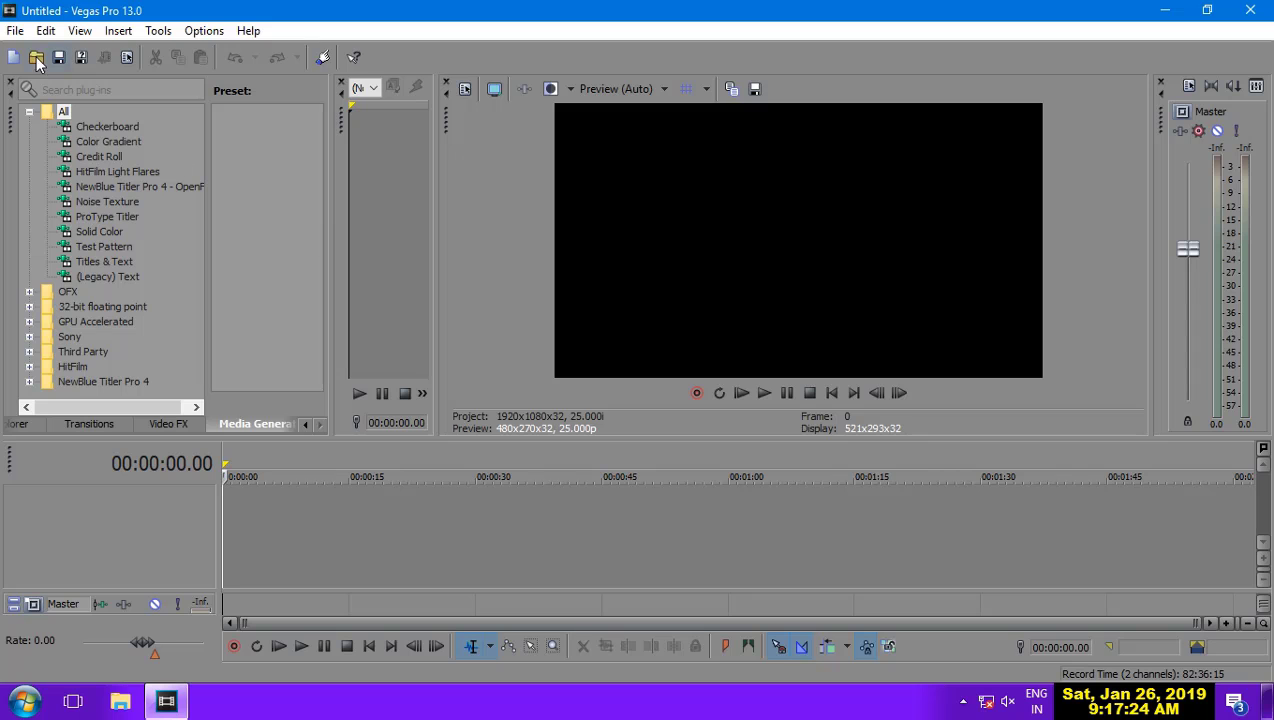
# Import the "RELAXATION VIDEO #2. HD OAHU Hawaii BEACHES" clip from the Nature videos folder on drive F: into the project.
pyautogui.click(16, 32)
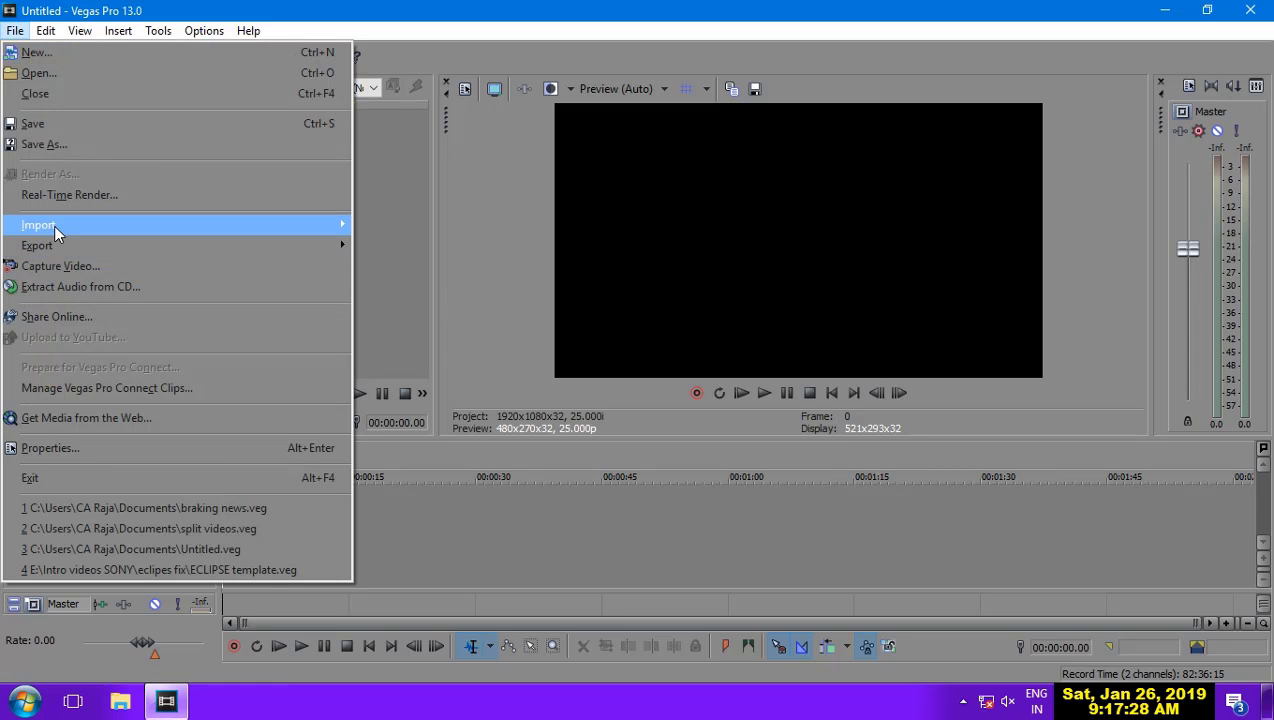
pyautogui.moveTo(54, 225)
pyautogui.click(376, 225)
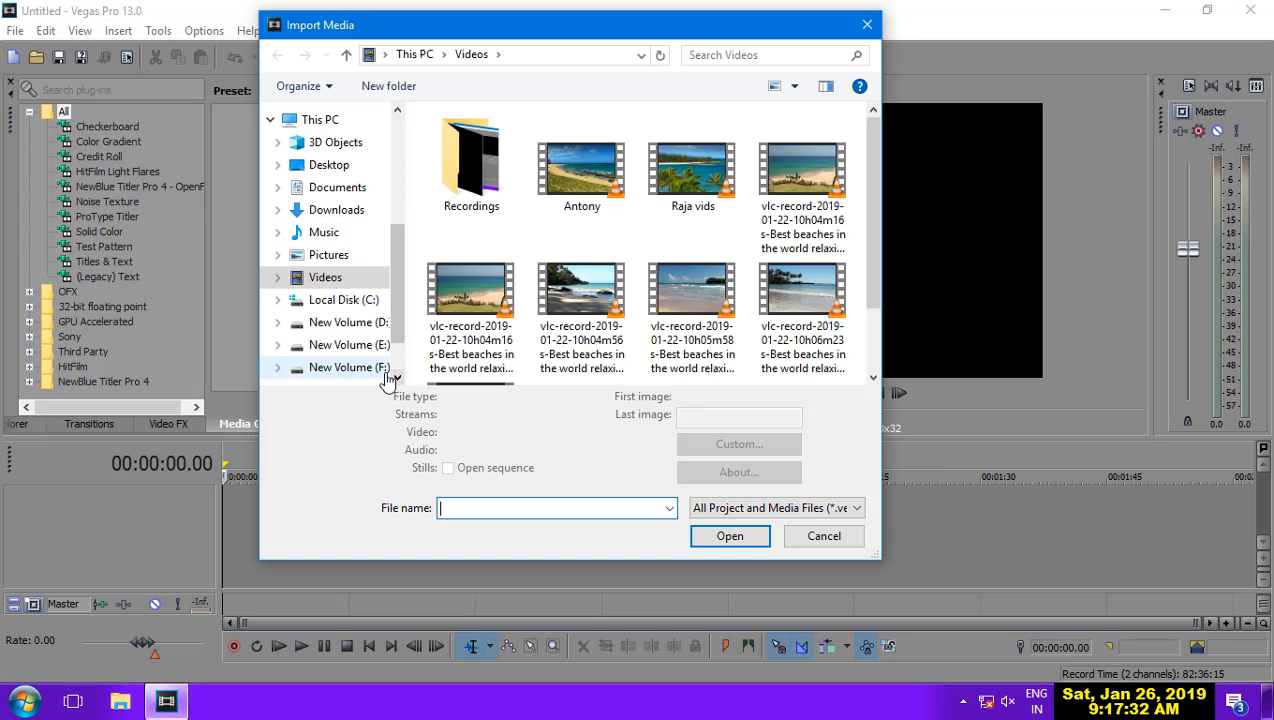
pyautogui.click(386, 370)
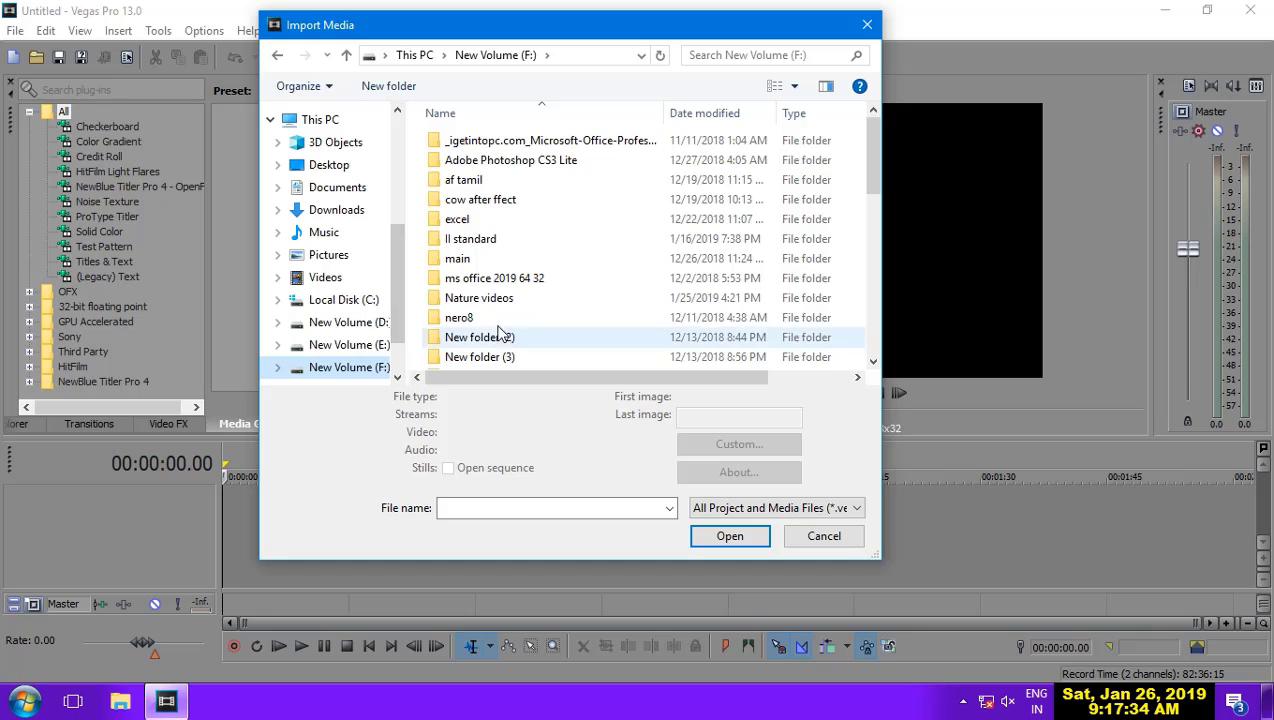
pyautogui.doubleClick(498, 303)
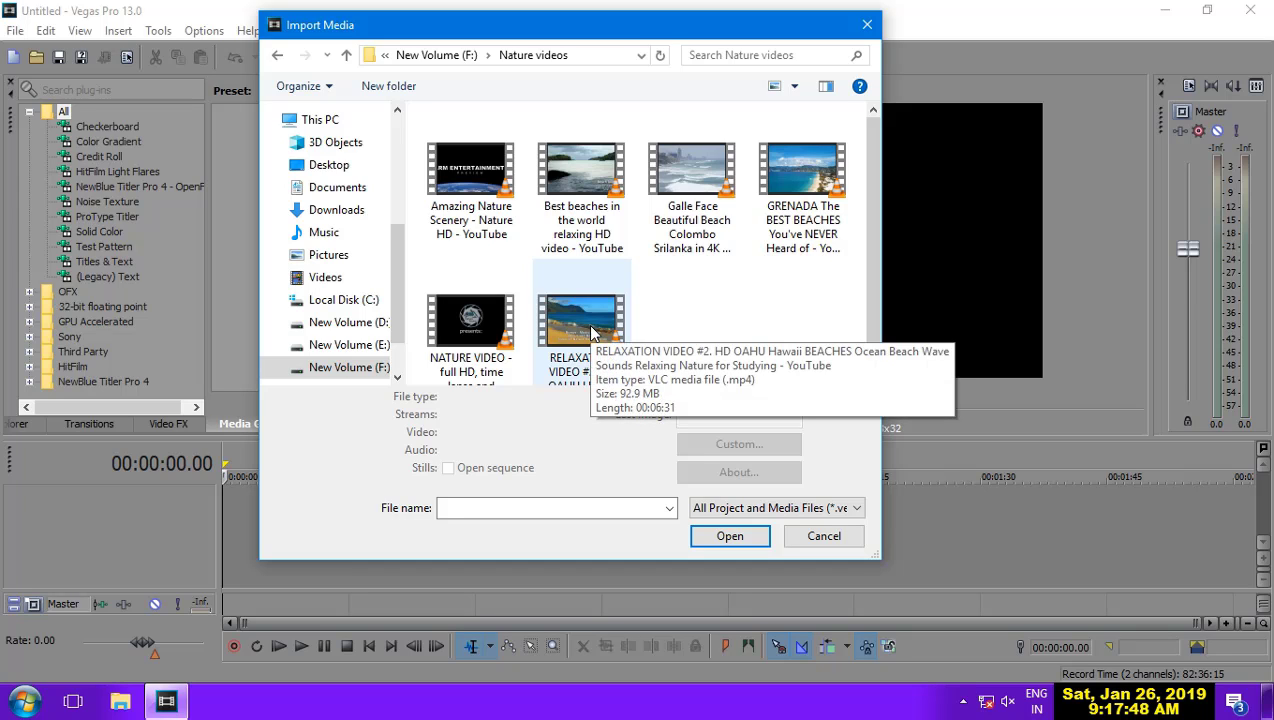
pyautogui.doubleClick(591, 328)
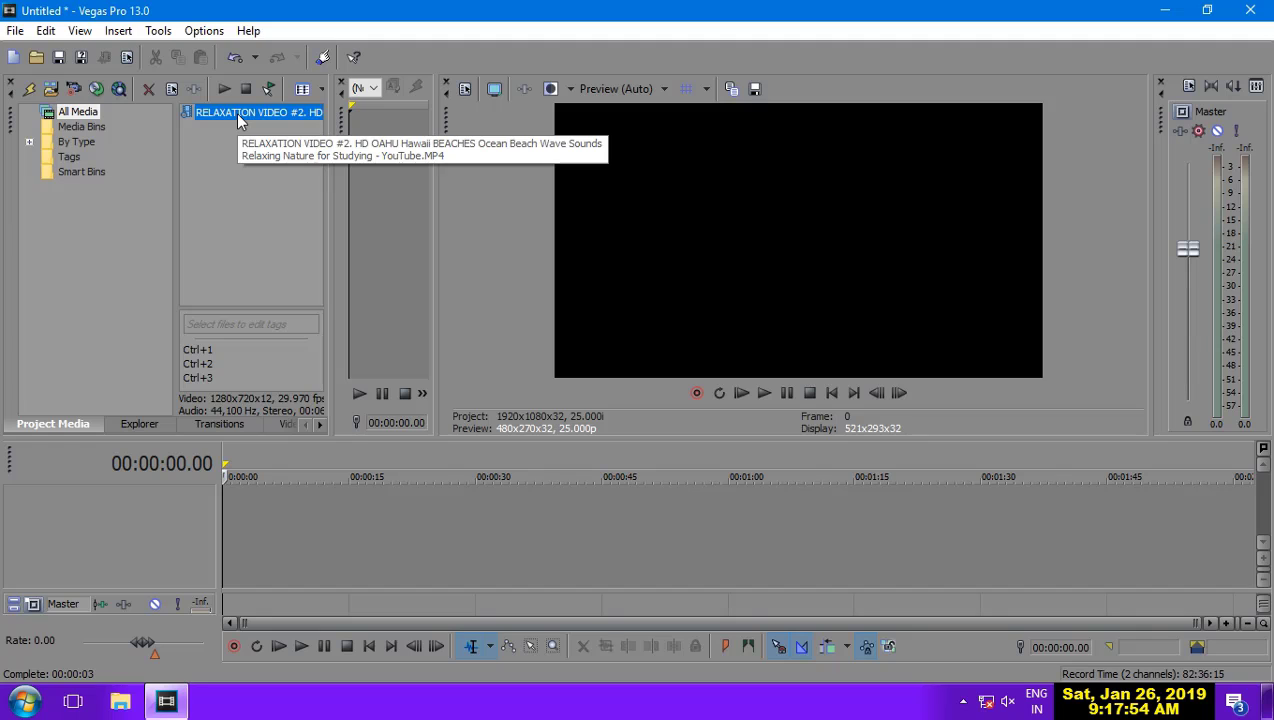
# Place the imported video at the start of the timeline, matching the project video settings to it, and play its opening seconds.
pyautogui.moveTo(238, 118); pyautogui.dragTo(222, 530)
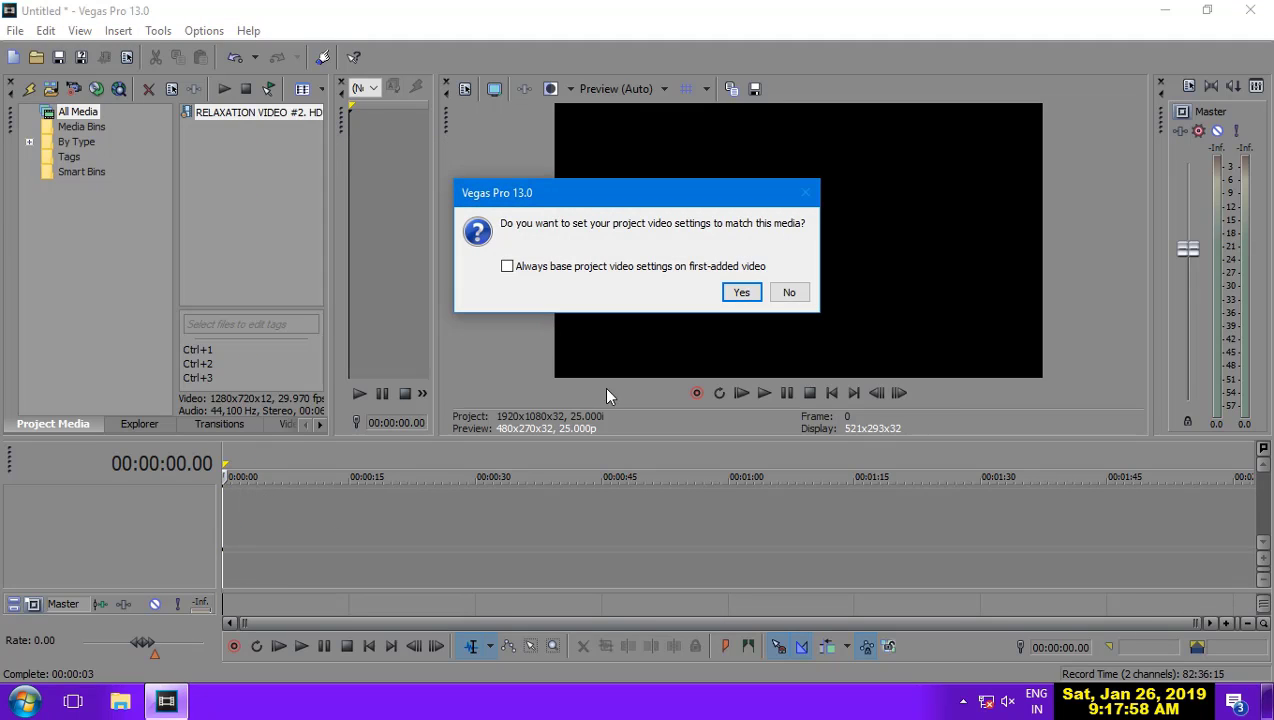
pyautogui.click(740, 292)
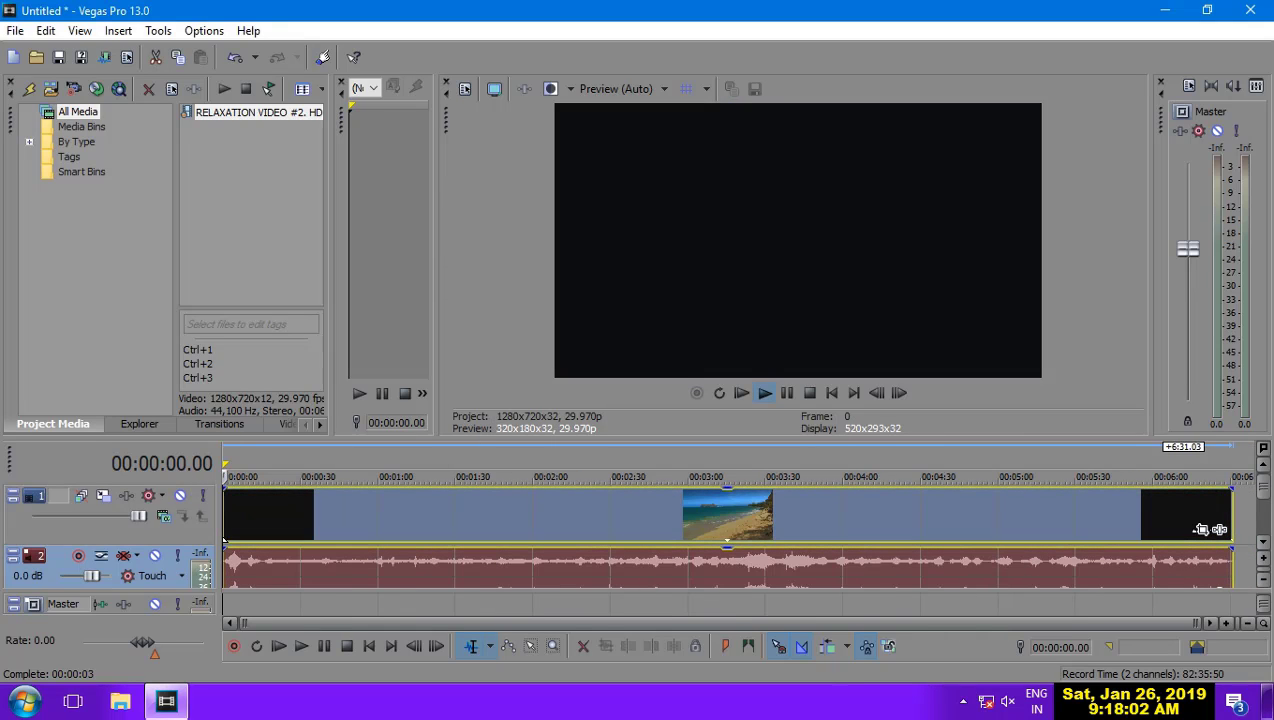
pyautogui.press('space')
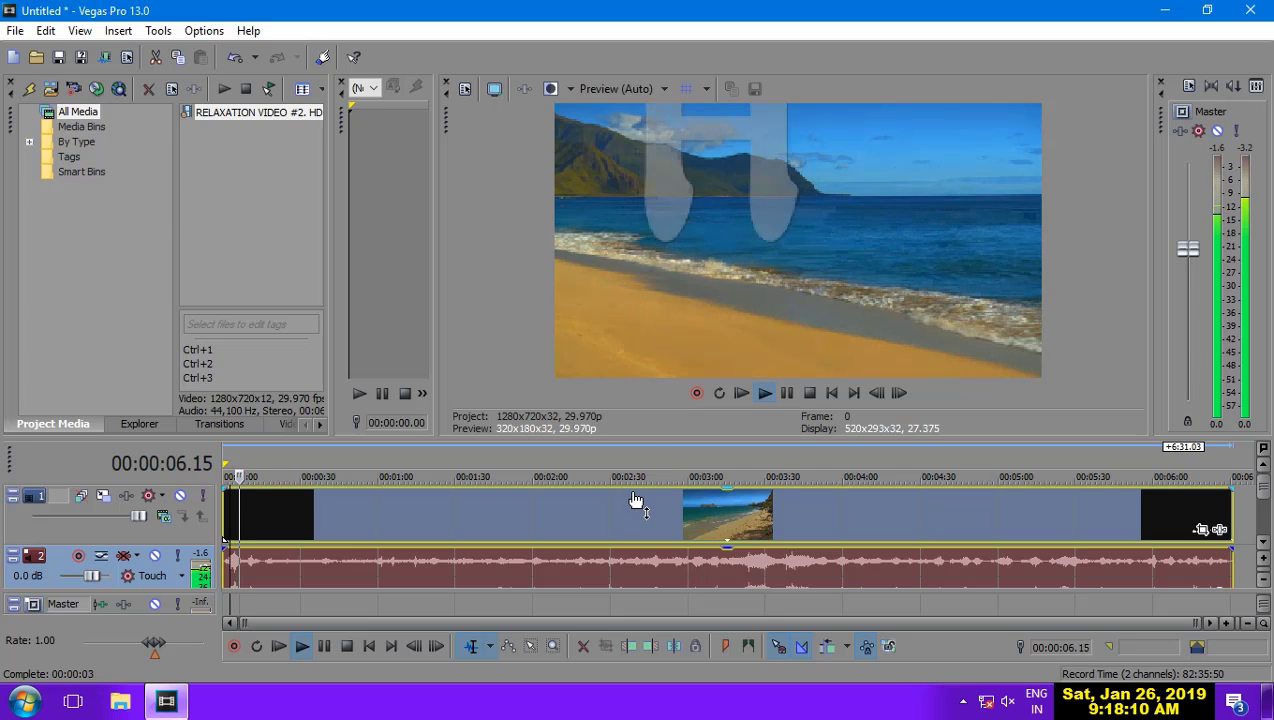
pyautogui.click(310, 500)
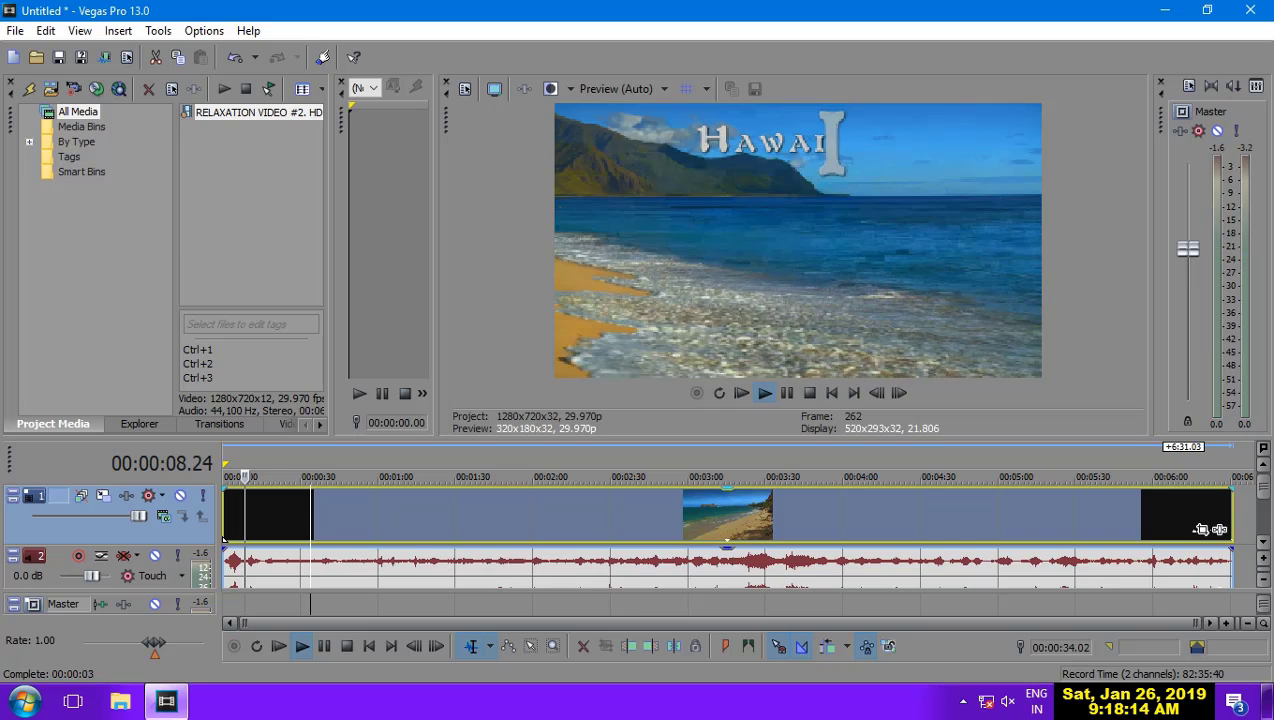
pyautogui.press('space')
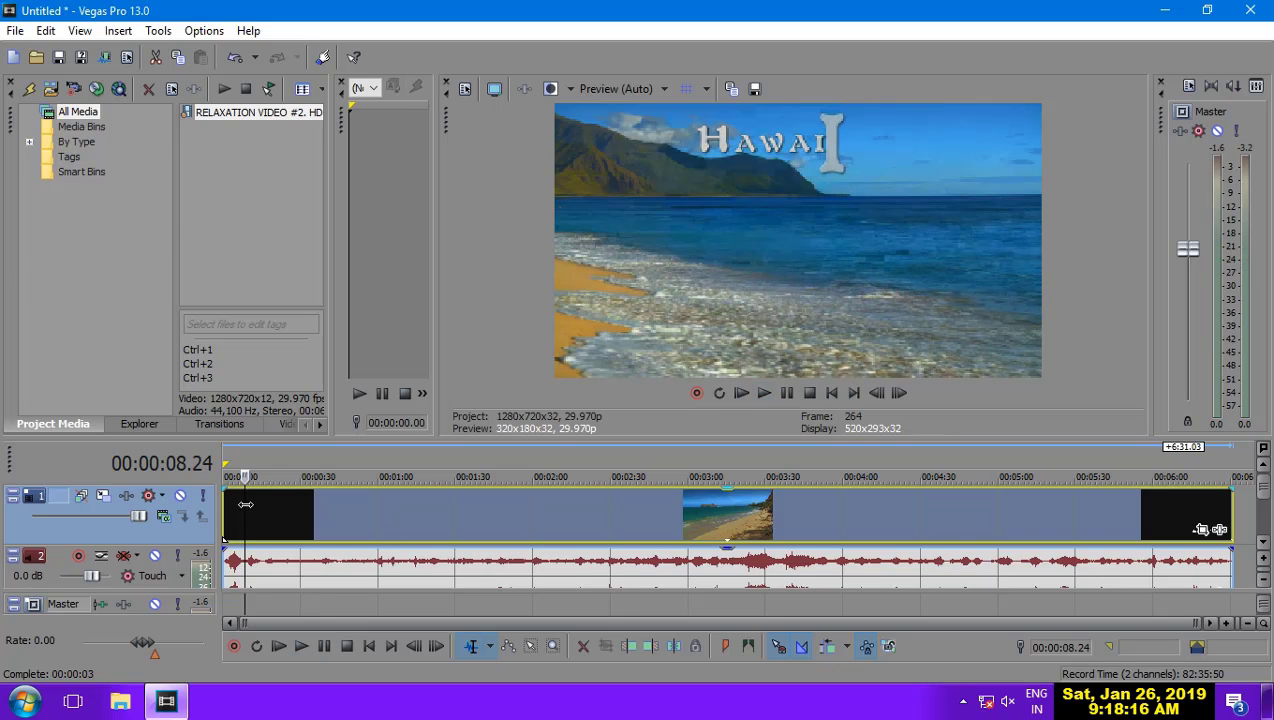
# Split the video and its audio on the timeline at 00:02:10.25.
pyautogui.moveTo(247, 507); pyautogui.dragTo(669, 510)
pyautogui.click(560, 511)
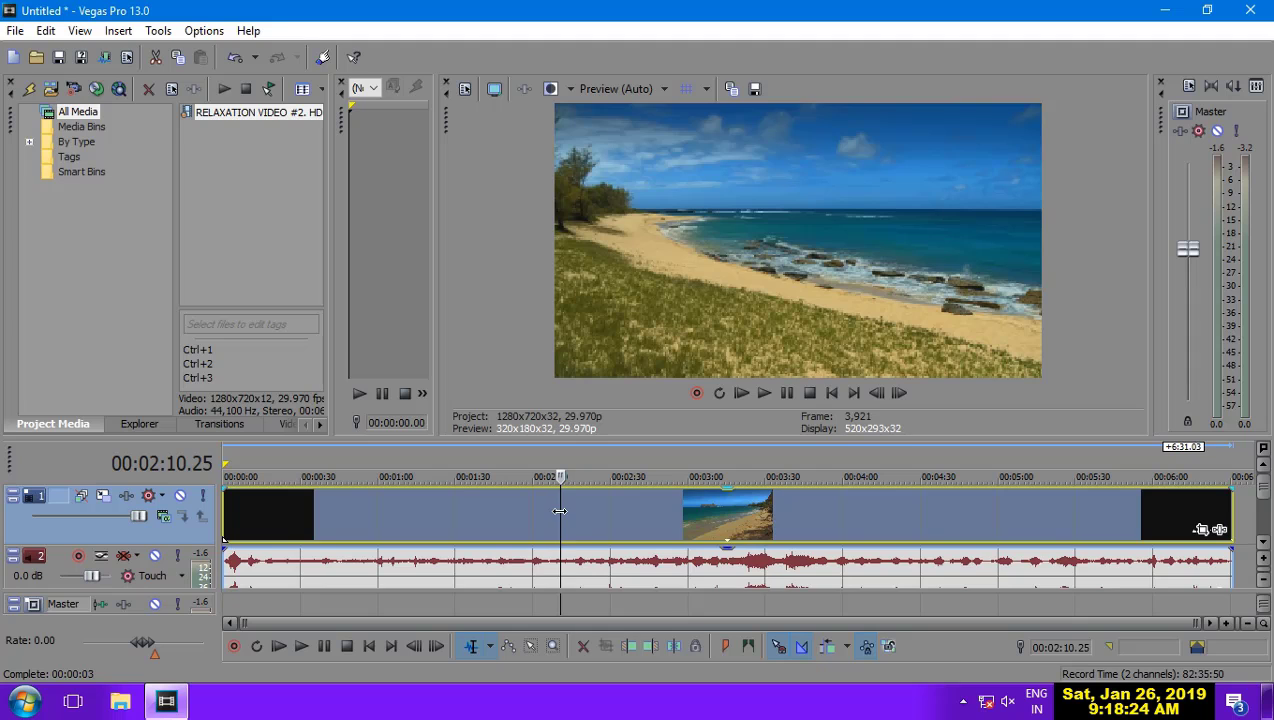
pyautogui.press('s')
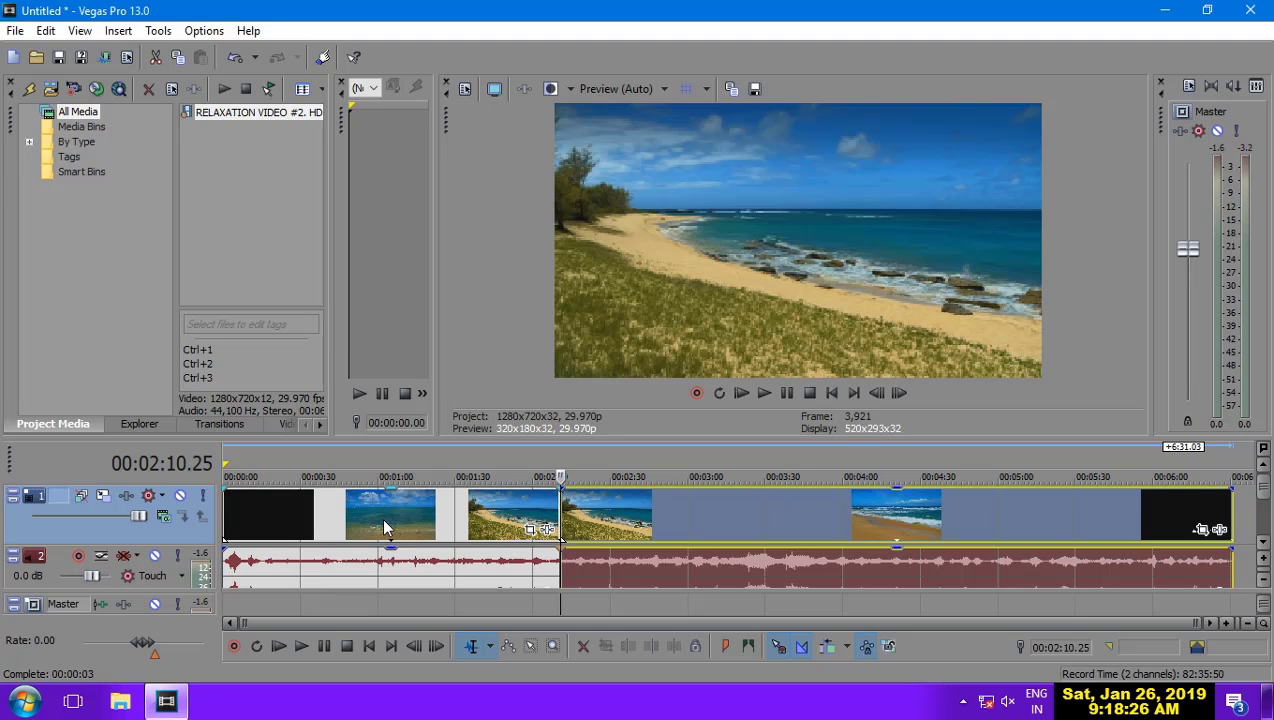
# Delete the part before the split and move the remaining video and audio to the start of the timeline.
pyautogui.click(381, 517)
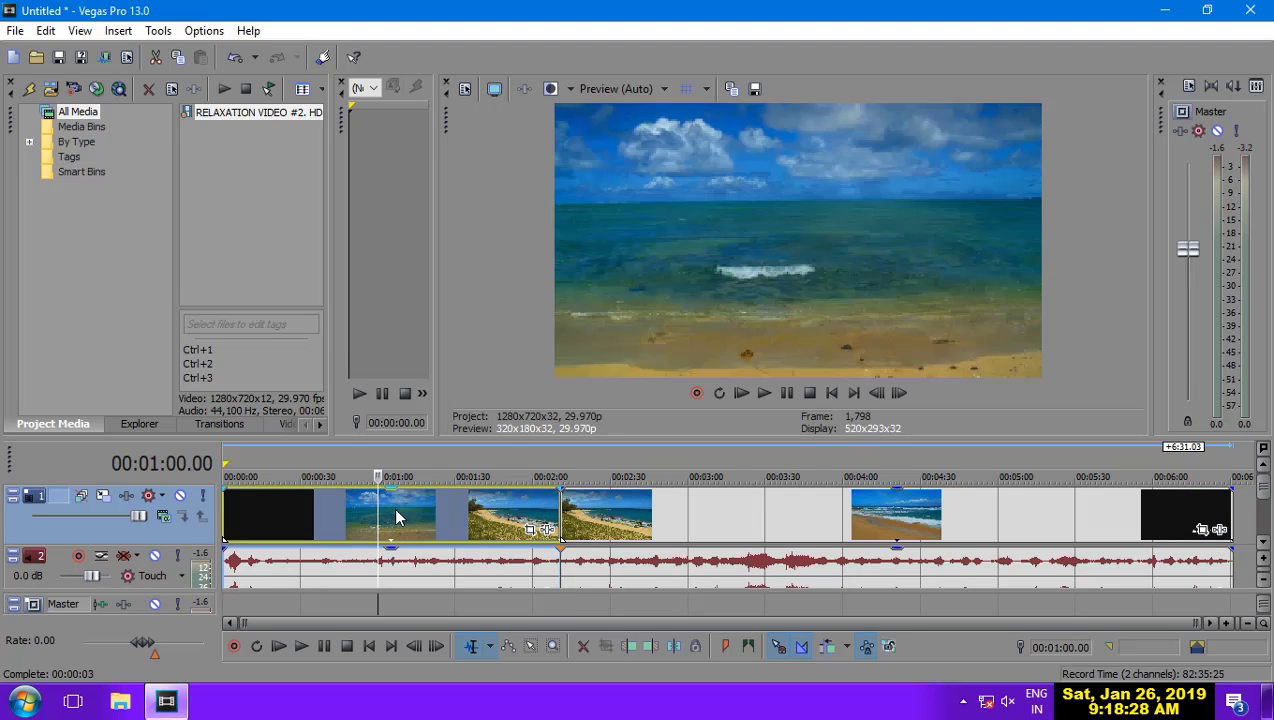
pyautogui.press('Delete')
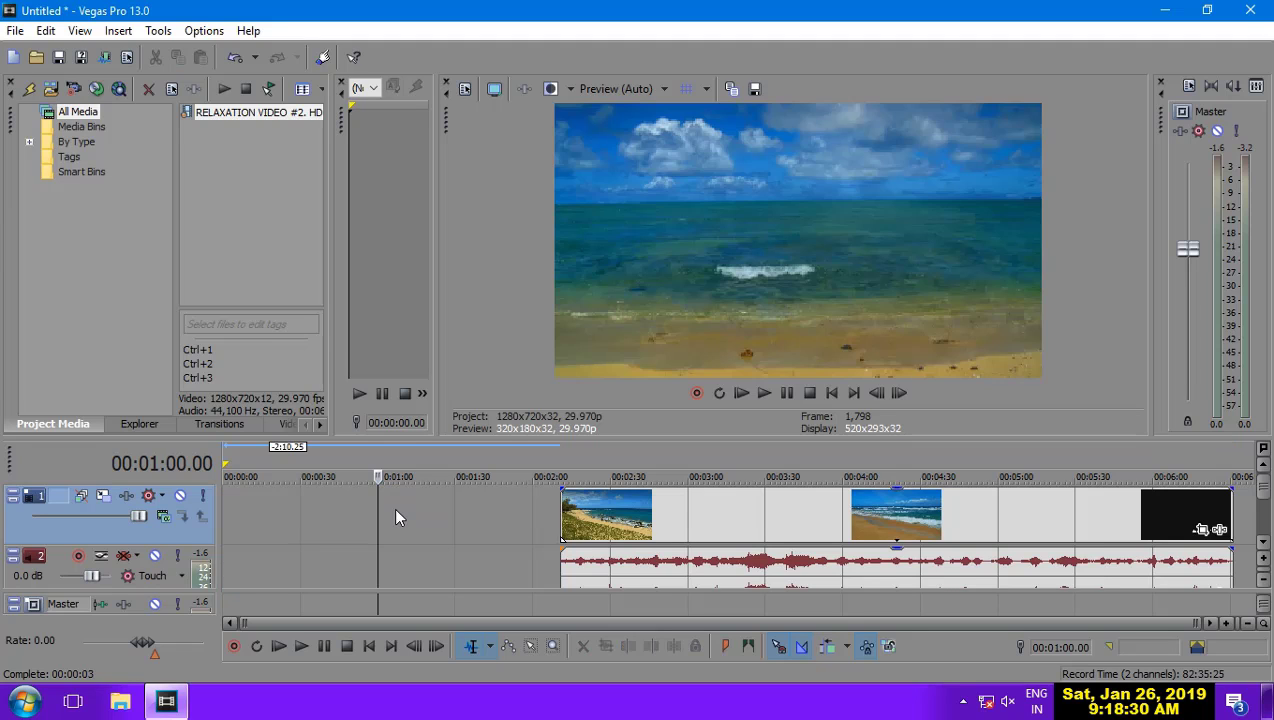
pyautogui.moveTo(642, 530); pyautogui.dragTo(560, 530)
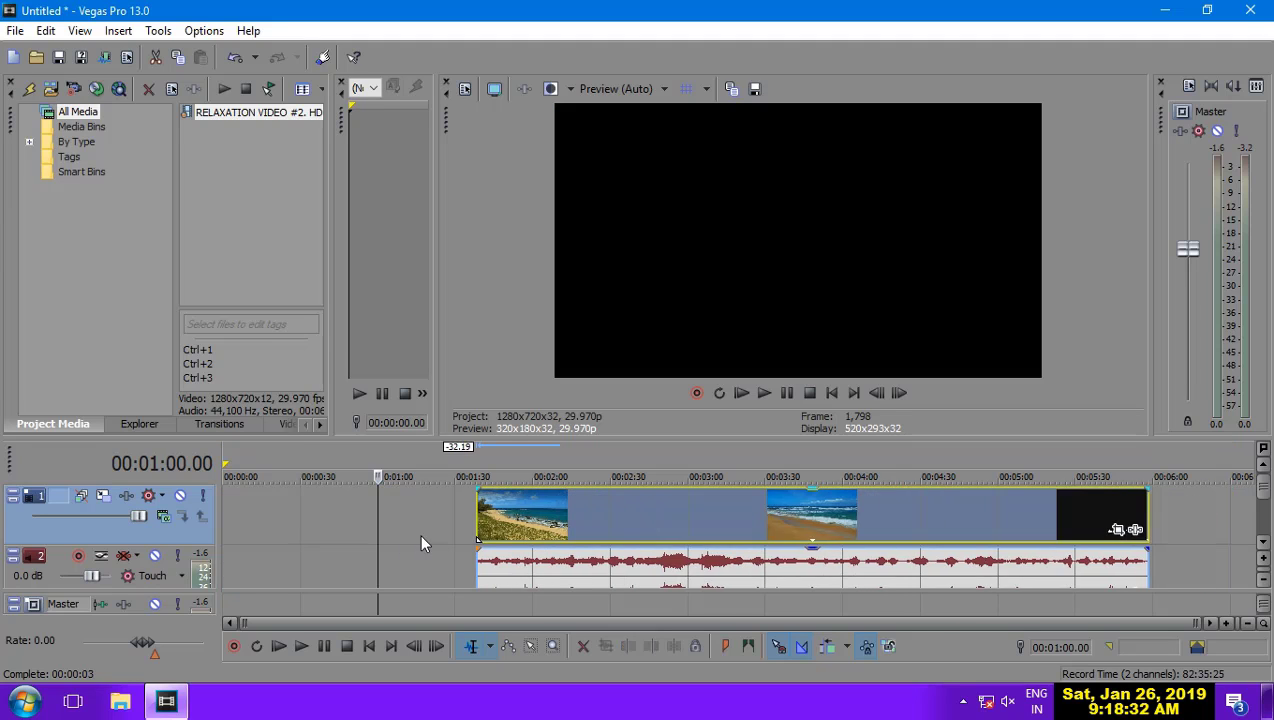
pyautogui.moveTo(421, 537); pyautogui.dragTo(220, 545)
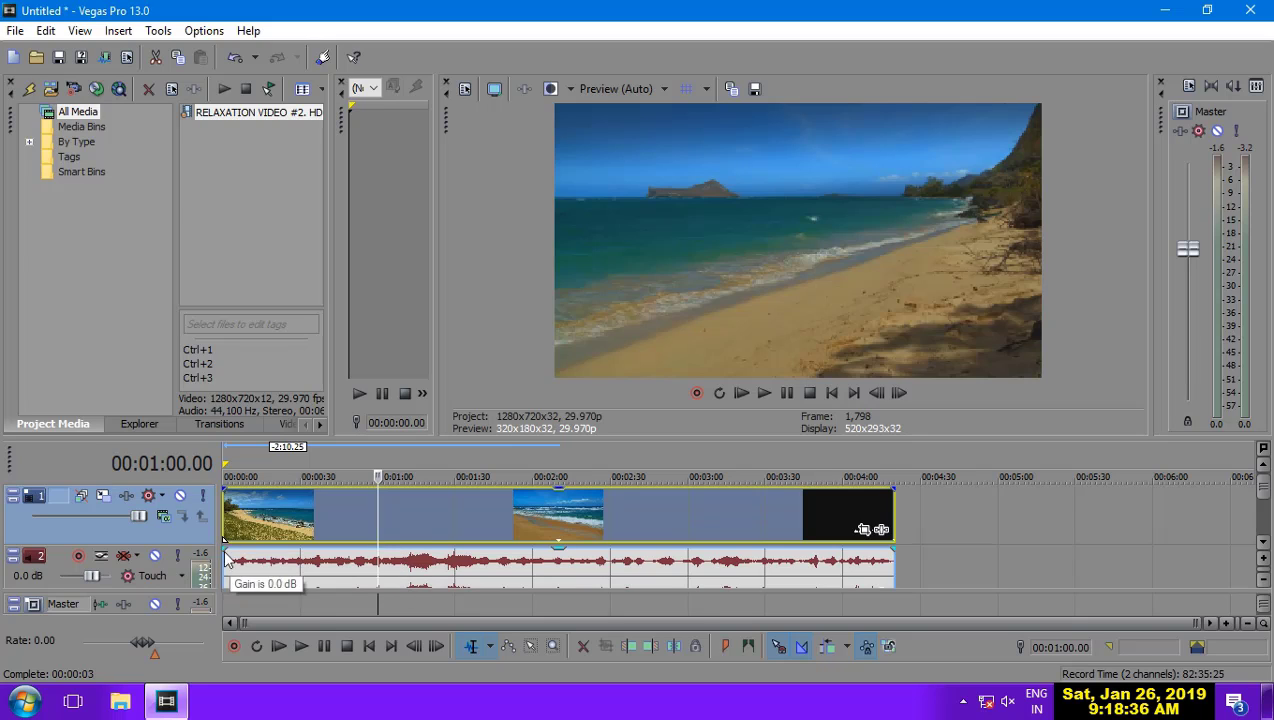
# Add a Black Solid Color event at the start of a new track above the video and extend it to about 40 seconds.
pyautogui.click(319, 425)
pyautogui.click(319, 425)
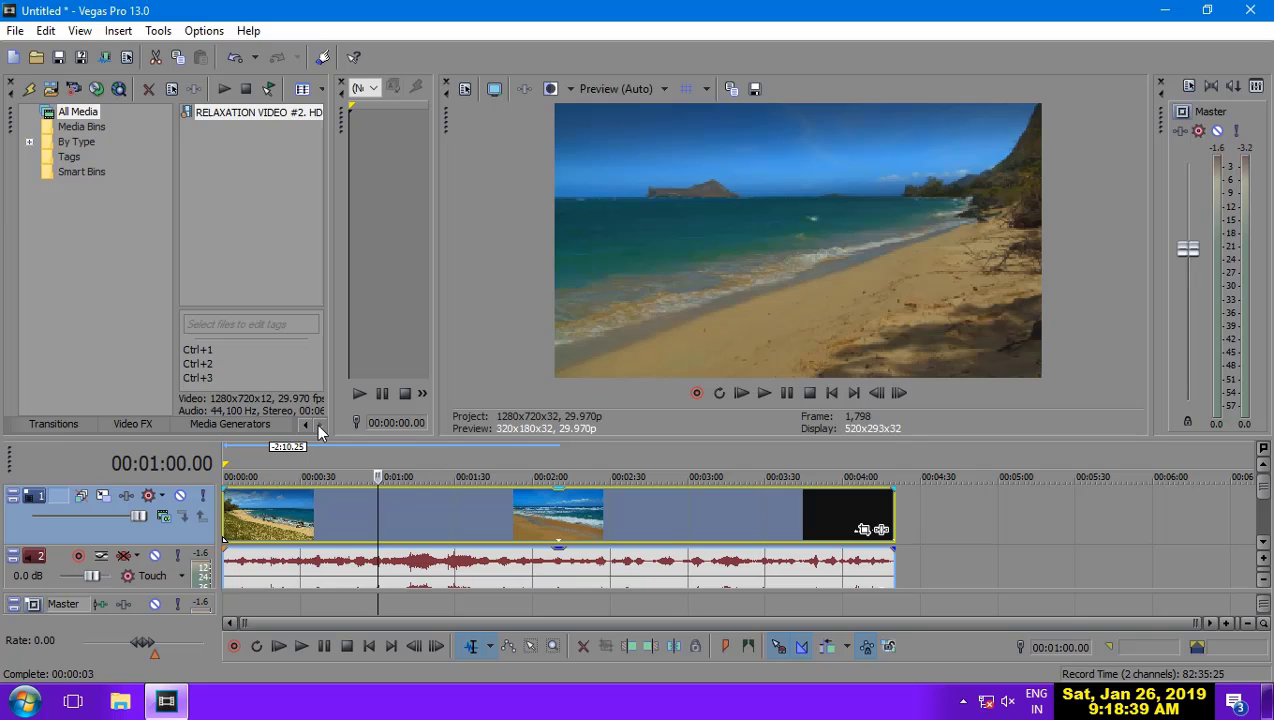
pyautogui.click(226, 424)
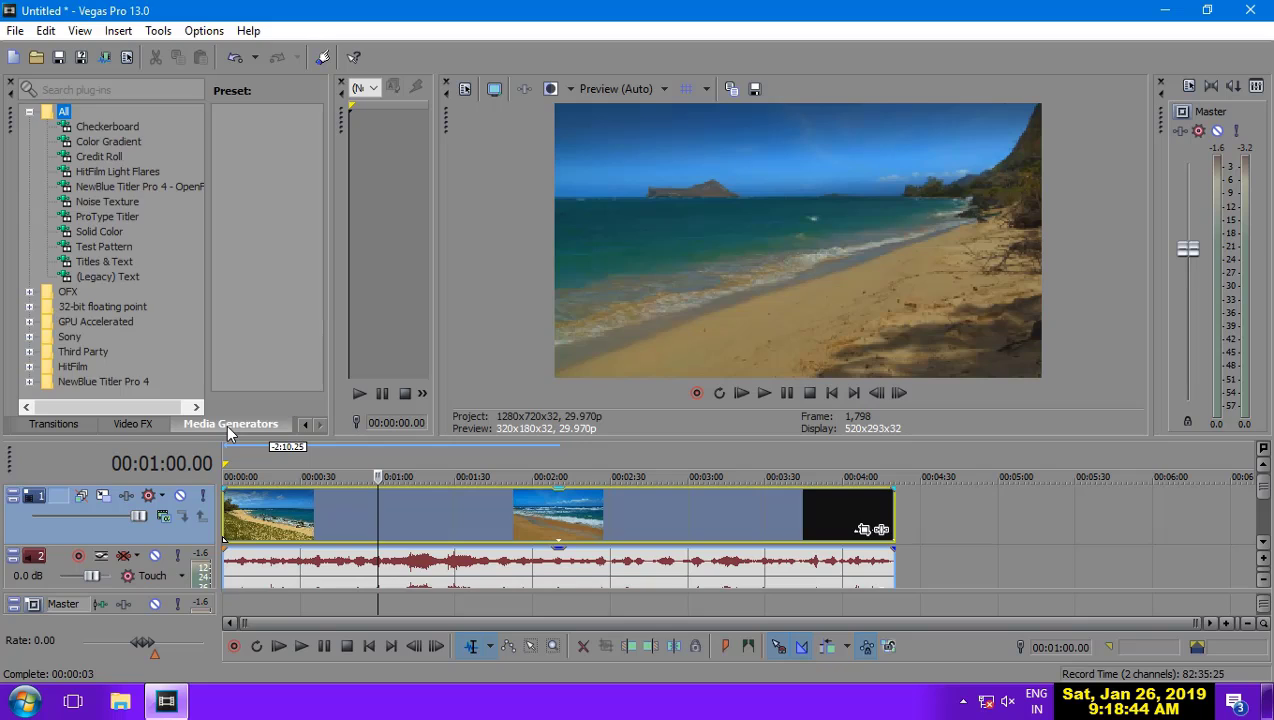
pyautogui.click(101, 232)
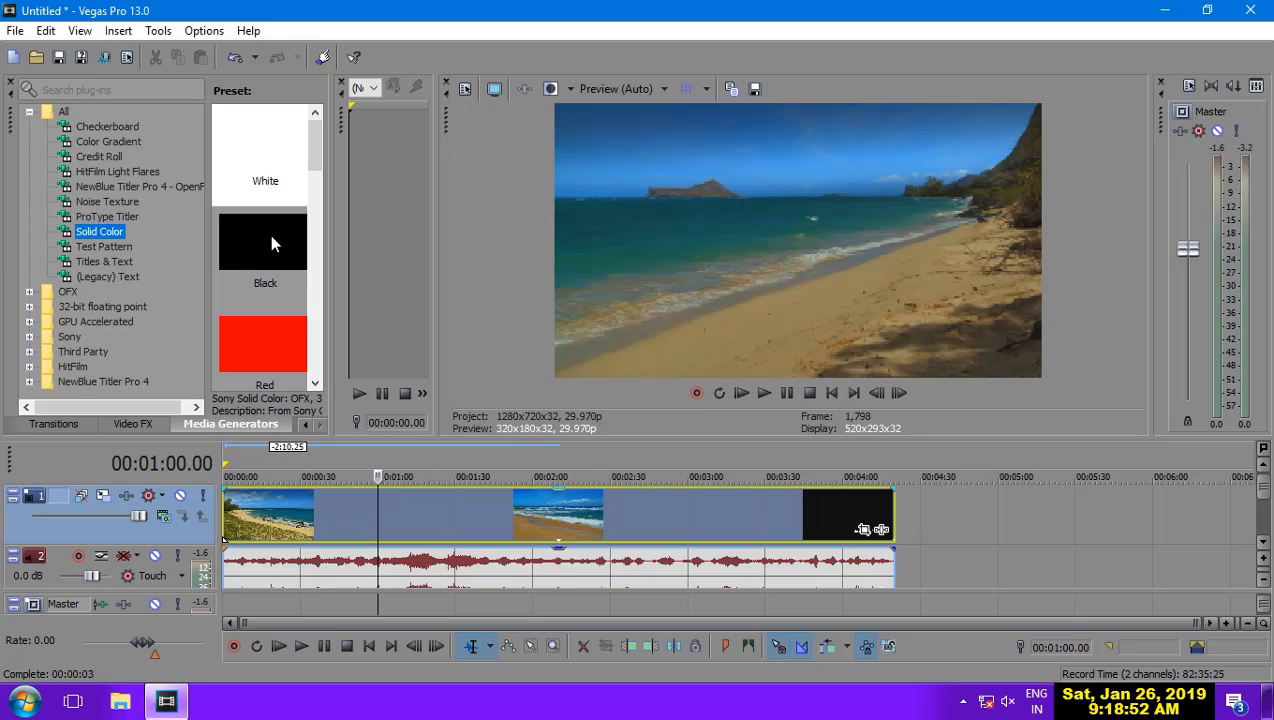
pyautogui.moveTo(270, 234); pyautogui.dragTo(237, 482)
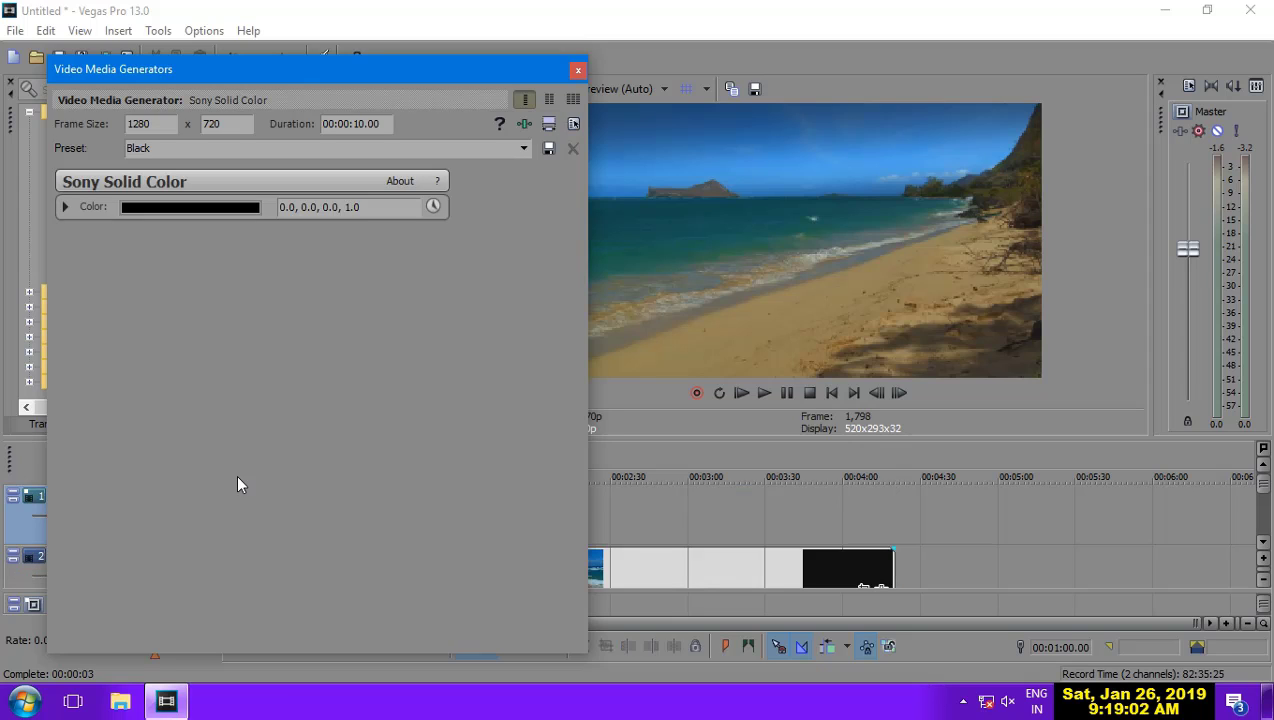
pyautogui.click(577, 72)
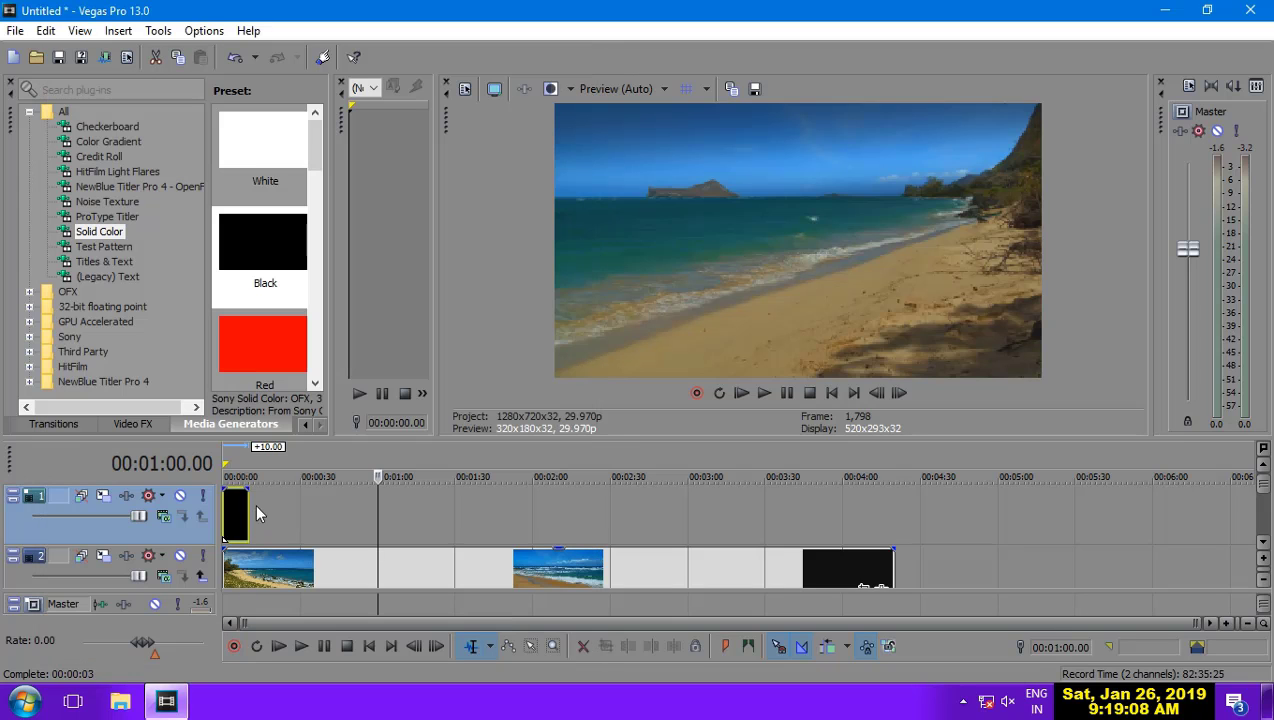
pyautogui.moveTo(247, 515); pyautogui.dragTo(322, 515)
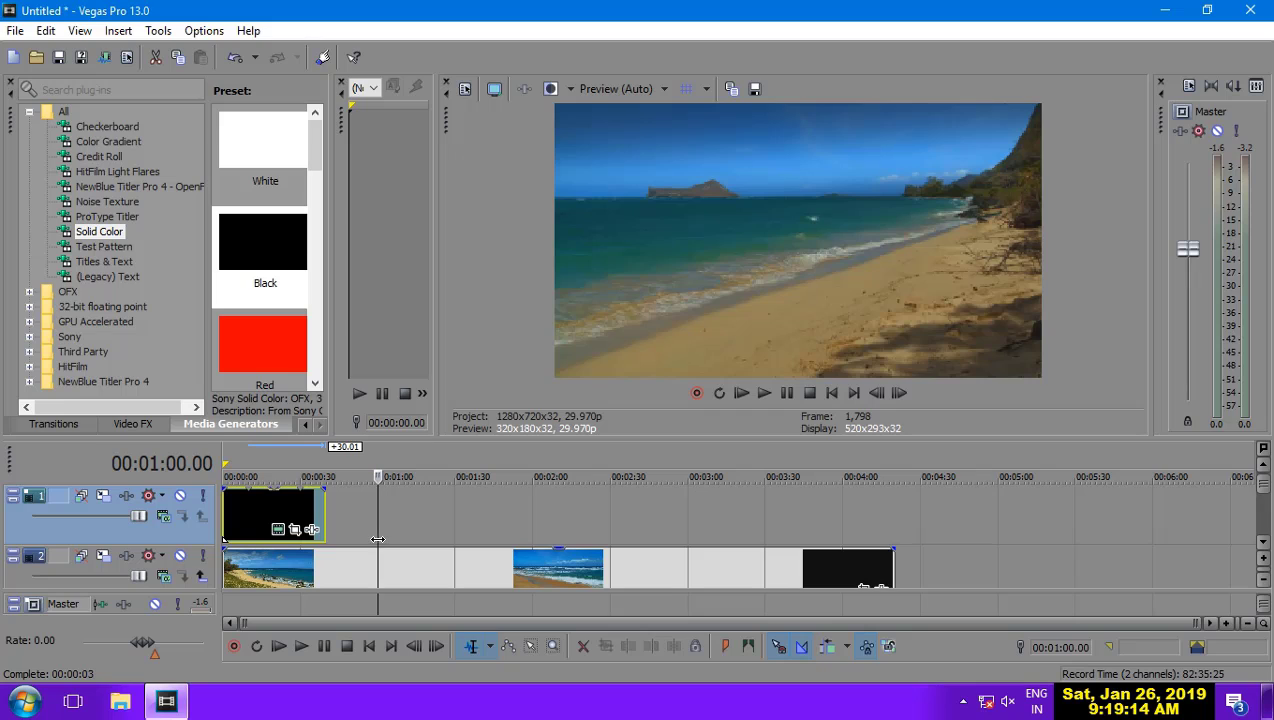
# Offset the black event's Pan/Crop frame to a centre of about X 573.9, Y -300.9, leaving a black bar along the picture's bottom edge.
pyautogui.moveTo(378, 540); pyautogui.dragTo(273, 548)
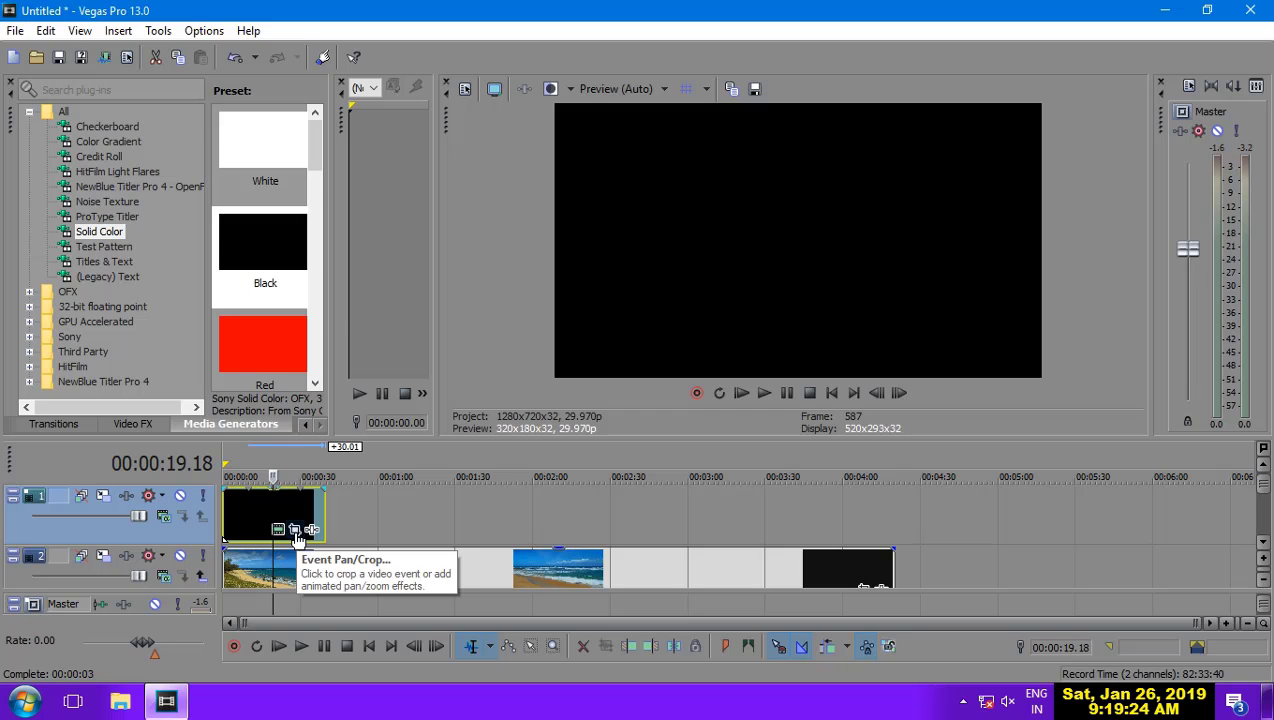
pyautogui.click(294, 530)
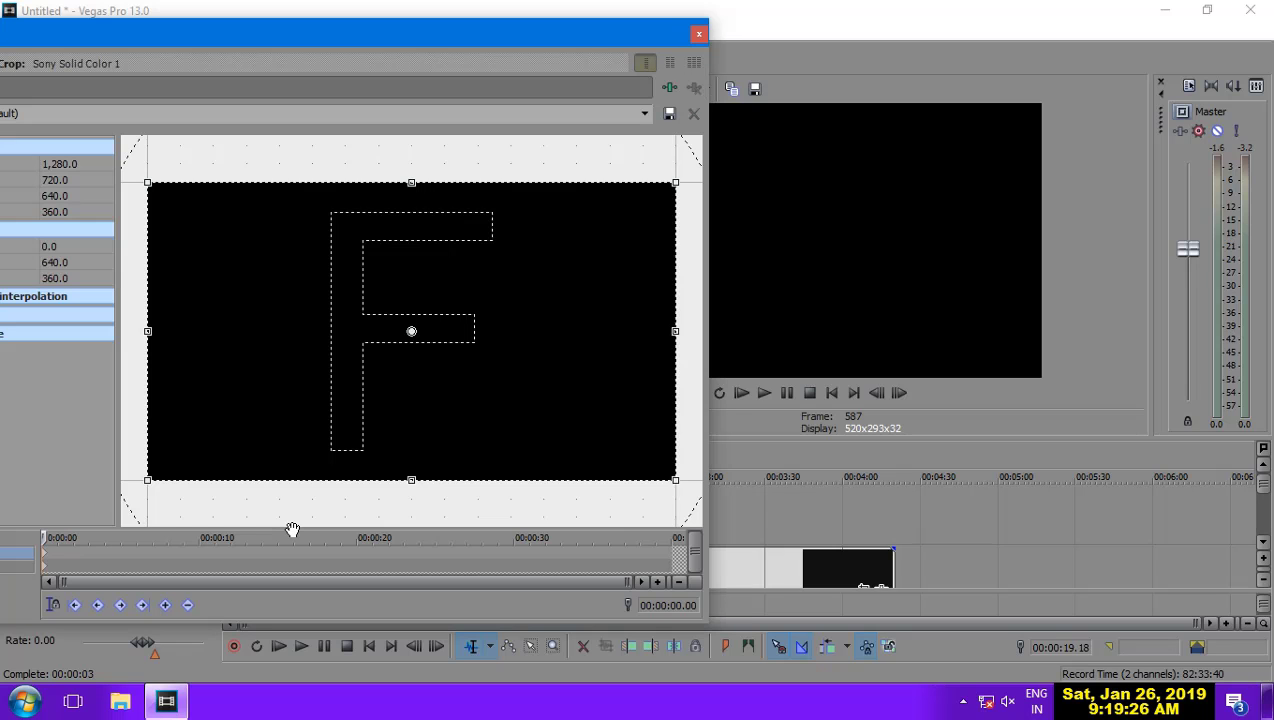
pyautogui.scroll(-4, 386, 408)
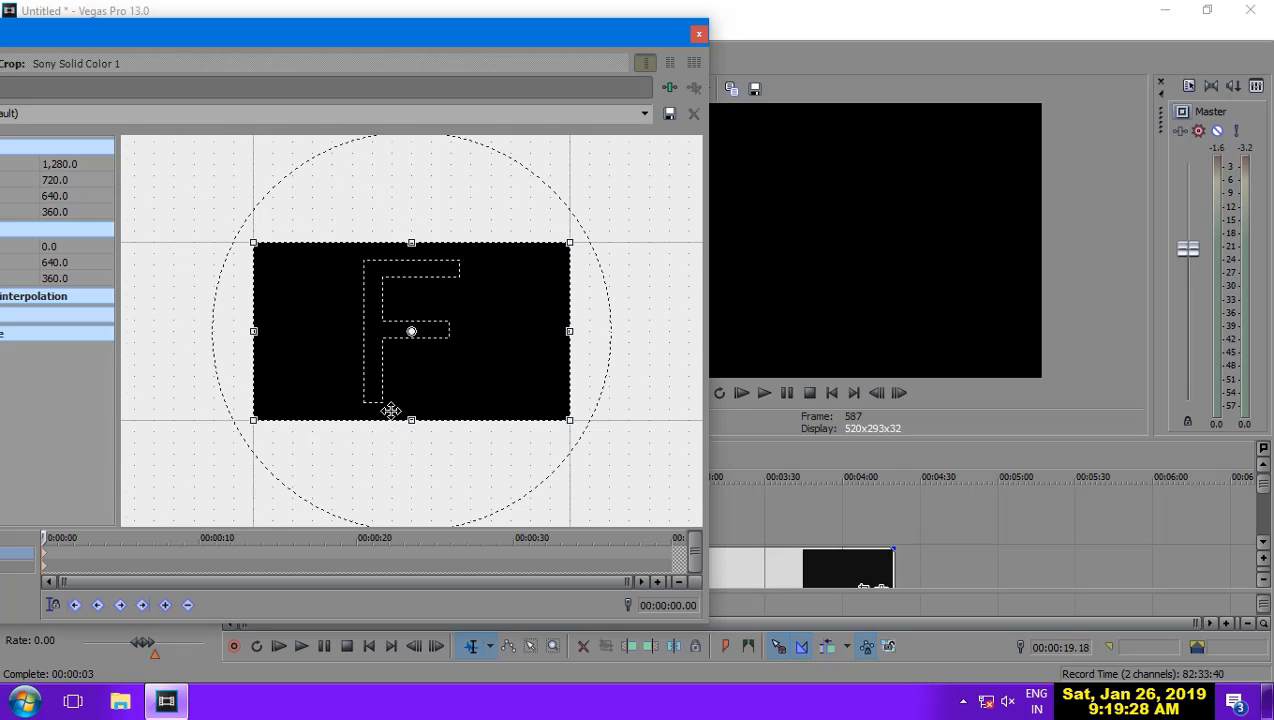
pyautogui.scroll(-2, 390, 410)
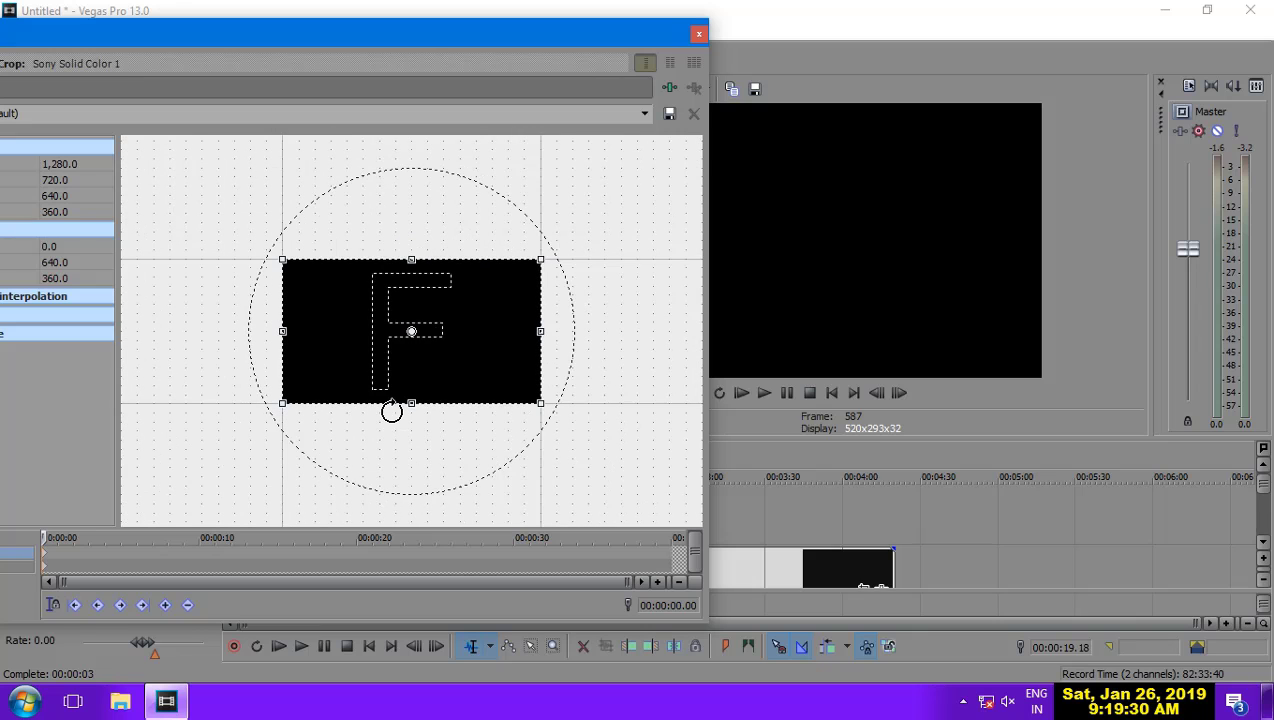
pyautogui.scroll(-4, 391, 411)
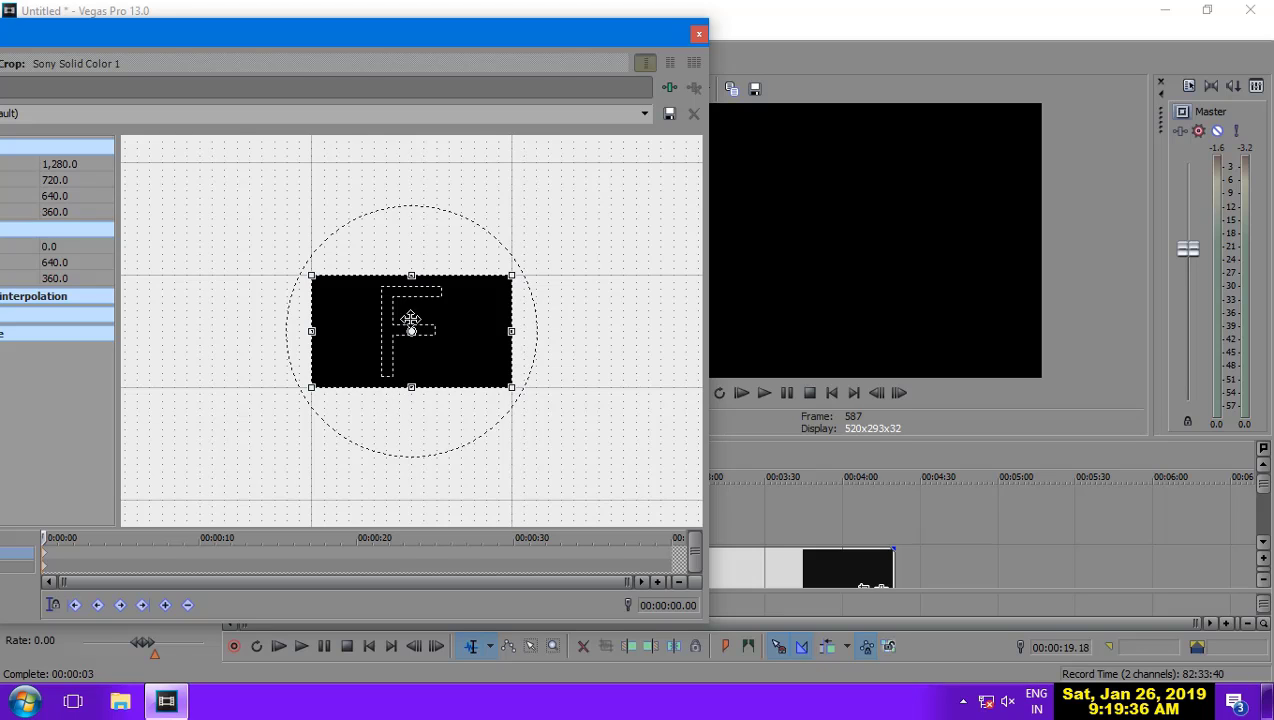
pyautogui.moveTo(412, 286)
pyautogui.mouseDown()
pyautogui.moveTo(424, 248)
pyautogui.moveTo(398, 250)
pyautogui.moveTo(399, 207)
pyautogui.mouseUp()
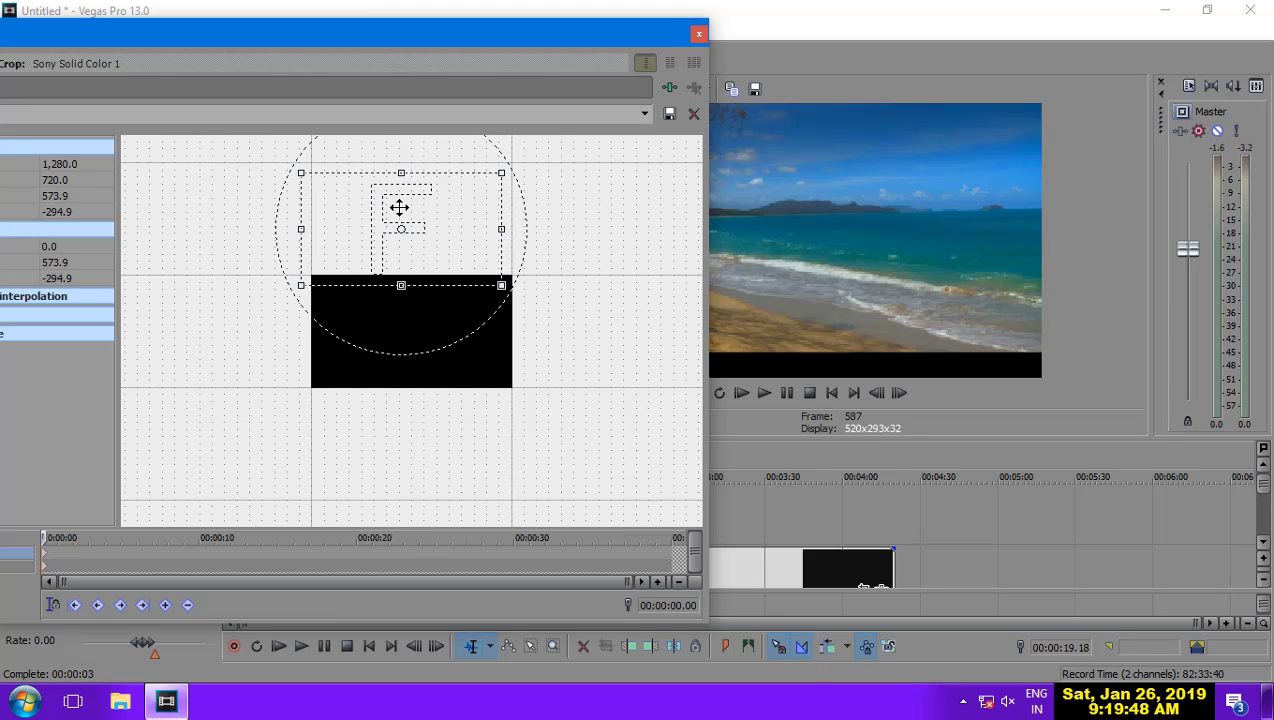
pyautogui.moveTo(399, 207); pyautogui.dragTo(399, 206)
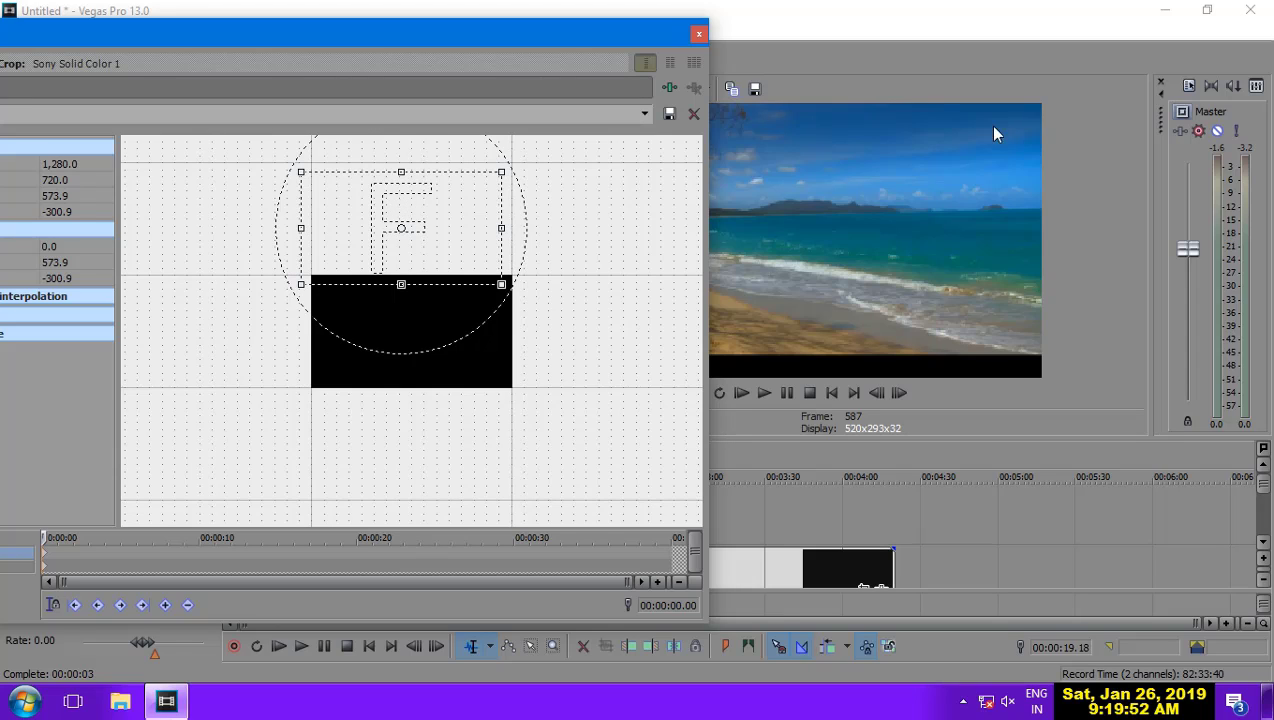
pyautogui.click(699, 34)
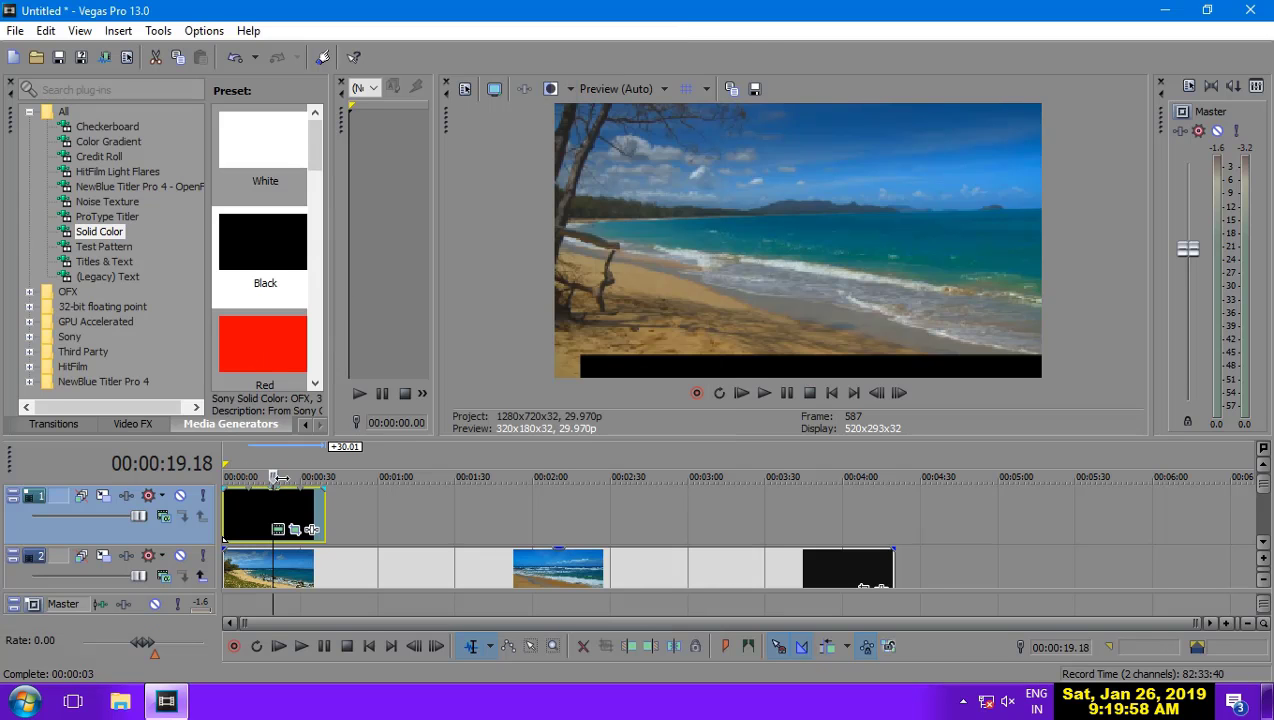
# Use Track Motion on track 1 to raise the black bar slightly above the bottom edge of the picture.
pyautogui.click(103, 496)
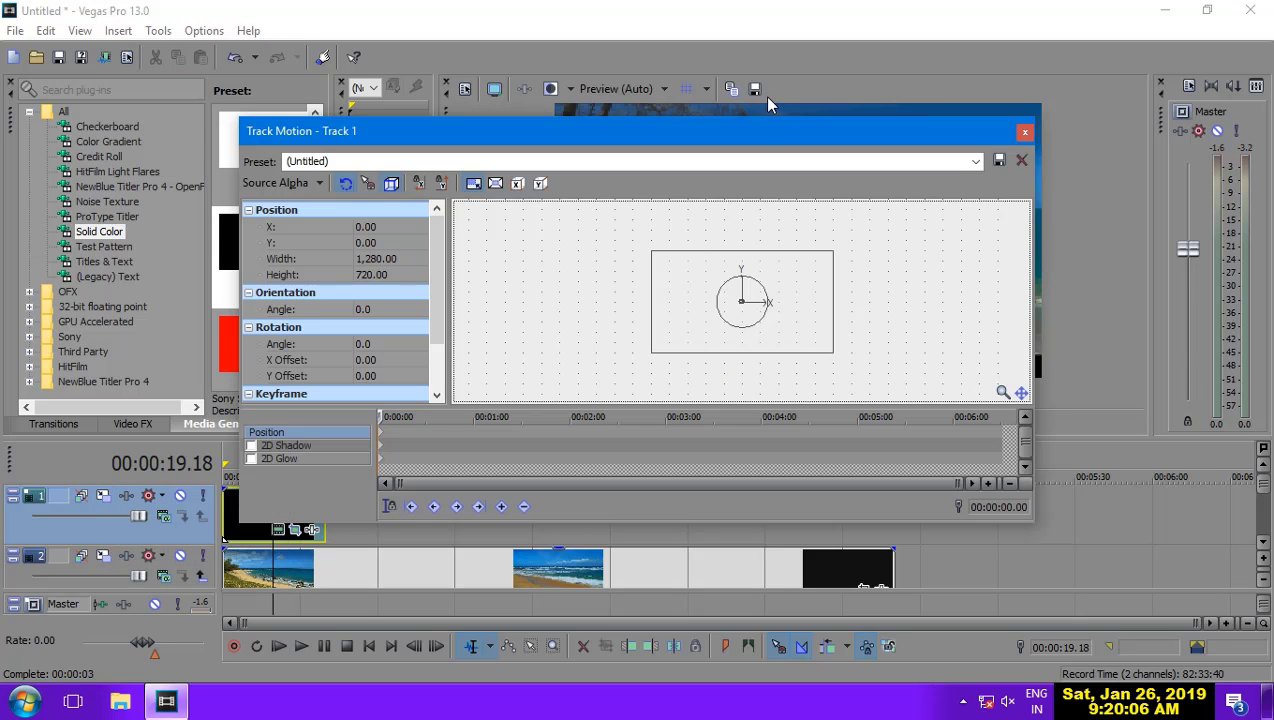
pyautogui.moveTo(710, 138); pyautogui.dragTo(241, 152)
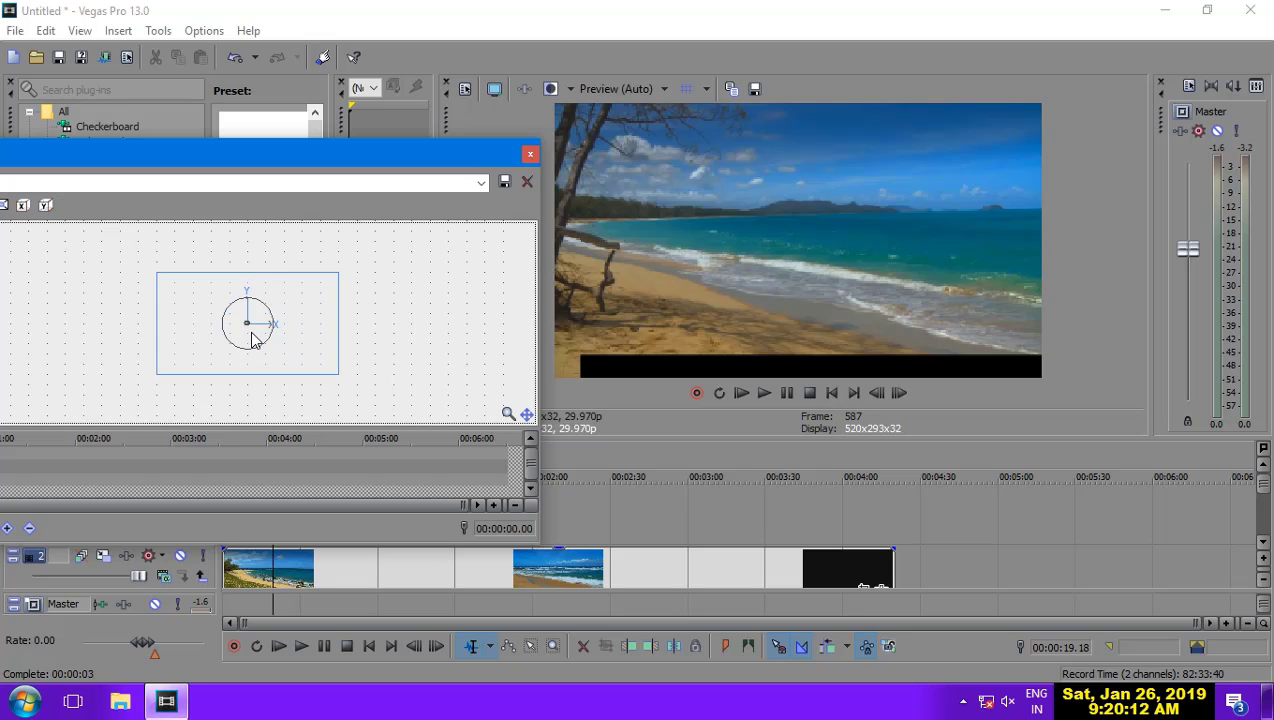
pyautogui.moveTo(251, 340); pyautogui.dragTo(251, 337)
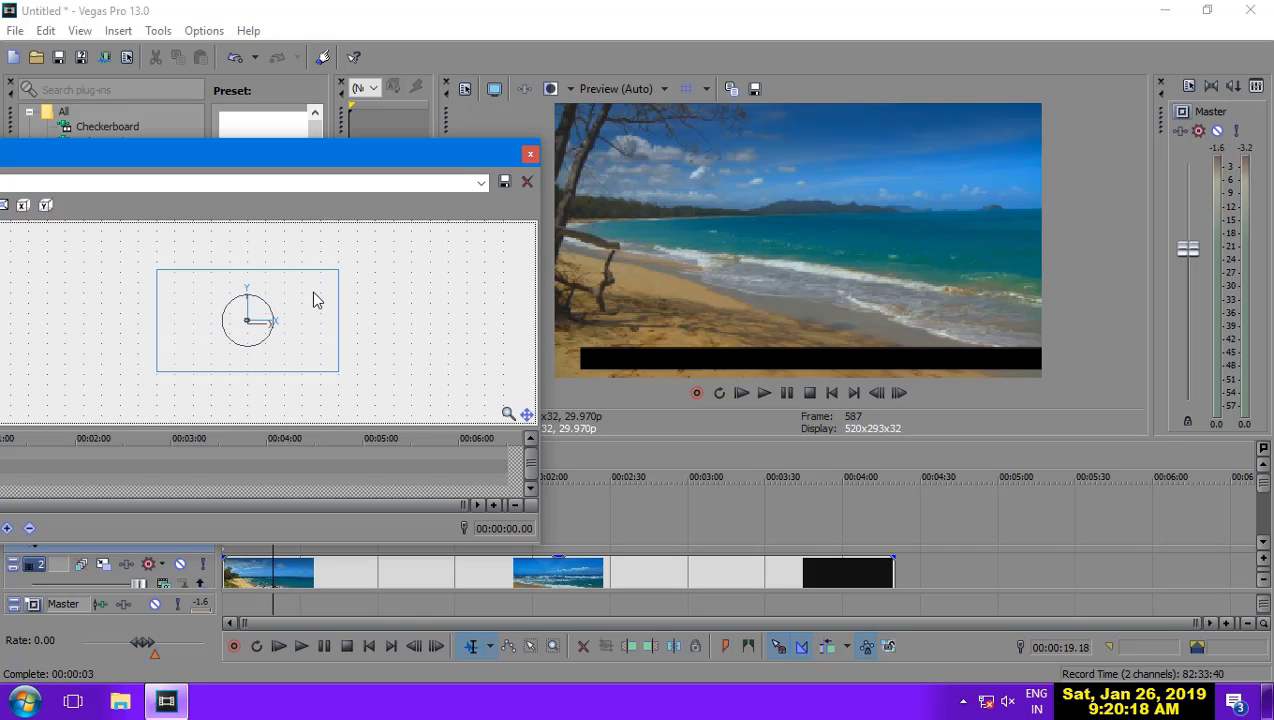
pyautogui.moveTo(316, 296); pyautogui.dragTo(313, 302)
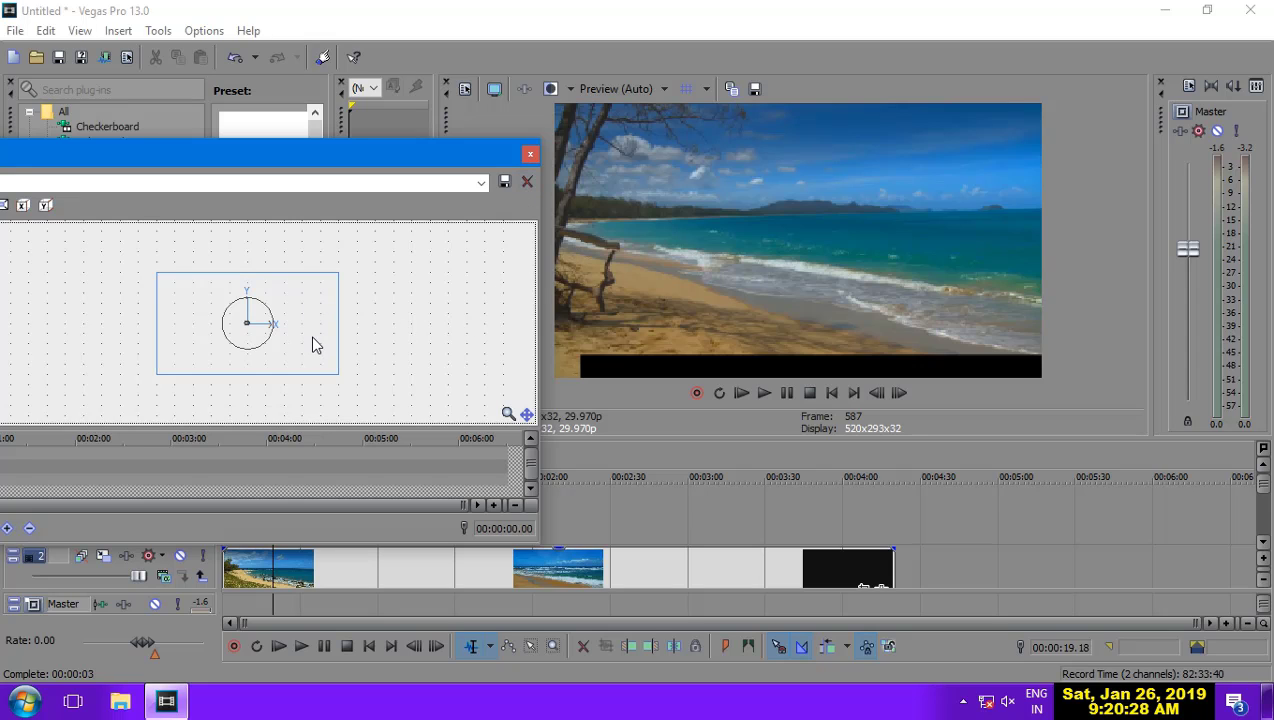
pyautogui.moveTo(312, 345); pyautogui.dragTo(313, 343)
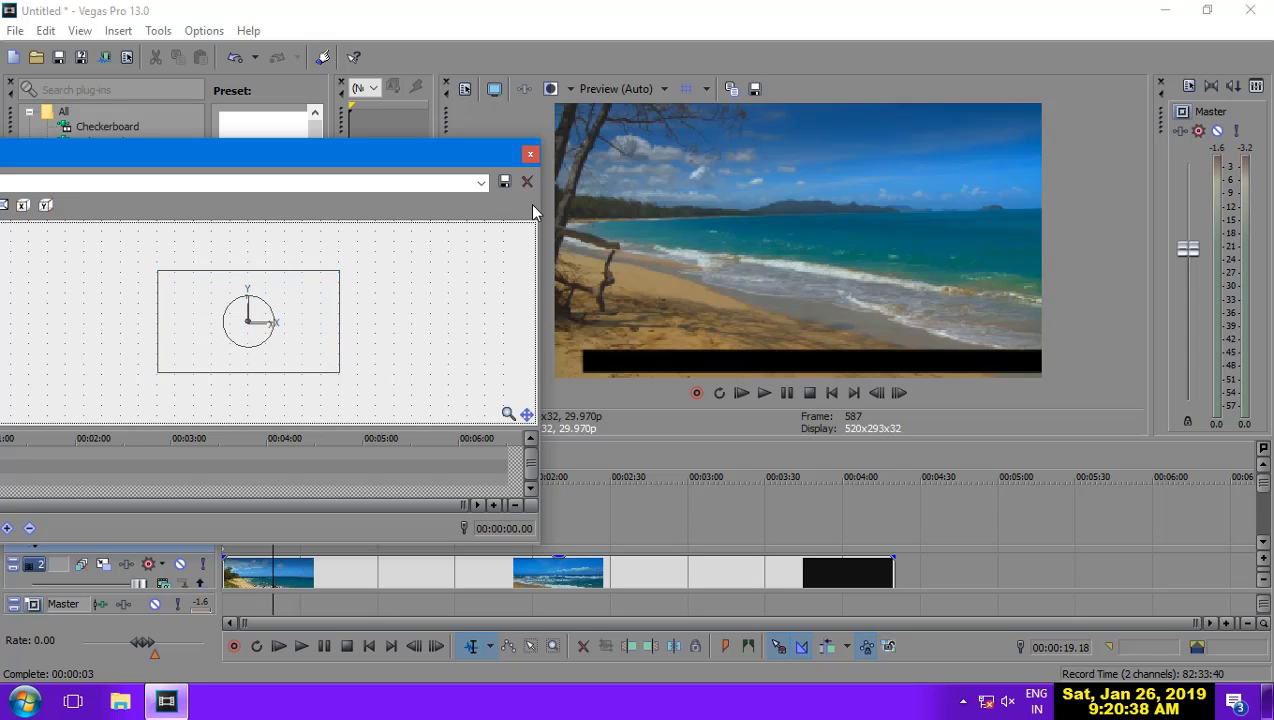
# Shift the black event's Pan/Crop frame to a centre of about X 641.7, Y -308.9 so the bar spans the picture's width.
pyautogui.click(531, 155)
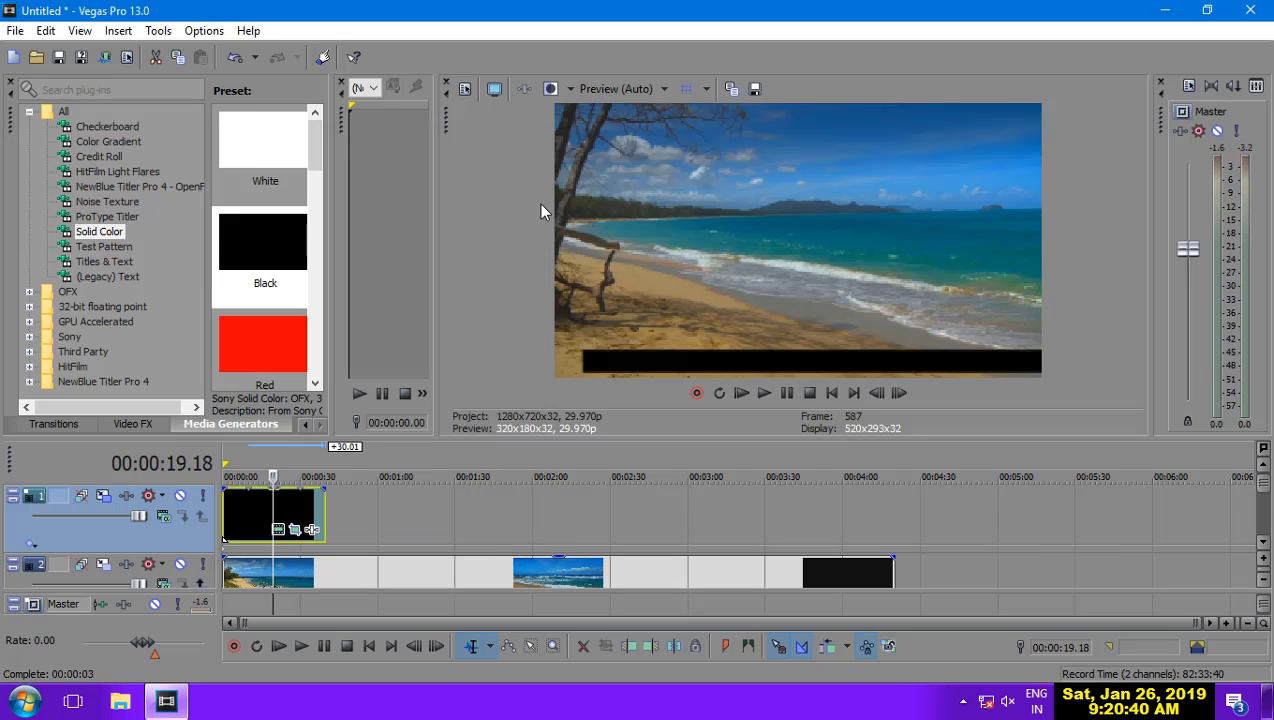
pyautogui.click(295, 529)
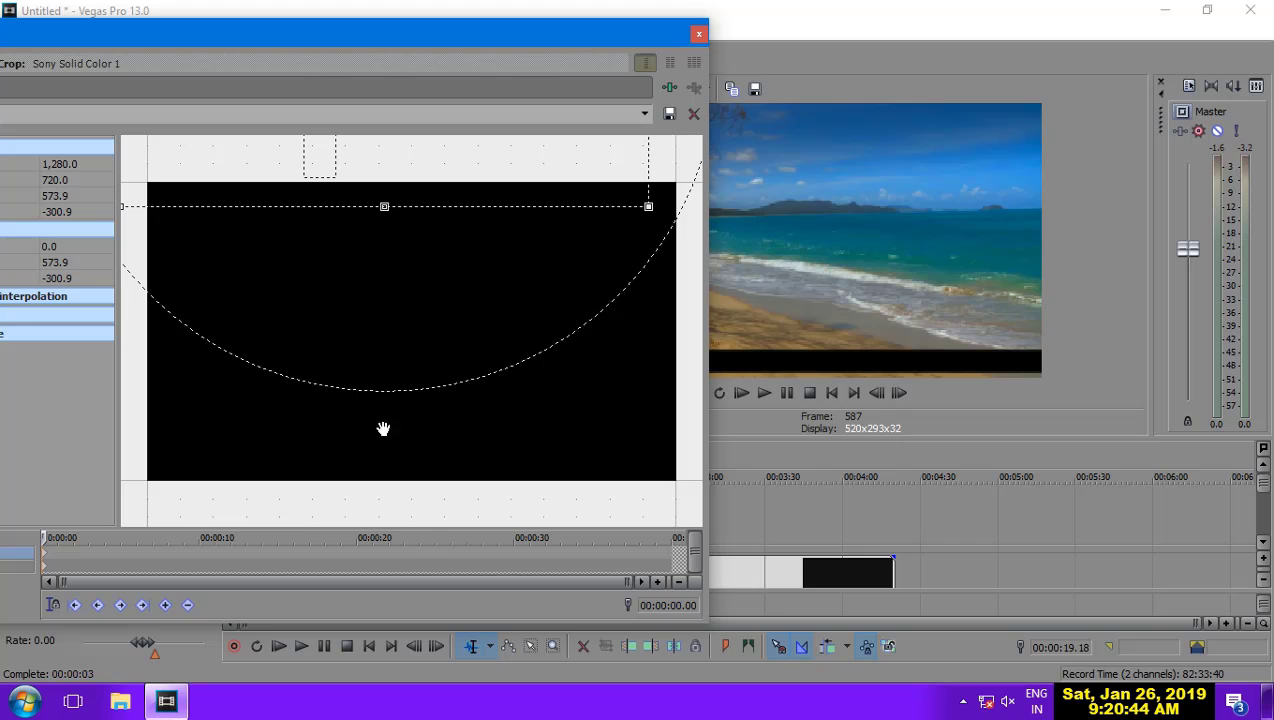
pyautogui.scroll(-4, 401, 421)
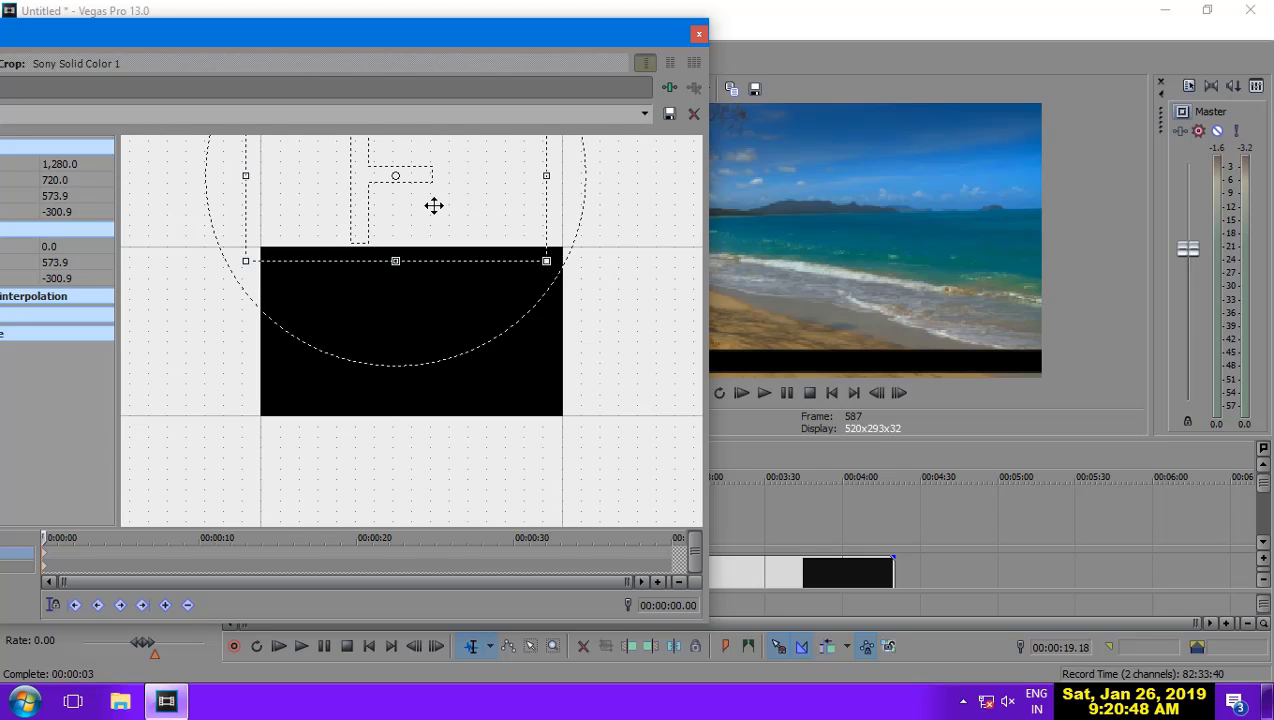
pyautogui.moveTo(435, 205); pyautogui.dragTo(450, 204)
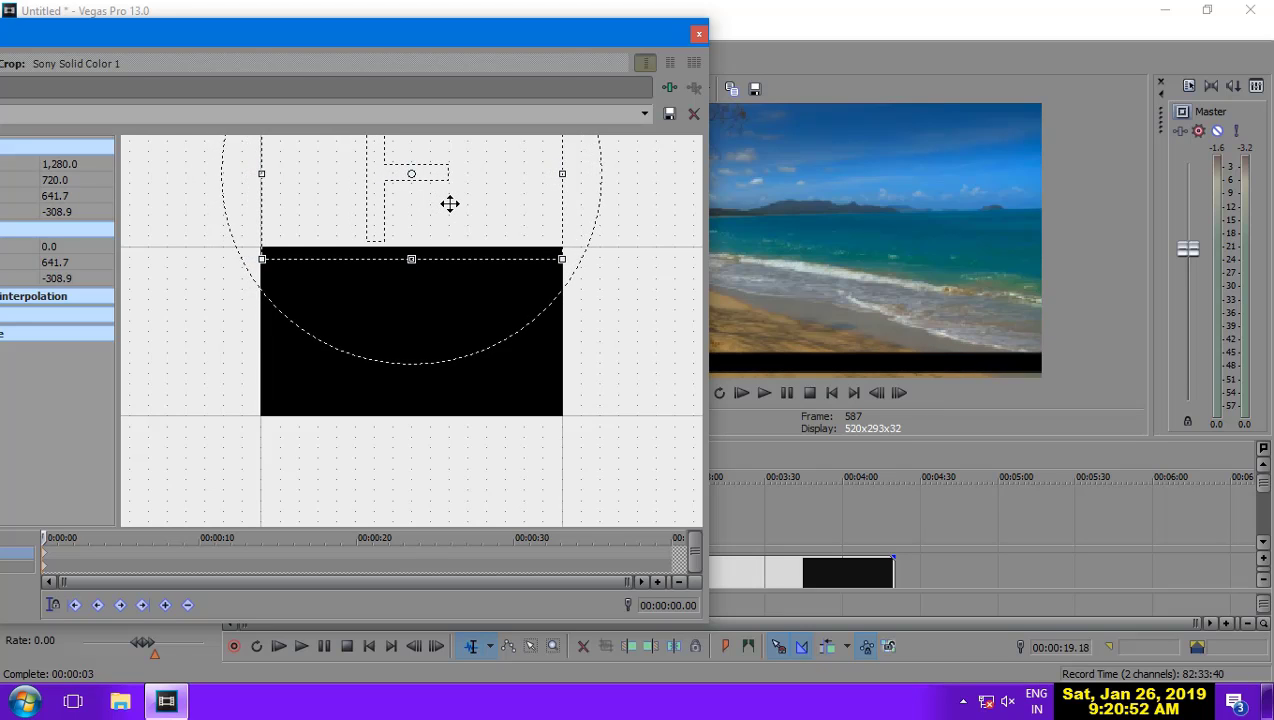
pyautogui.moveTo(563, 34); pyautogui.dragTo(331, 46)
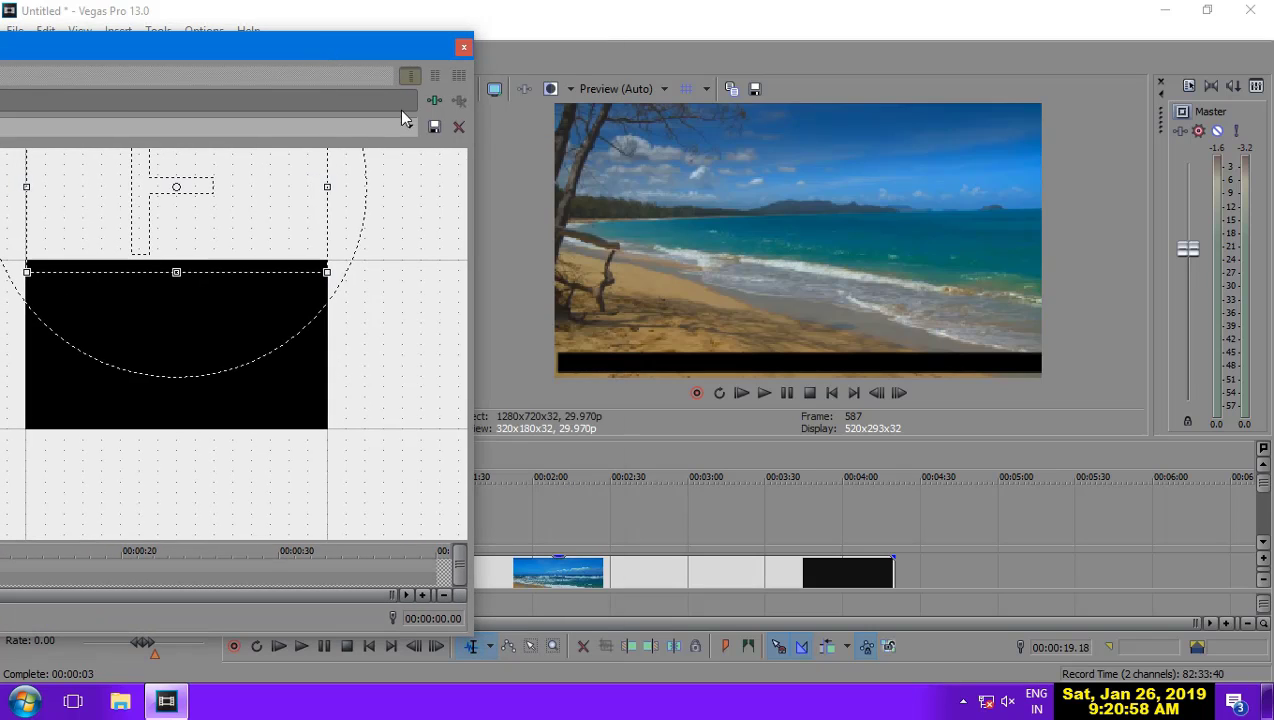
pyautogui.click(464, 47)
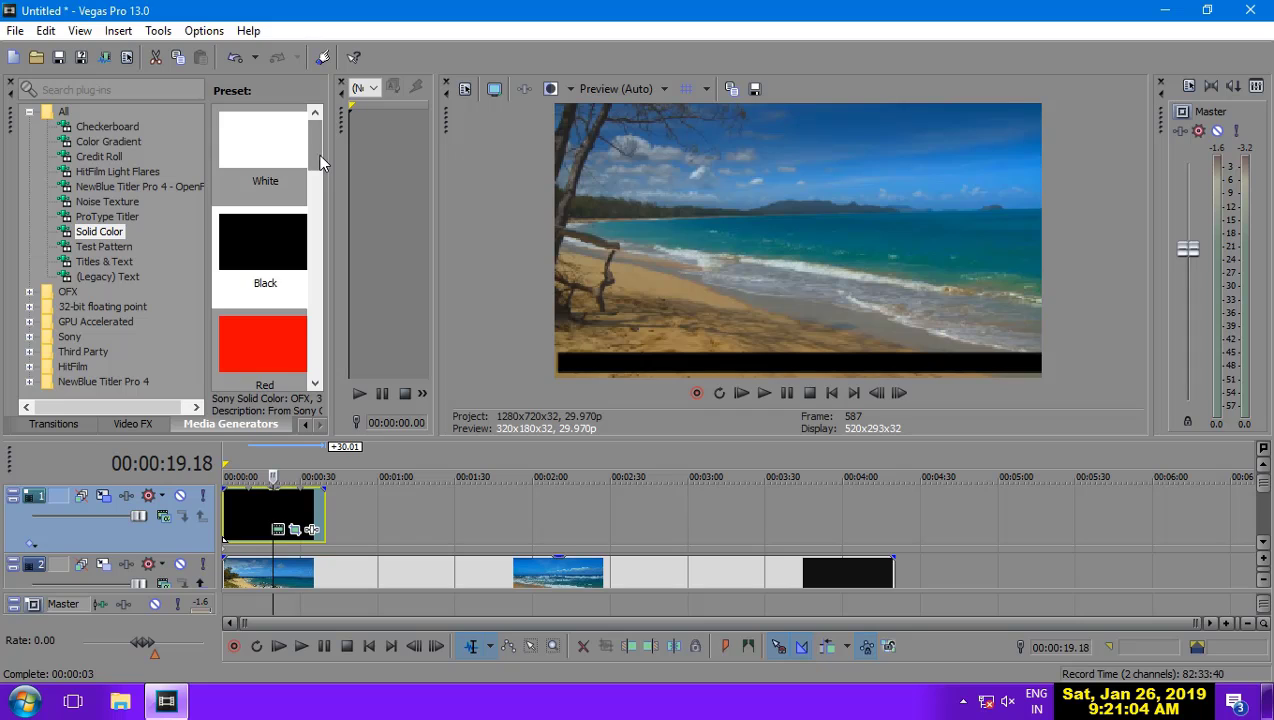
# Add a Blue Solid Color event at the start of a new track above the black event and extend it to about 40 seconds.
pyautogui.moveTo(318, 154); pyautogui.dragTo(328, 231)
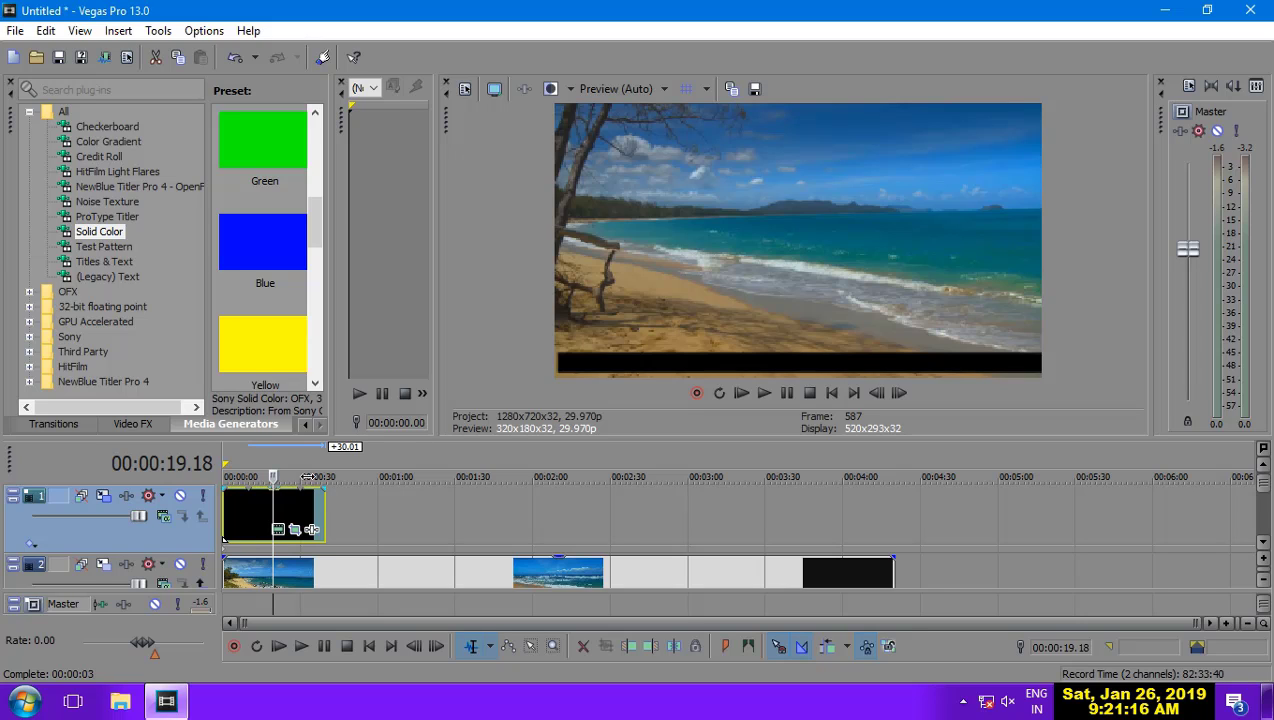
pyautogui.hotkey('ctrl', 'z')
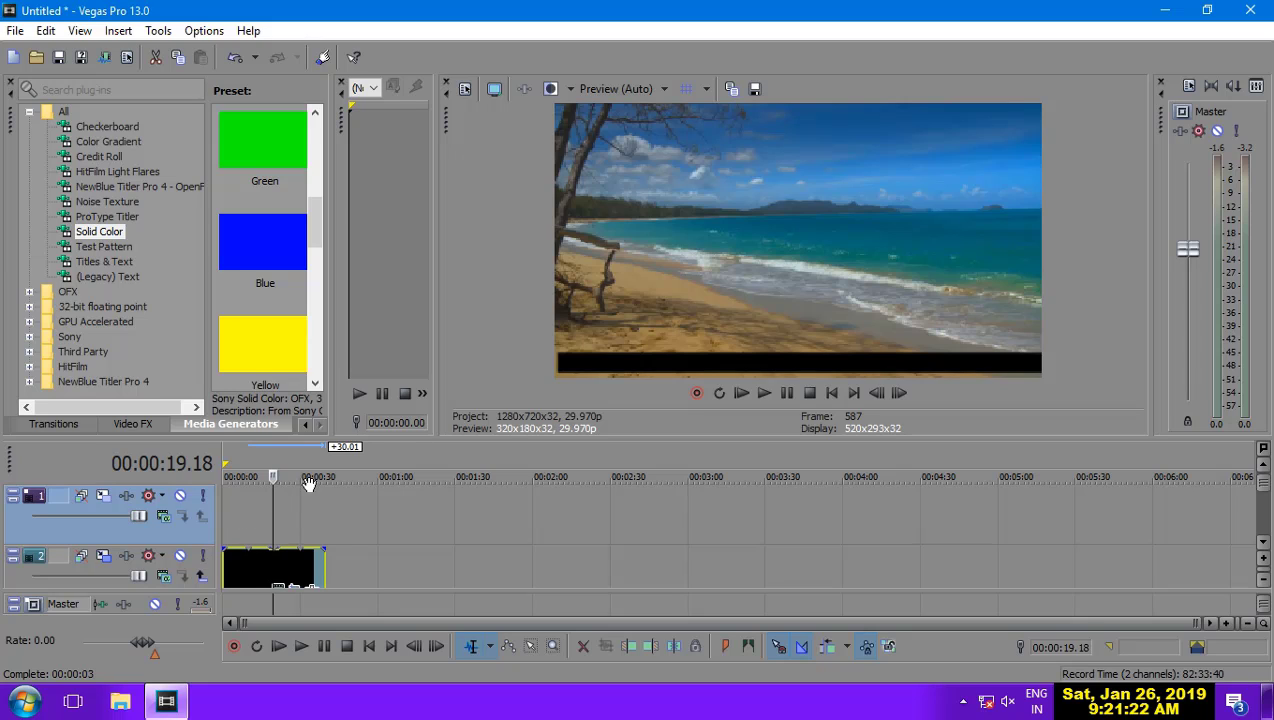
pyautogui.moveTo(269, 240); pyautogui.dragTo(230, 540)
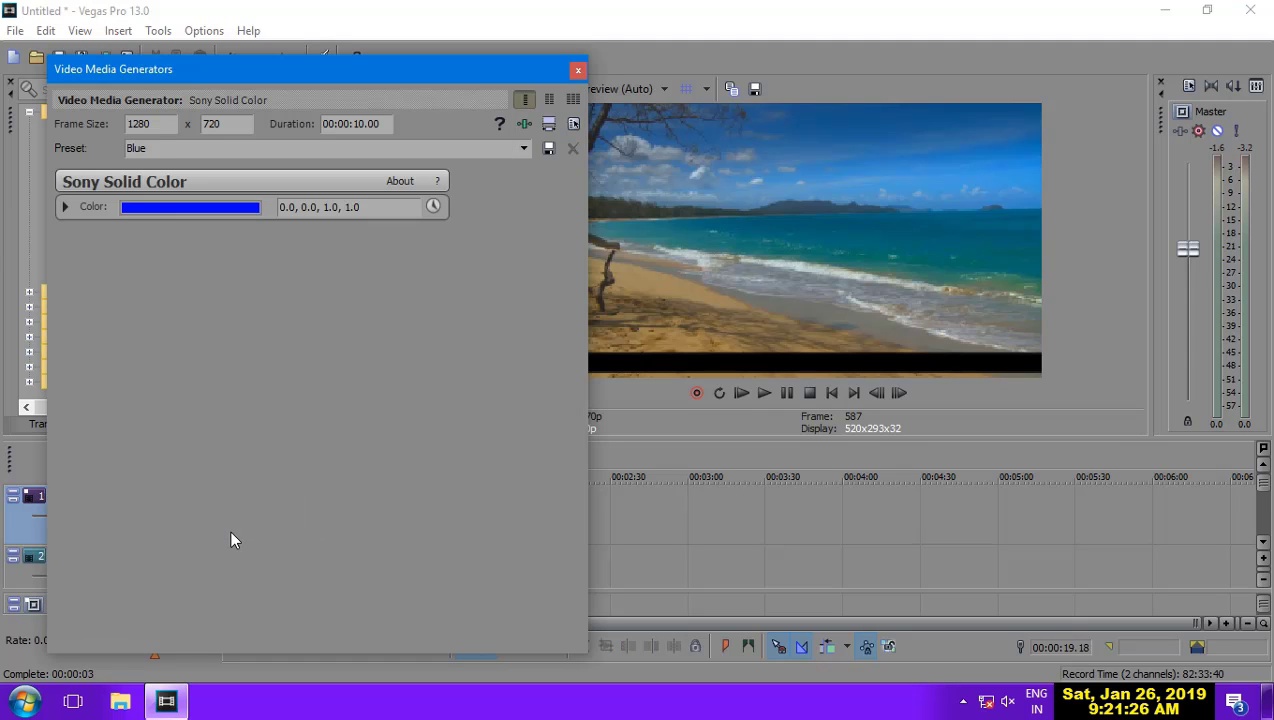
pyautogui.click(578, 70)
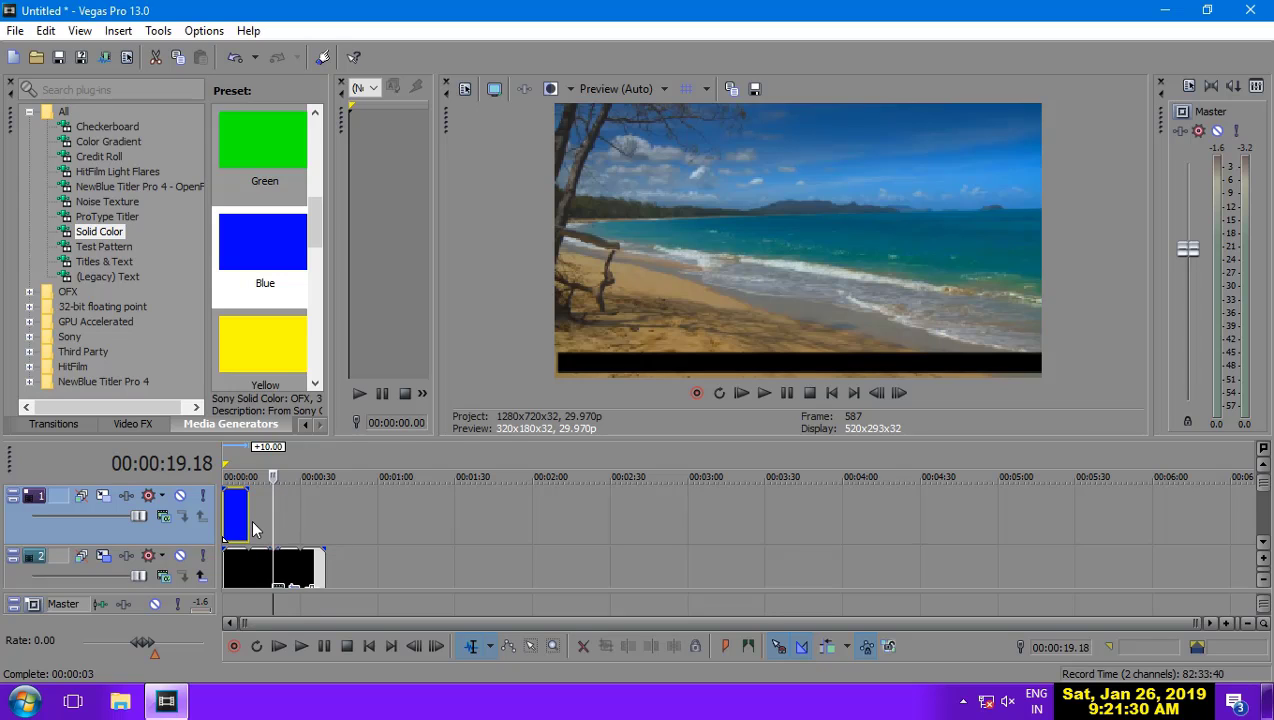
pyautogui.moveTo(248, 522); pyautogui.dragTo(325, 524)
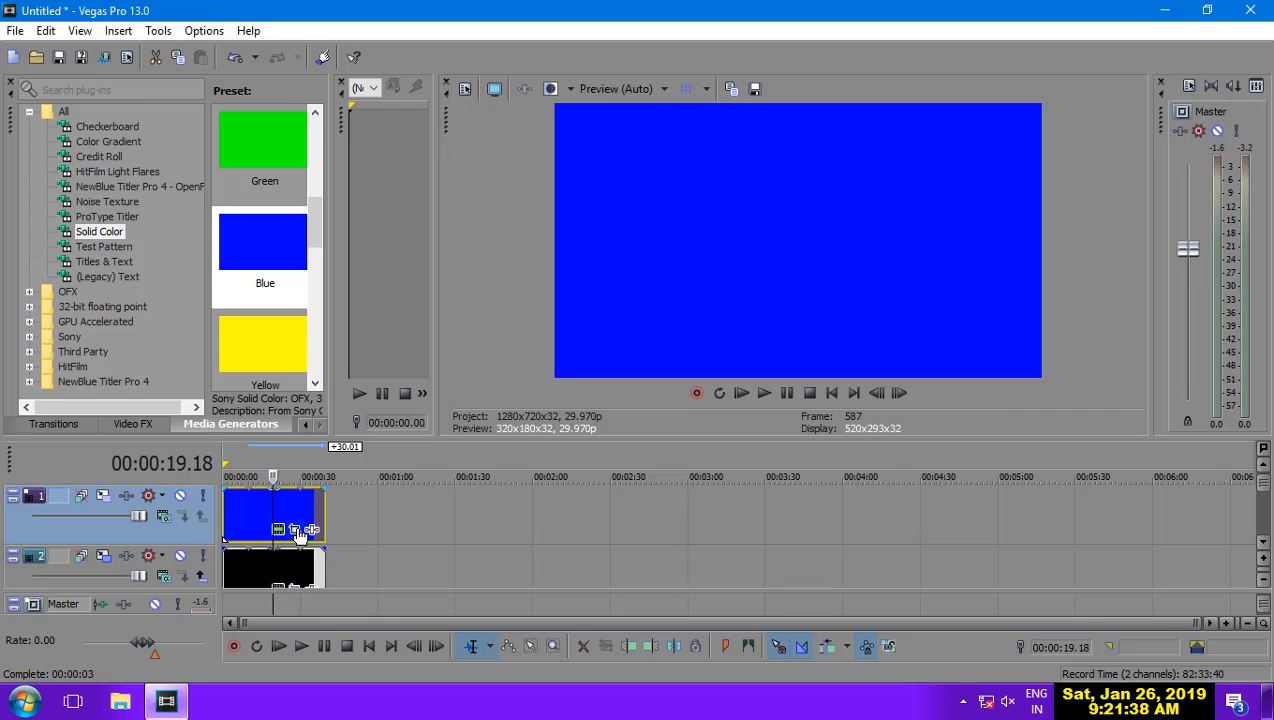
# Offset the blue event's Pan/Crop frame vertically, leaving only a full-width blue bar along the picture's bottom edge.
pyautogui.click(296, 530)
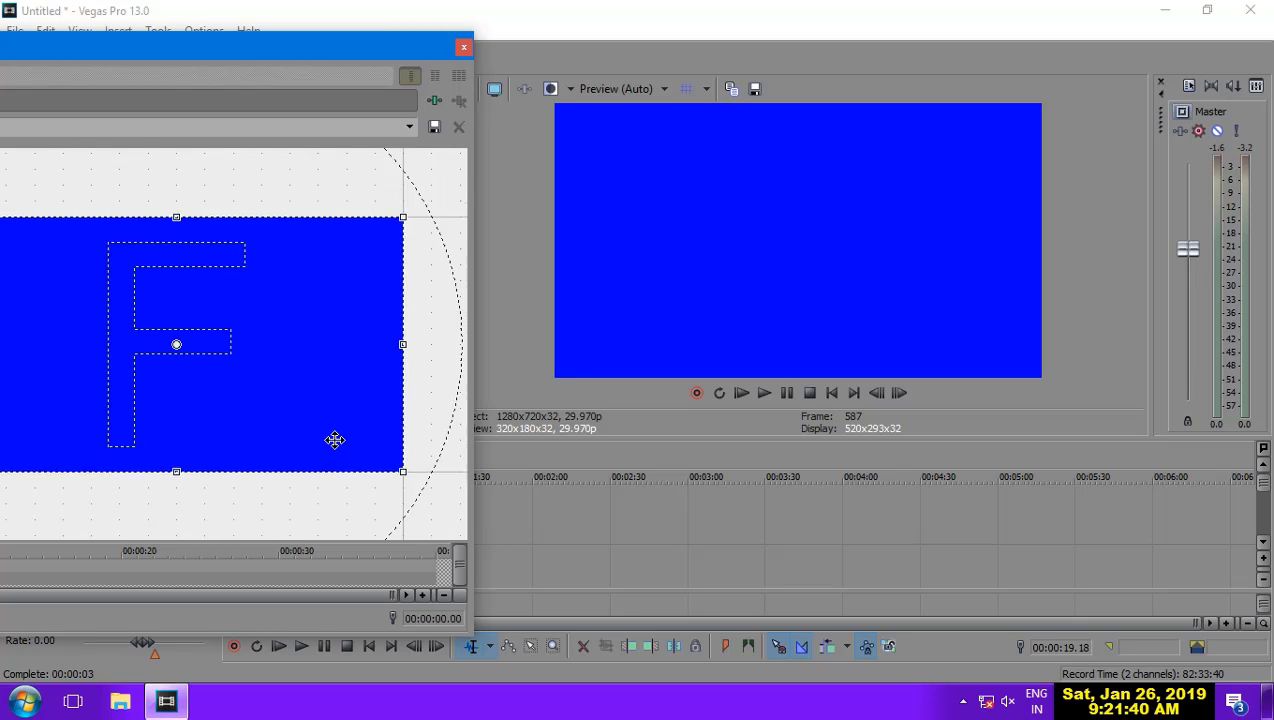
pyautogui.scroll(-3, 335, 440)
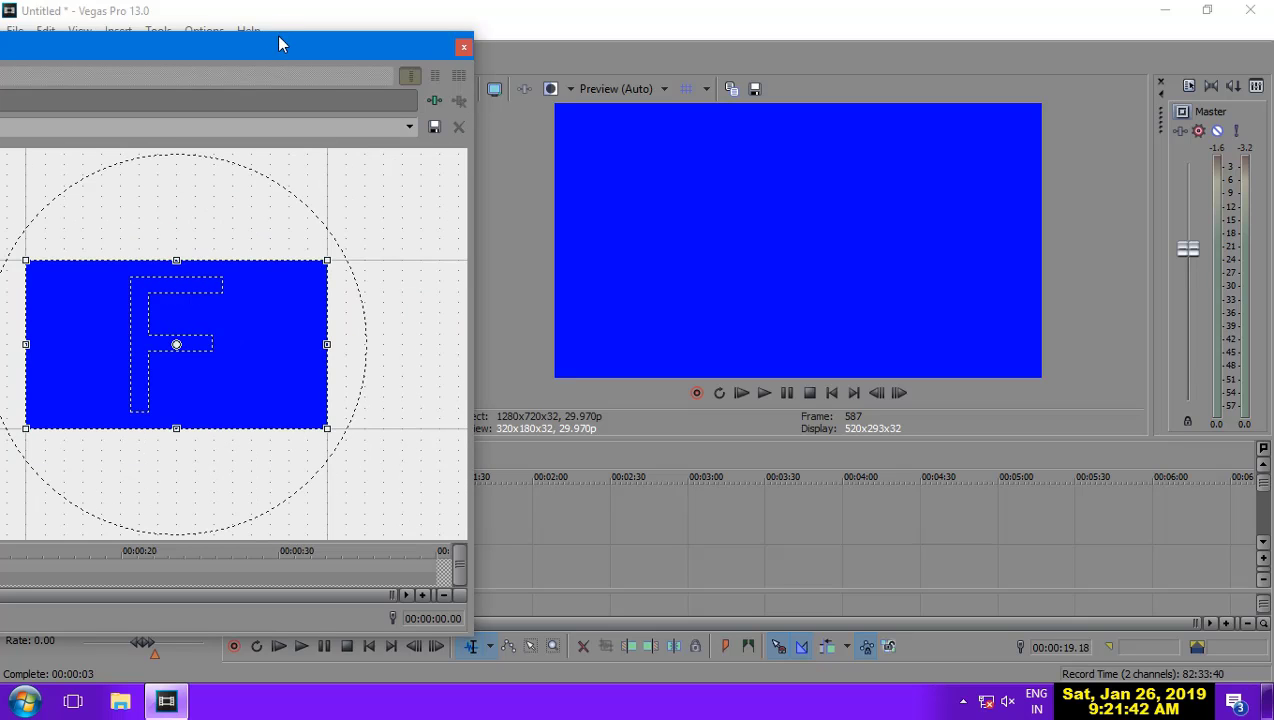
pyautogui.moveTo(281, 43); pyautogui.dragTo(330, 38)
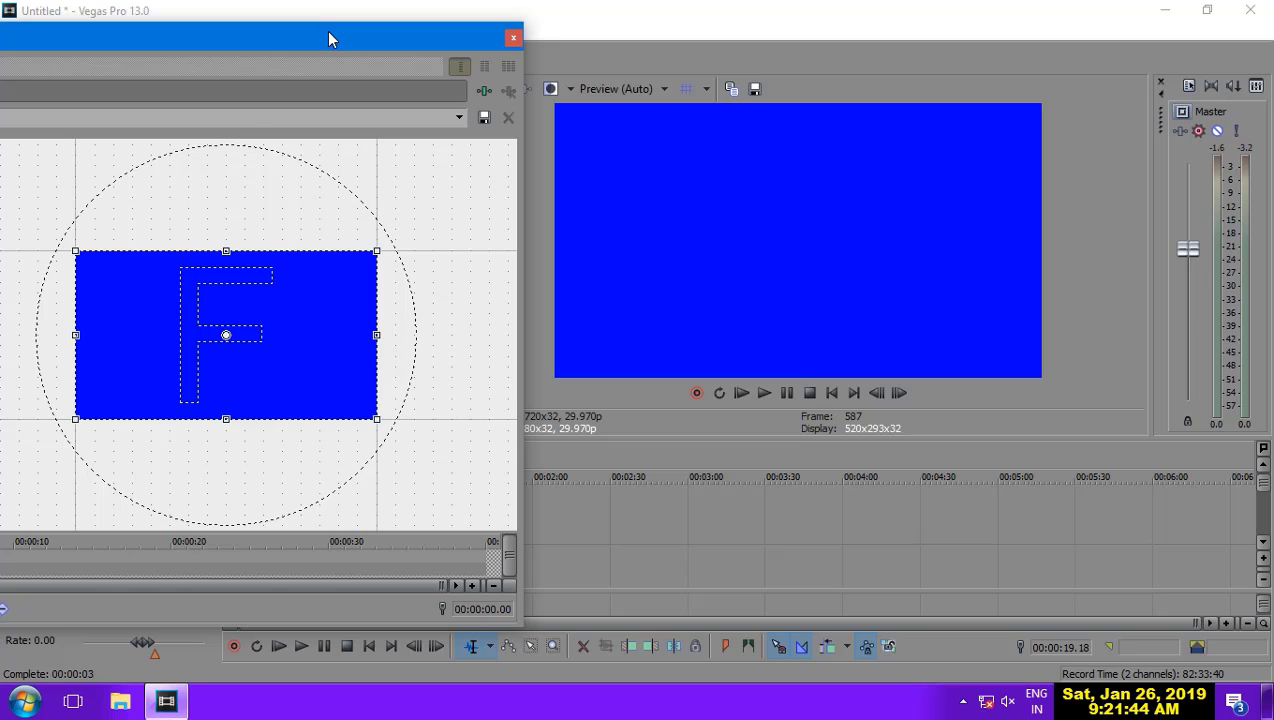
pyautogui.moveTo(225, 313); pyautogui.dragTo(220, 160)
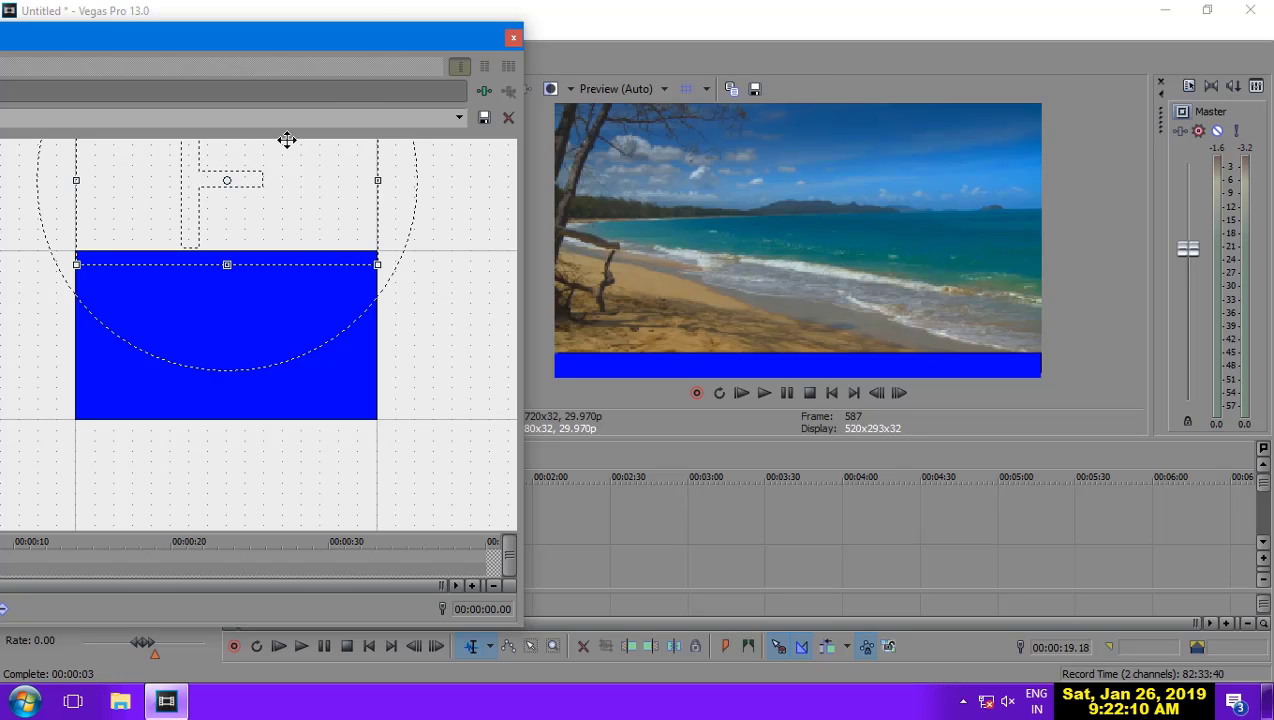
pyautogui.click(513, 37)
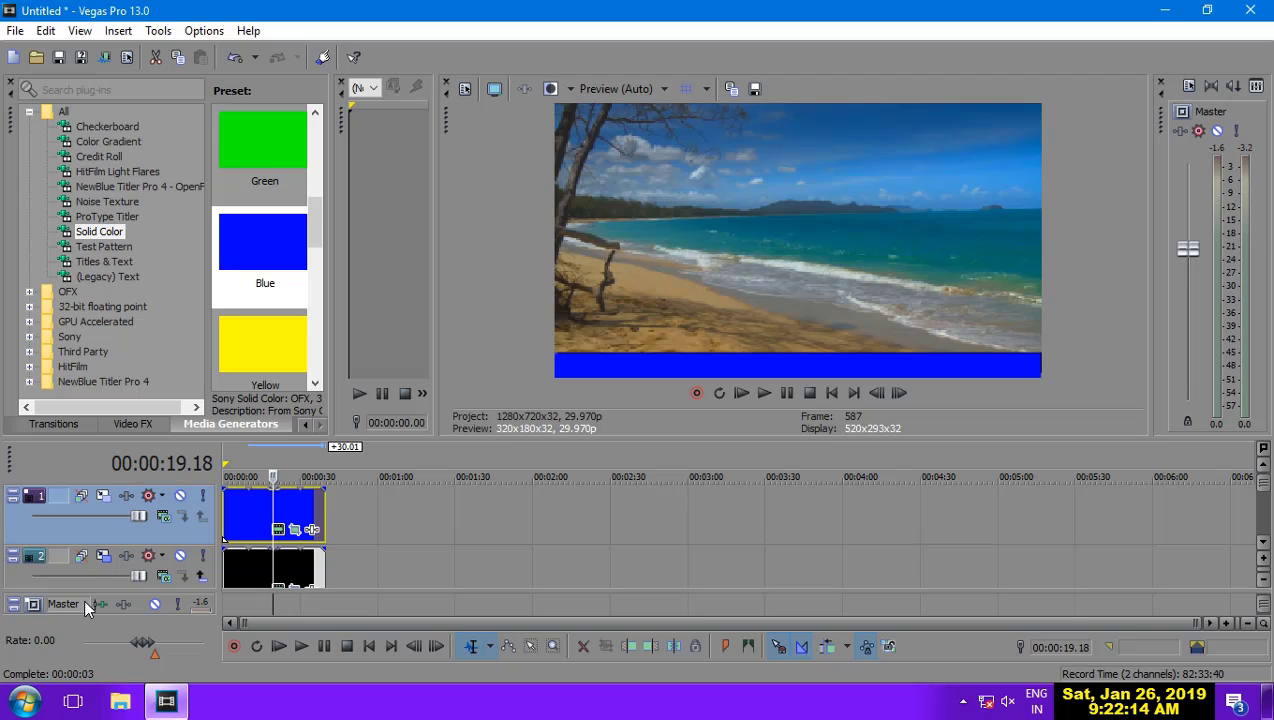
# Use Track Motion on the blue event's track to raise the blue bar just above the black bar.
pyautogui.click(105, 498)
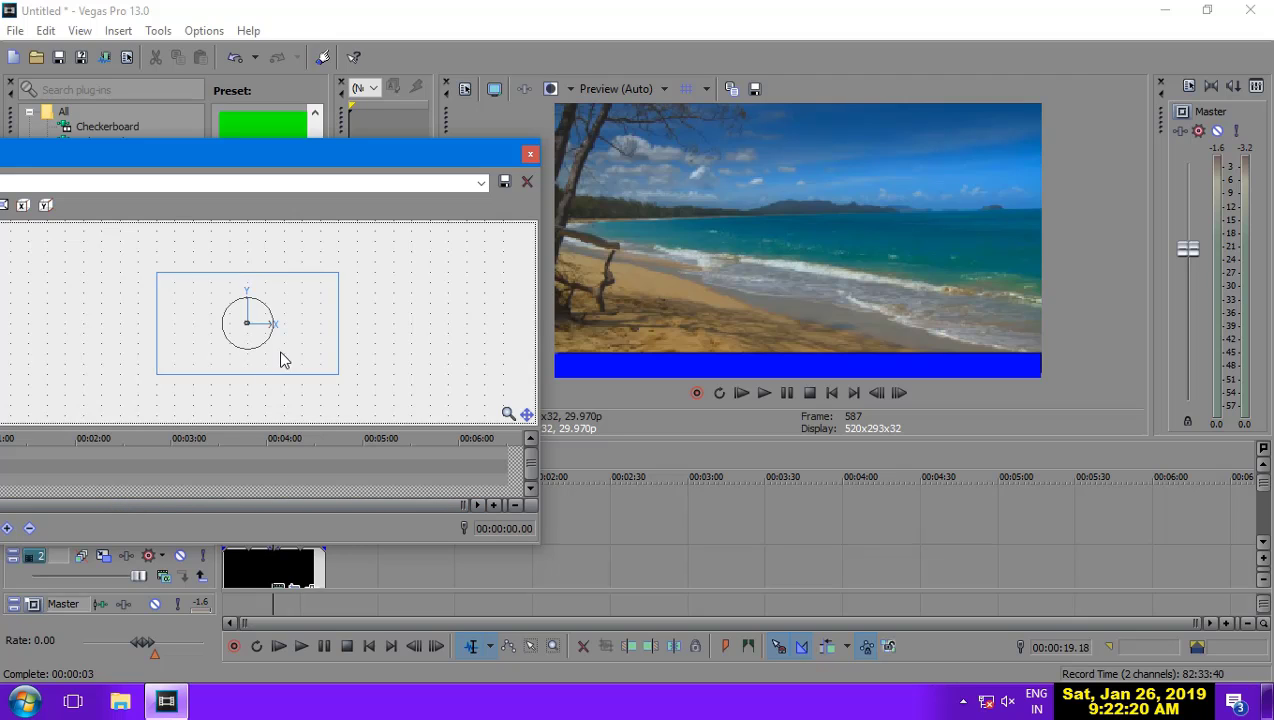
pyautogui.moveTo(296, 353); pyautogui.dragTo(297, 337)
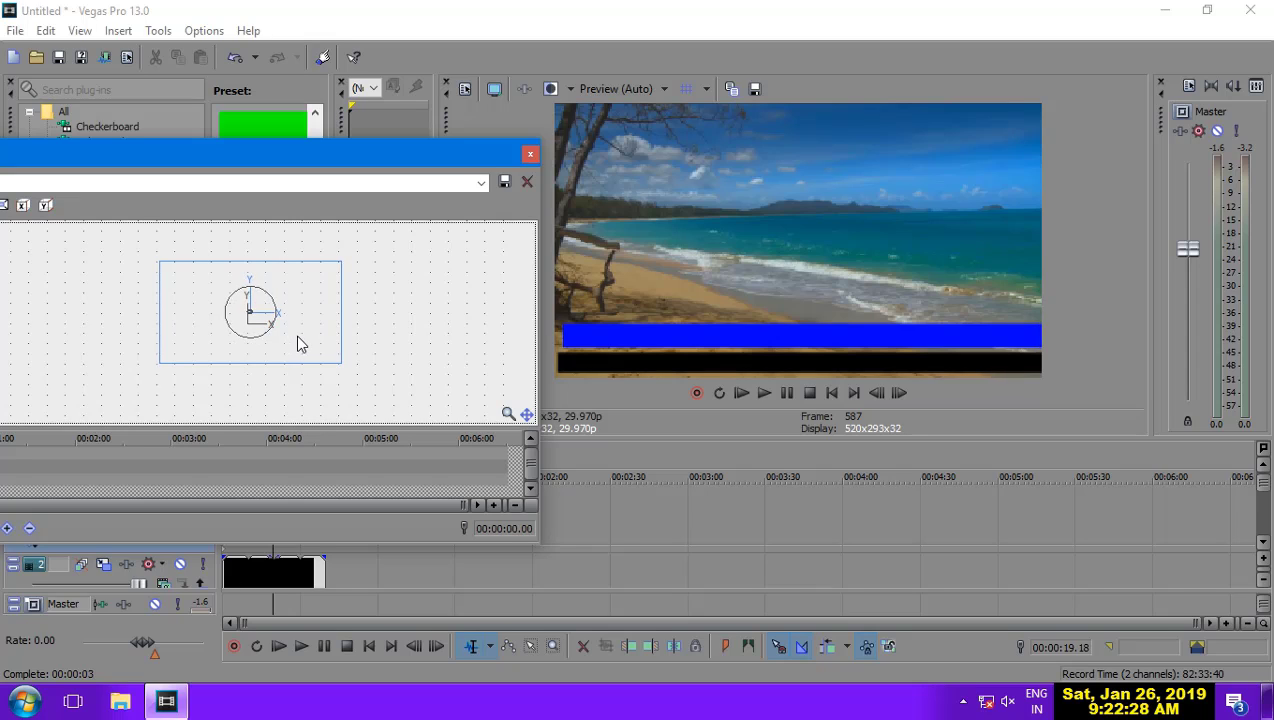
pyautogui.click(531, 155)
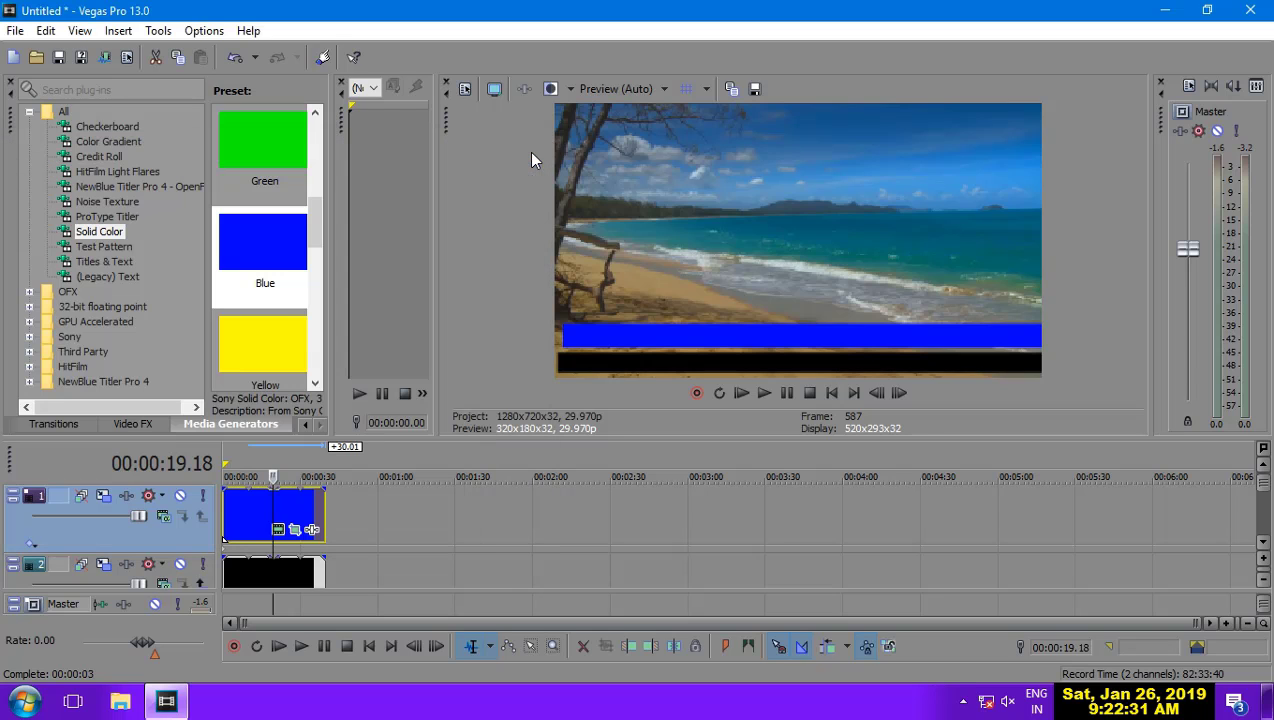
# Slightly shrink the blue event's Pan/Crop frame and nudge it to make the blue bar thinner.
pyautogui.click(295, 529)
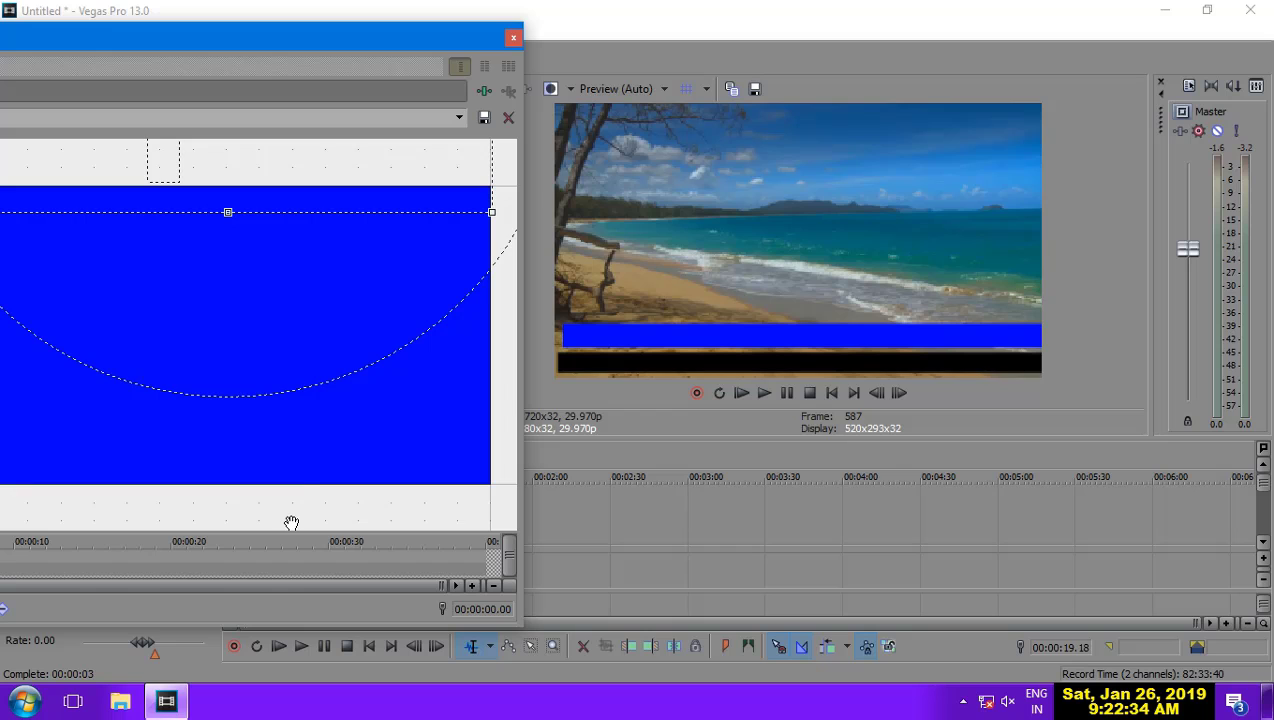
pyautogui.scroll(-3, 316, 434)
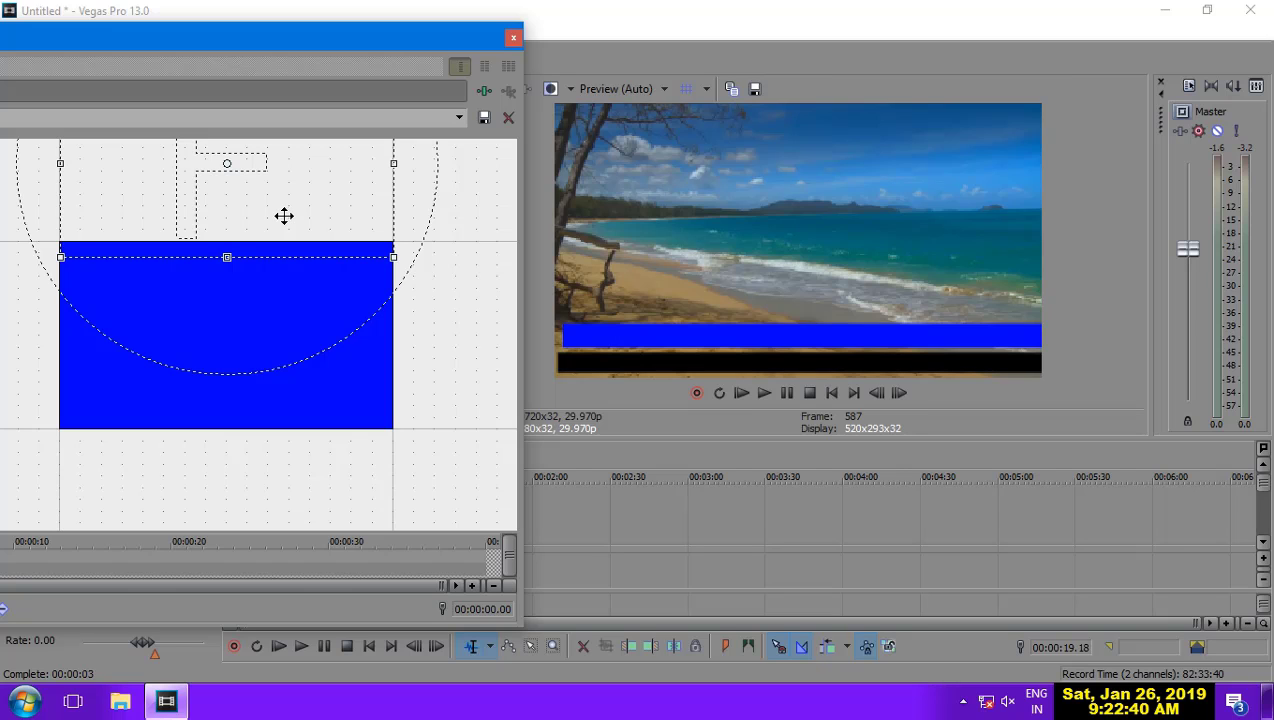
pyautogui.moveTo(284, 216)
pyautogui.mouseDown()
pyautogui.moveTo(296, 220)
pyautogui.moveTo(288, 232)
pyautogui.moveTo(293, 216)
pyautogui.moveTo(314, 216)
pyautogui.moveTo(286, 216)
pyautogui.mouseUp()
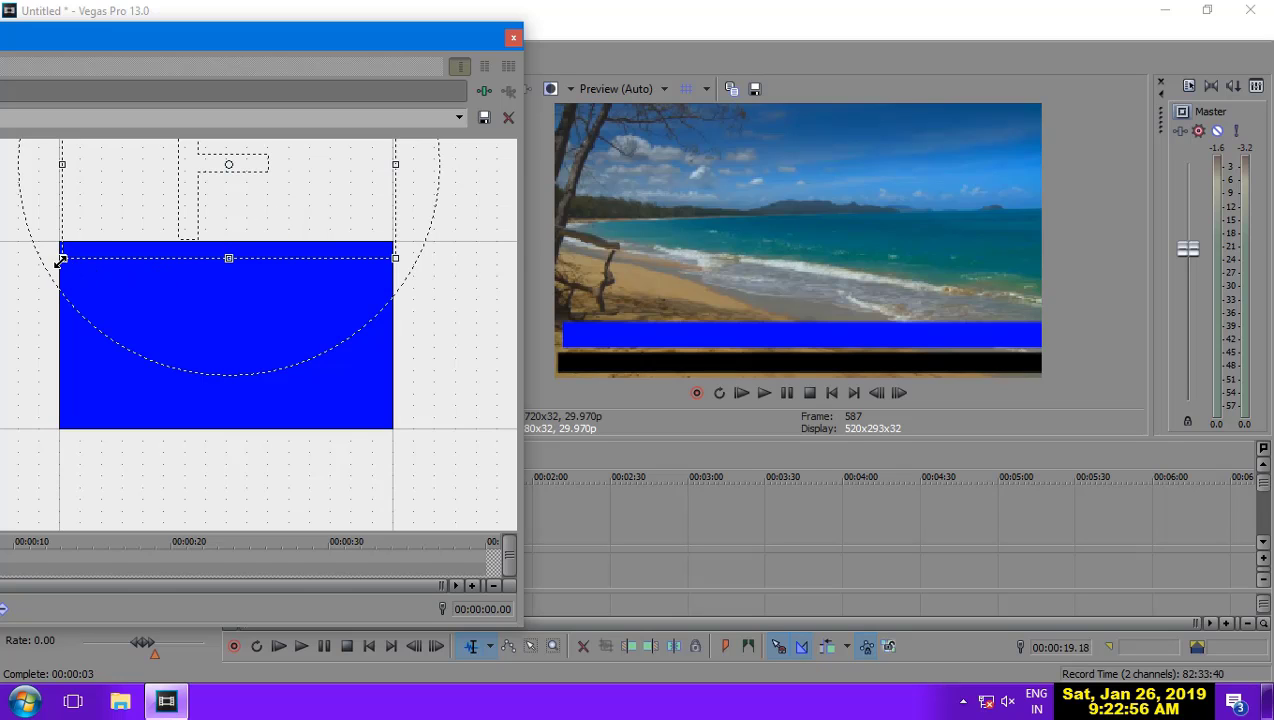
pyautogui.moveTo(55, 262); pyautogui.dragTo(63, 256)
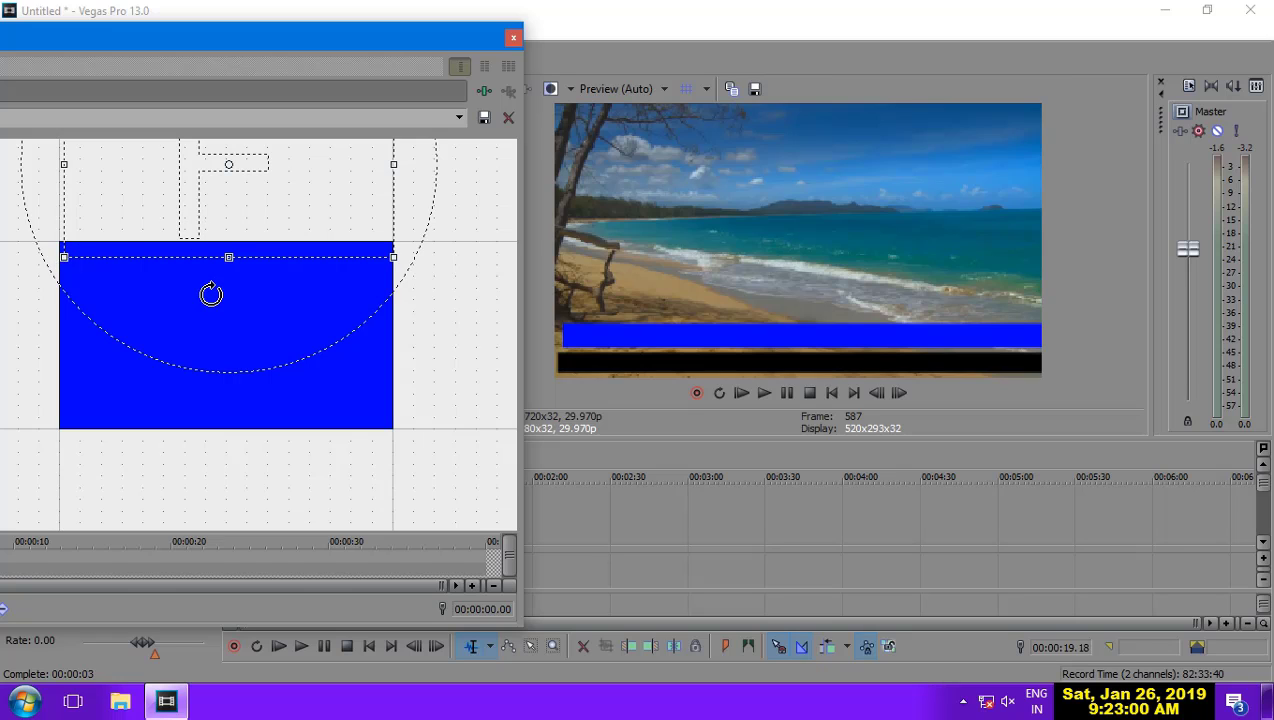
pyautogui.moveTo(296, 190)
pyautogui.mouseDown()
pyautogui.moveTo(324, 188)
pyautogui.moveTo(297, 196)
pyautogui.moveTo(304, 186)
pyautogui.mouseUp()
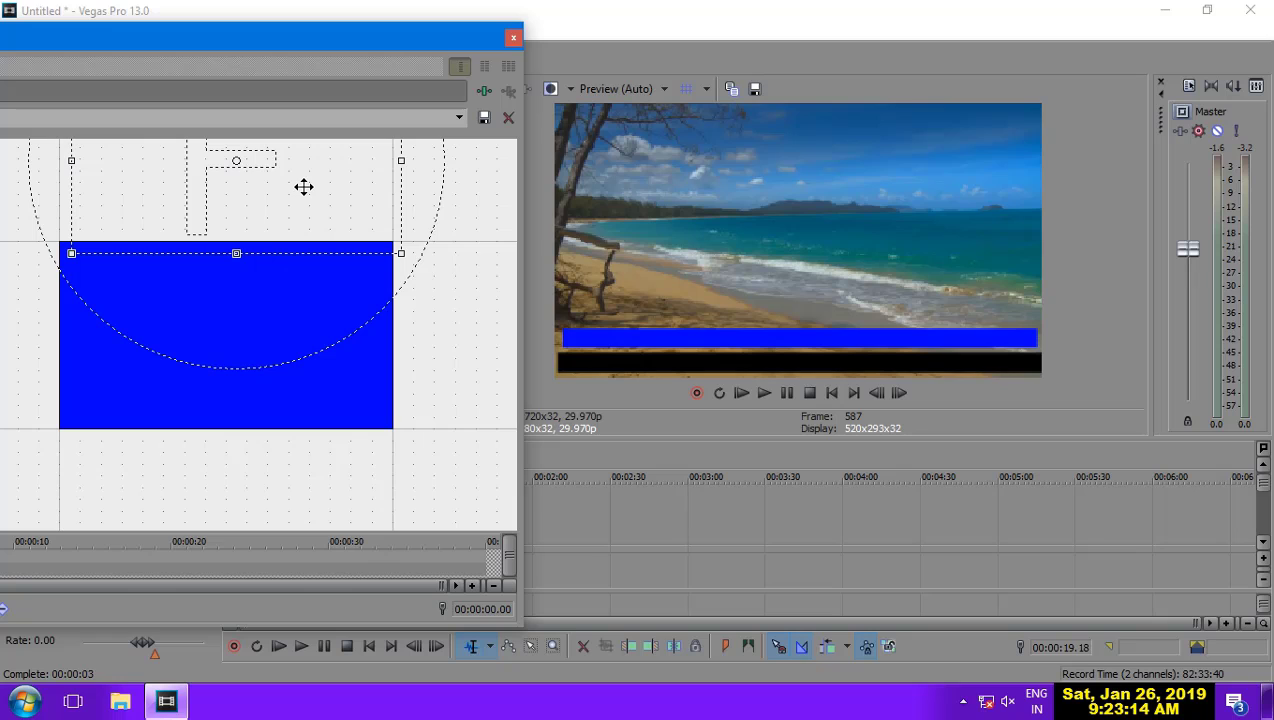
pyautogui.click(514, 38)
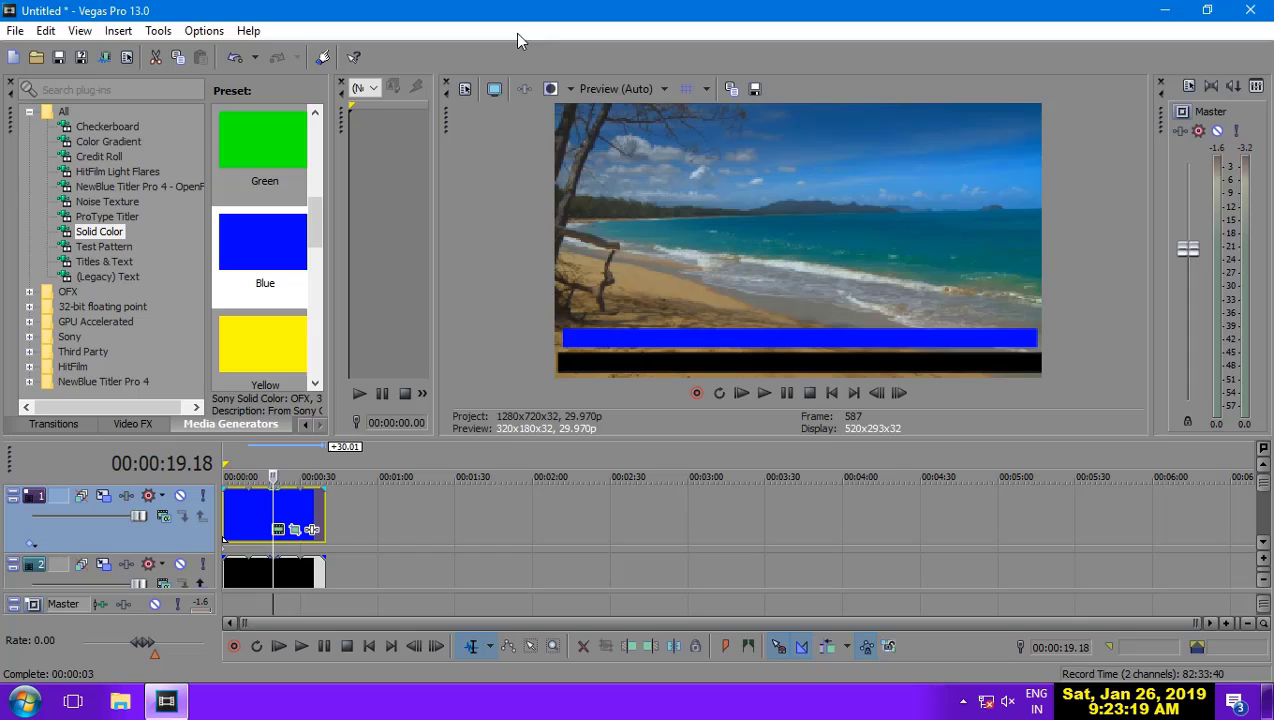
# Enlarge and reposition the blue bar with Track Motion so it spans the picture's full width just above the black bar.
pyautogui.click(101, 497)
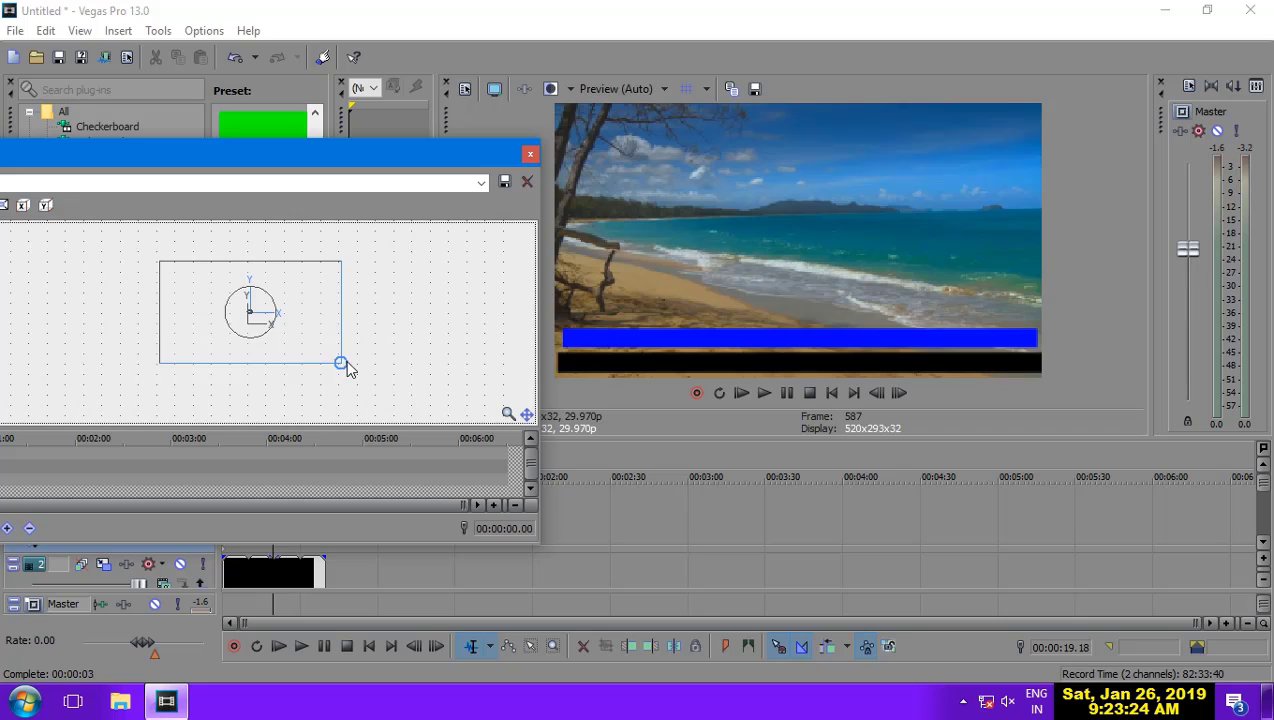
pyautogui.moveTo(344, 368); pyautogui.dragTo(344, 364)
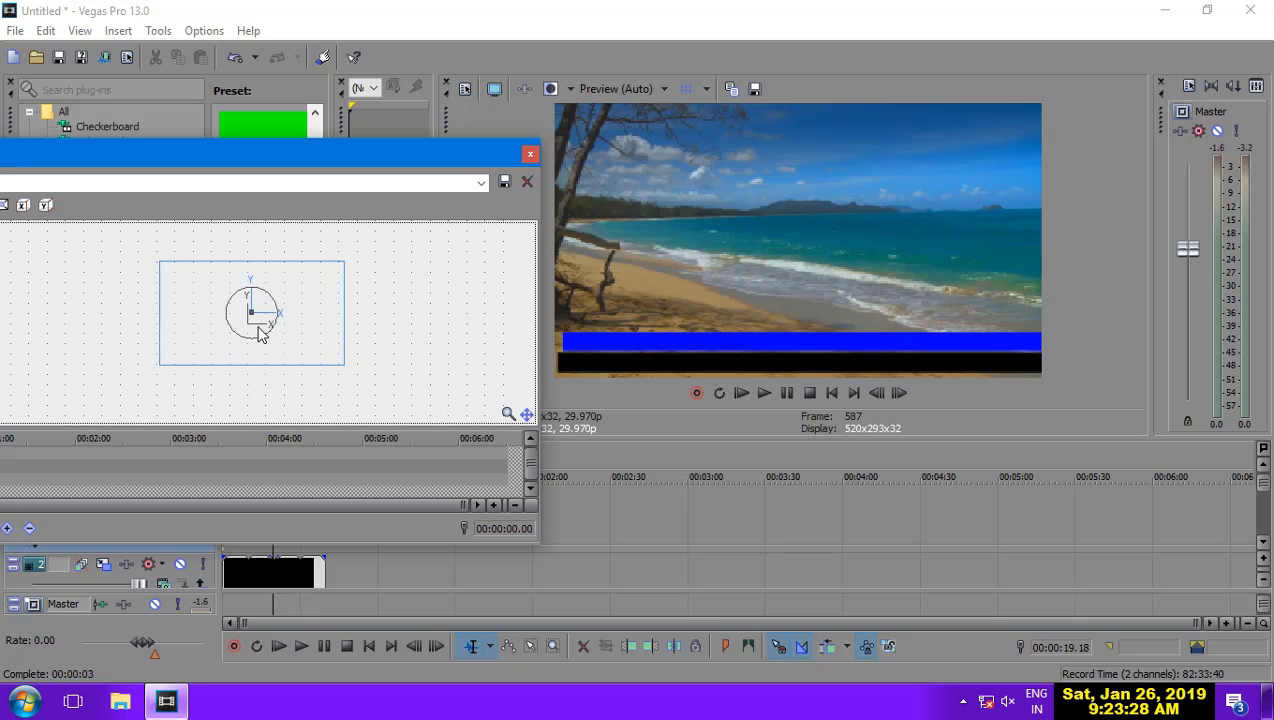
pyautogui.moveTo(255, 322); pyautogui.dragTo(252, 322)
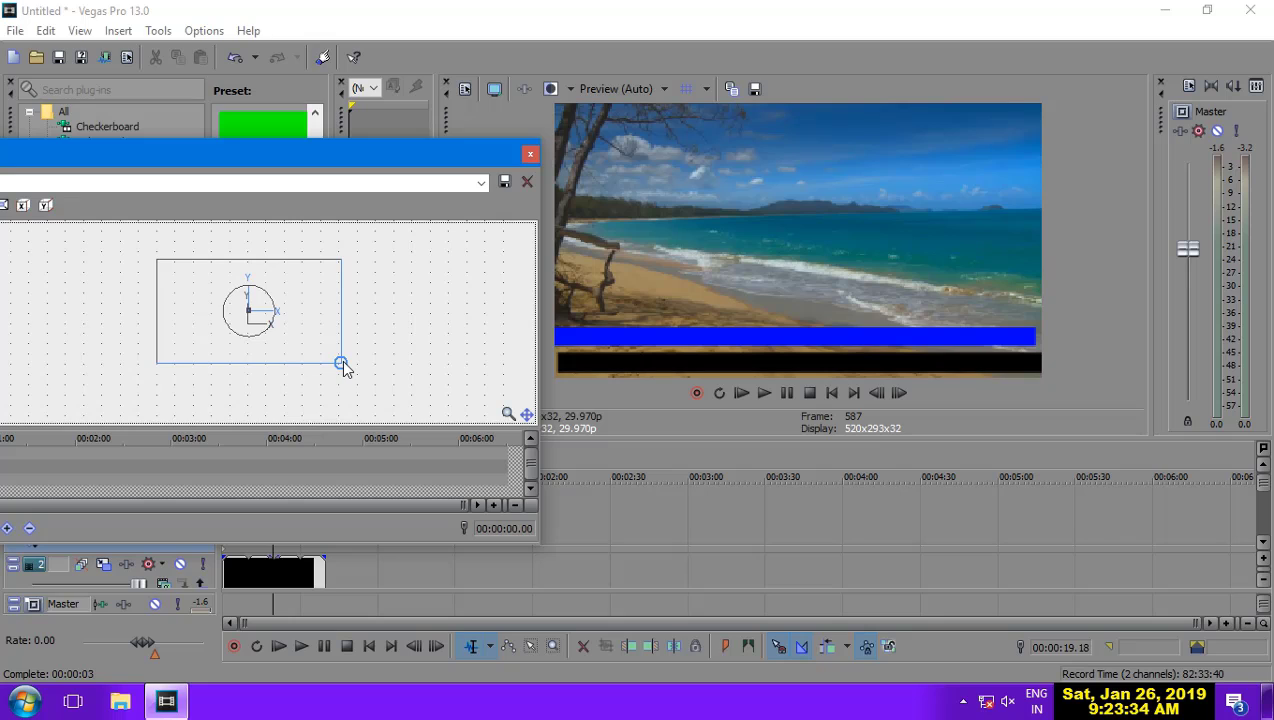
pyautogui.moveTo(343, 367); pyautogui.dragTo(348, 366)
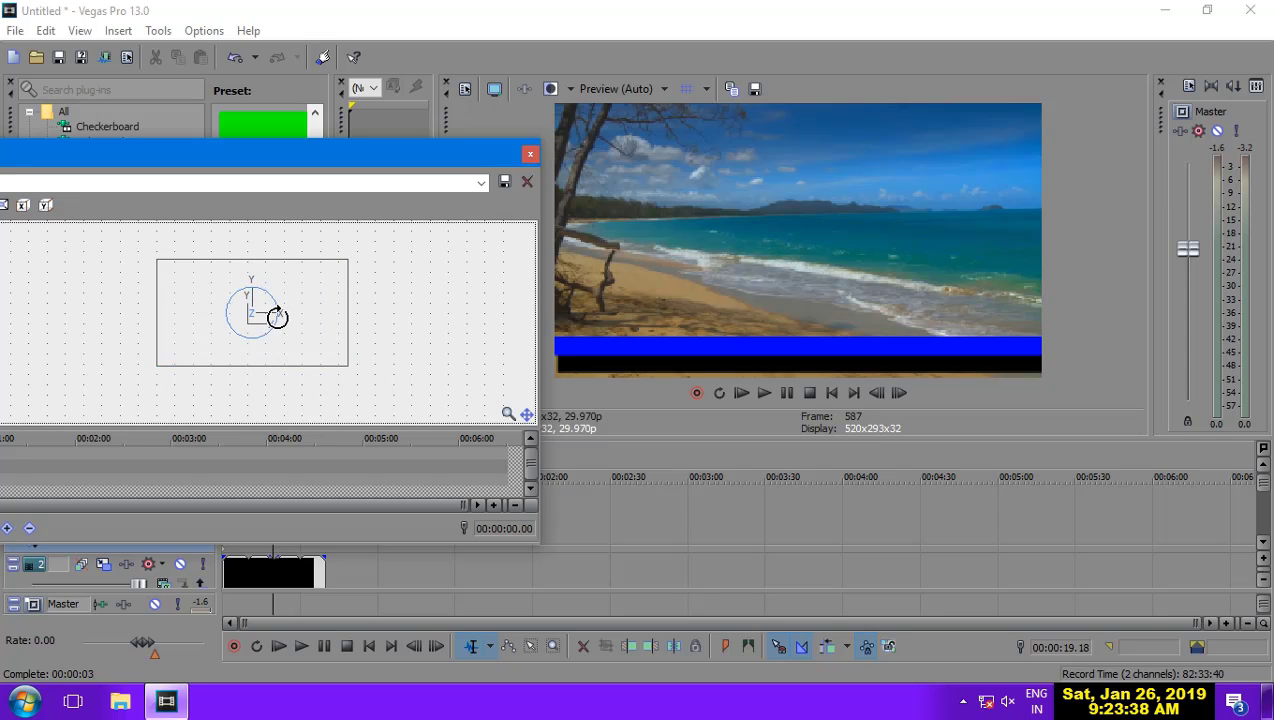
pyautogui.moveTo(263, 318); pyautogui.dragTo(260, 320)
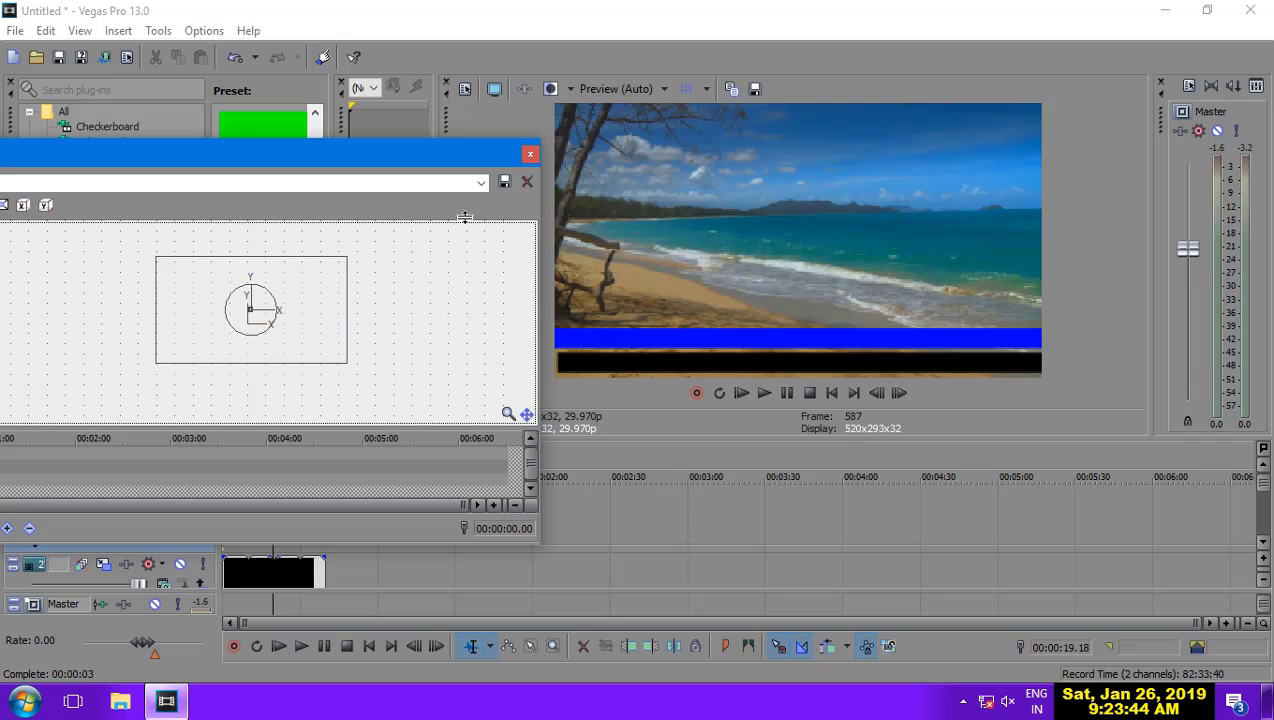
pyautogui.click(530, 154)
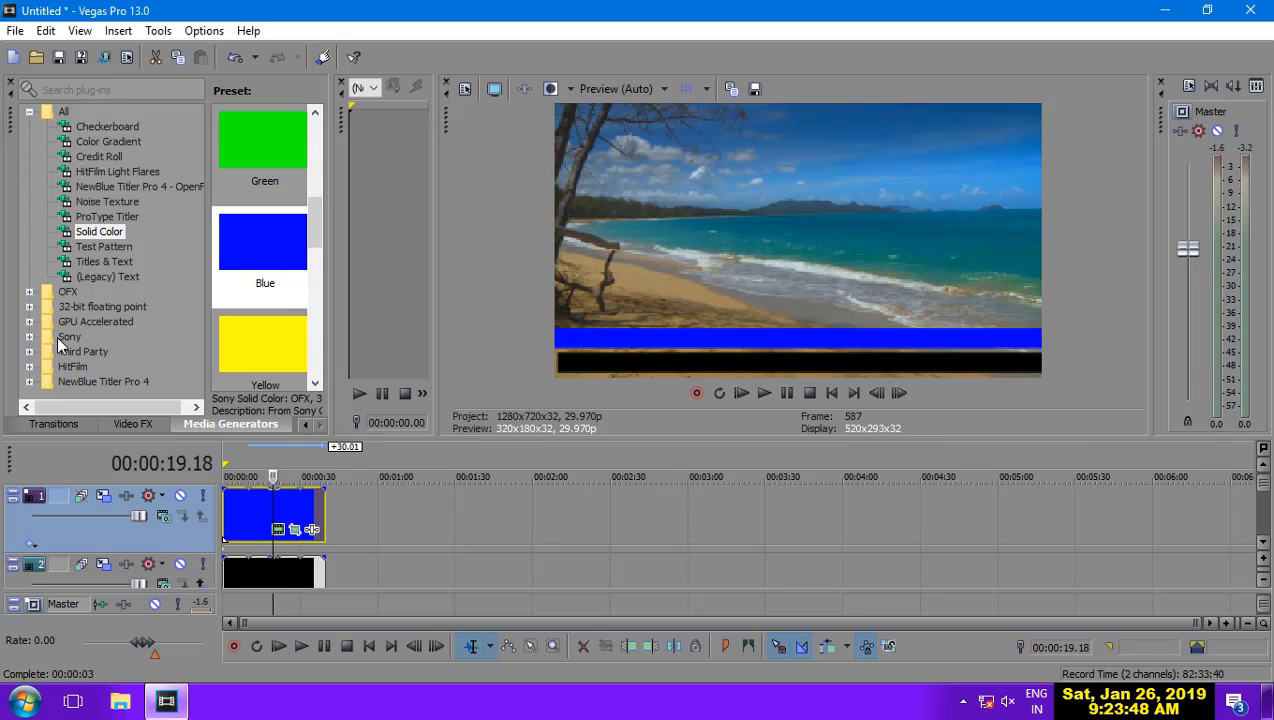
# Insert two video tracks above the blue bar's track and add a (Legacy) Text event with the Default Text preset at the timeline's start.
pyautogui.click(120, 277)
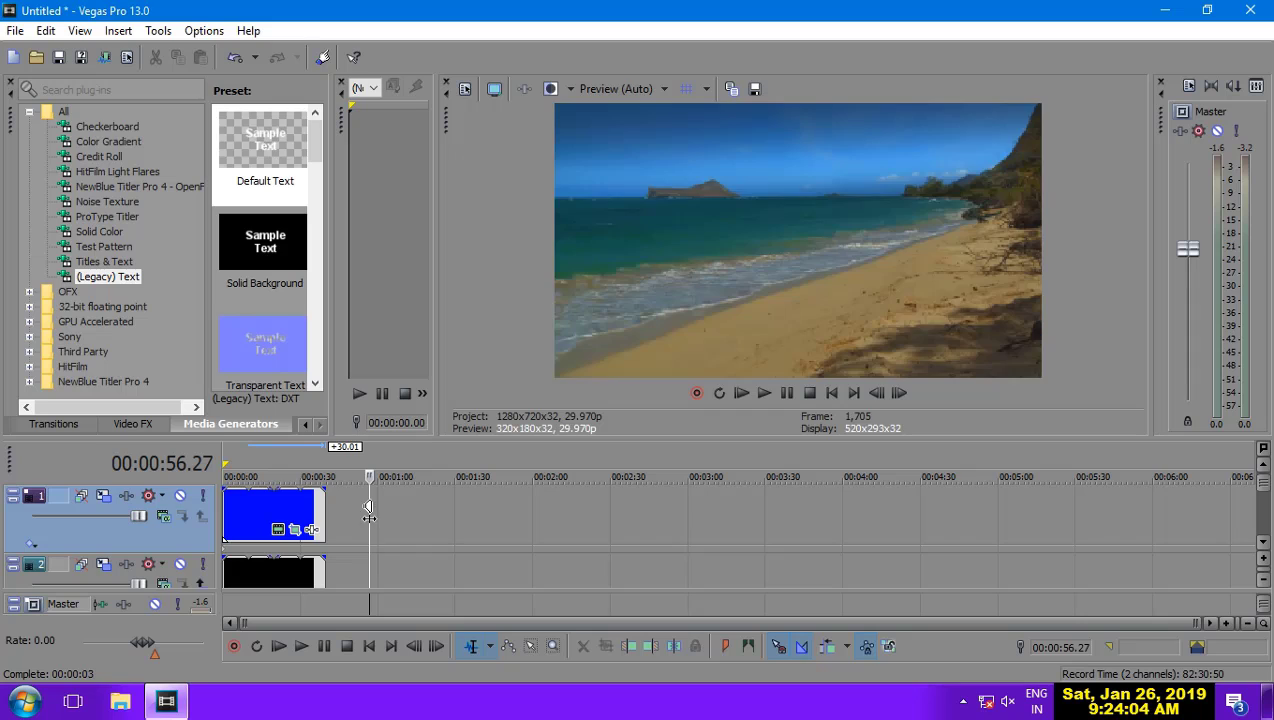
pyautogui.hotkey('ctrl', 'z')
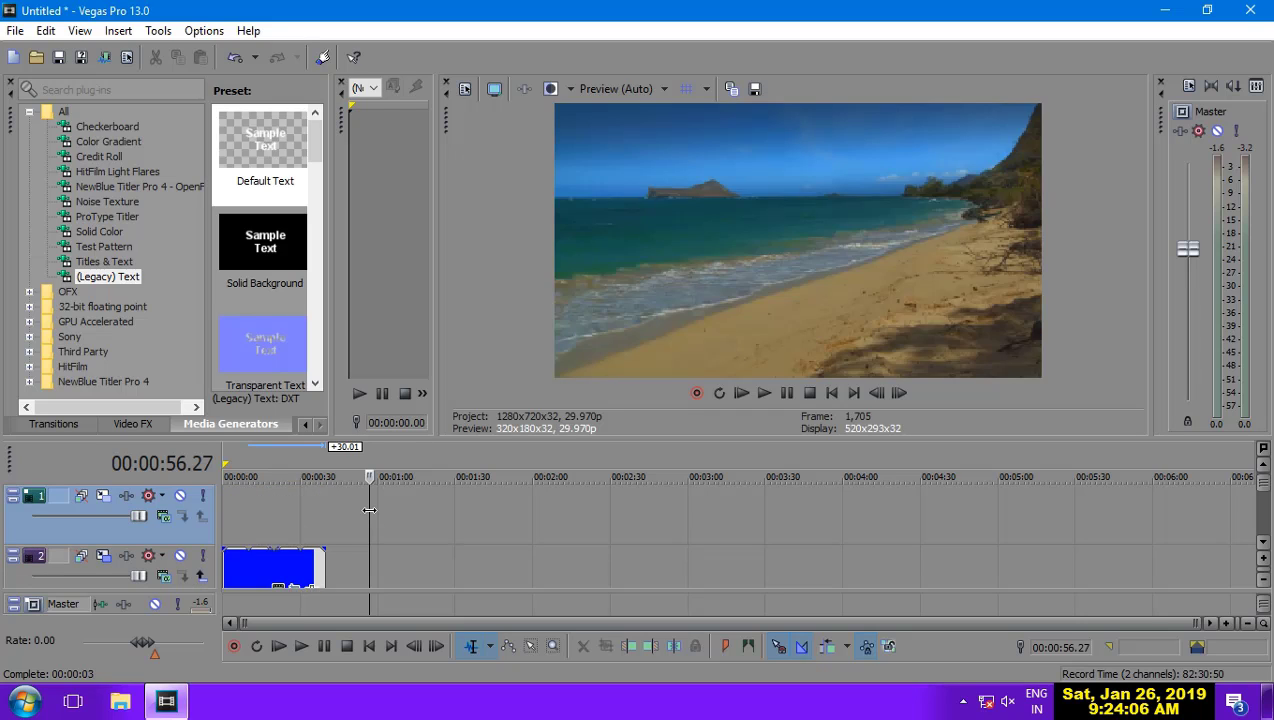
pyautogui.hotkey('ctrl', 'z')
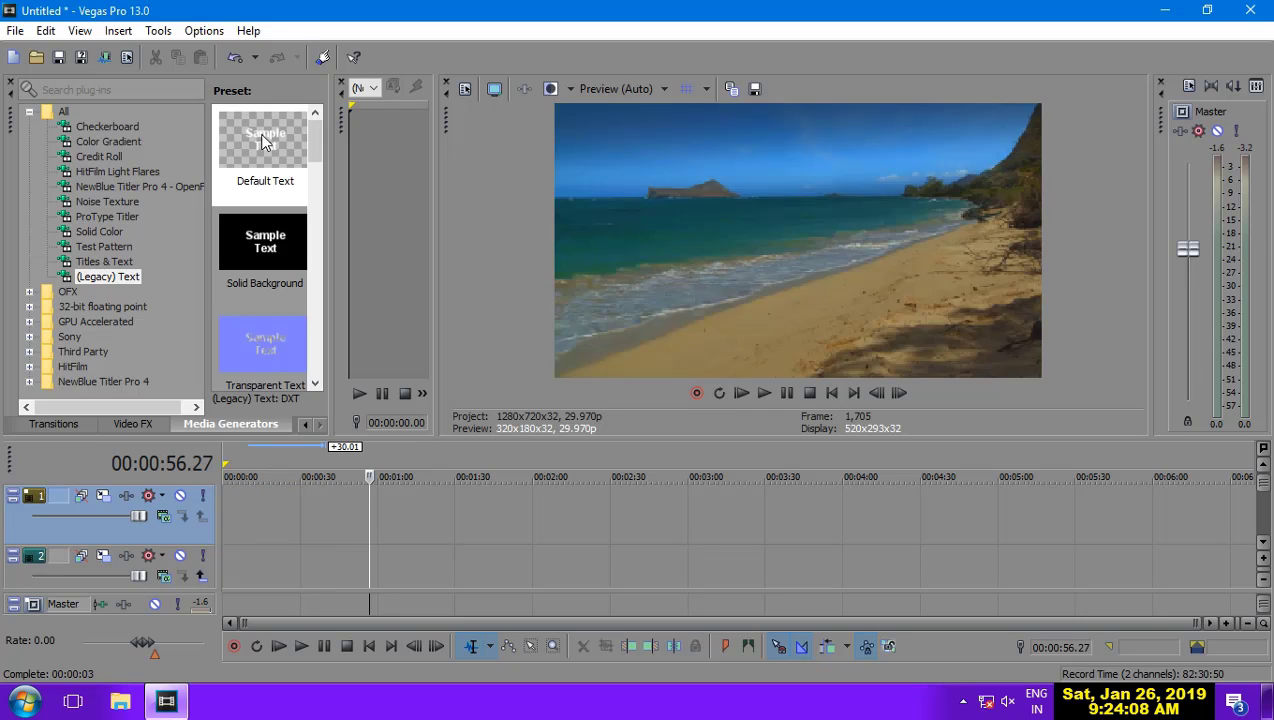
pyautogui.moveTo(262, 150); pyautogui.dragTo(229, 575)
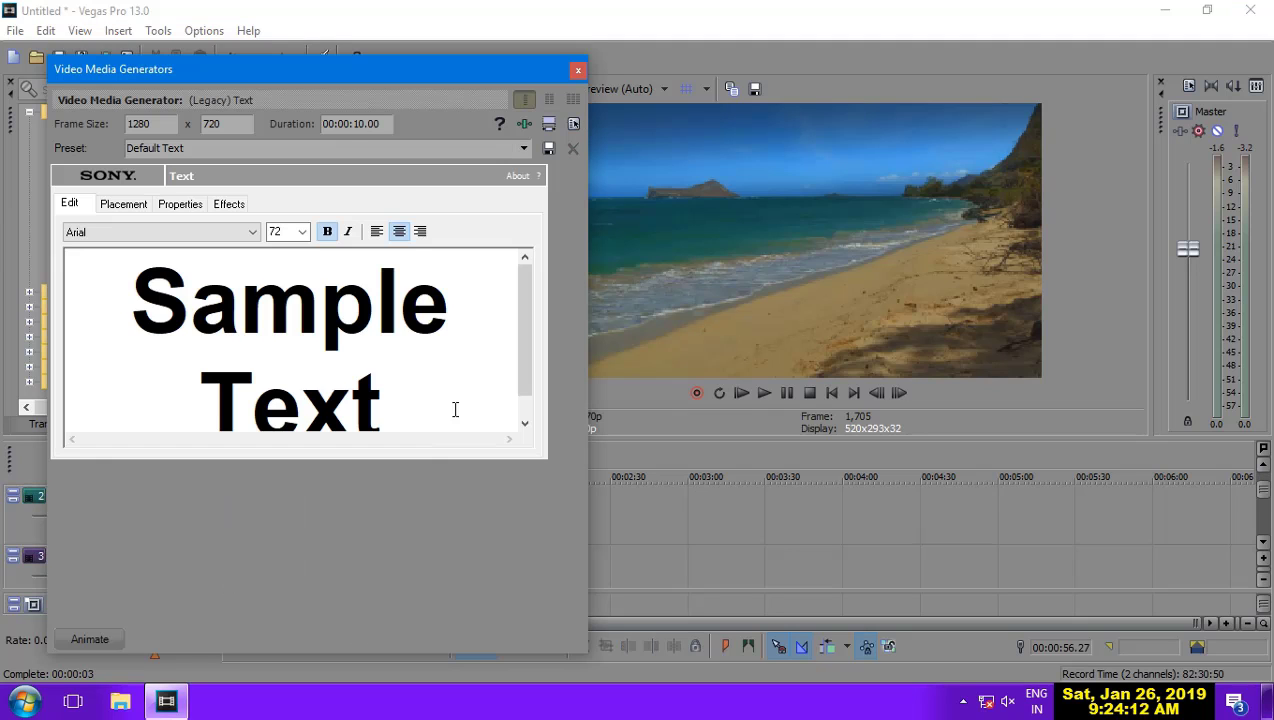
# Replace the sample text with the person's name and set its font size to 20.
pyautogui.moveTo(384, 408); pyautogui.dragTo(95, 200)
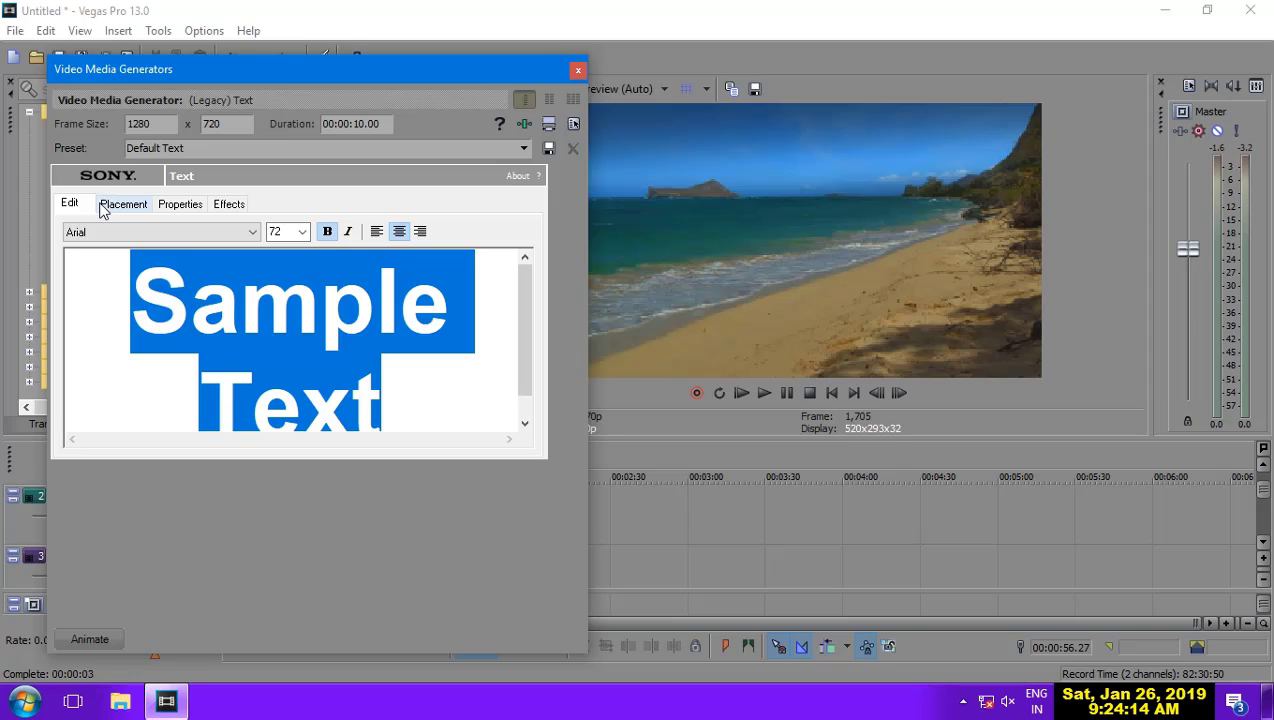
pyautogui.press('Delete')
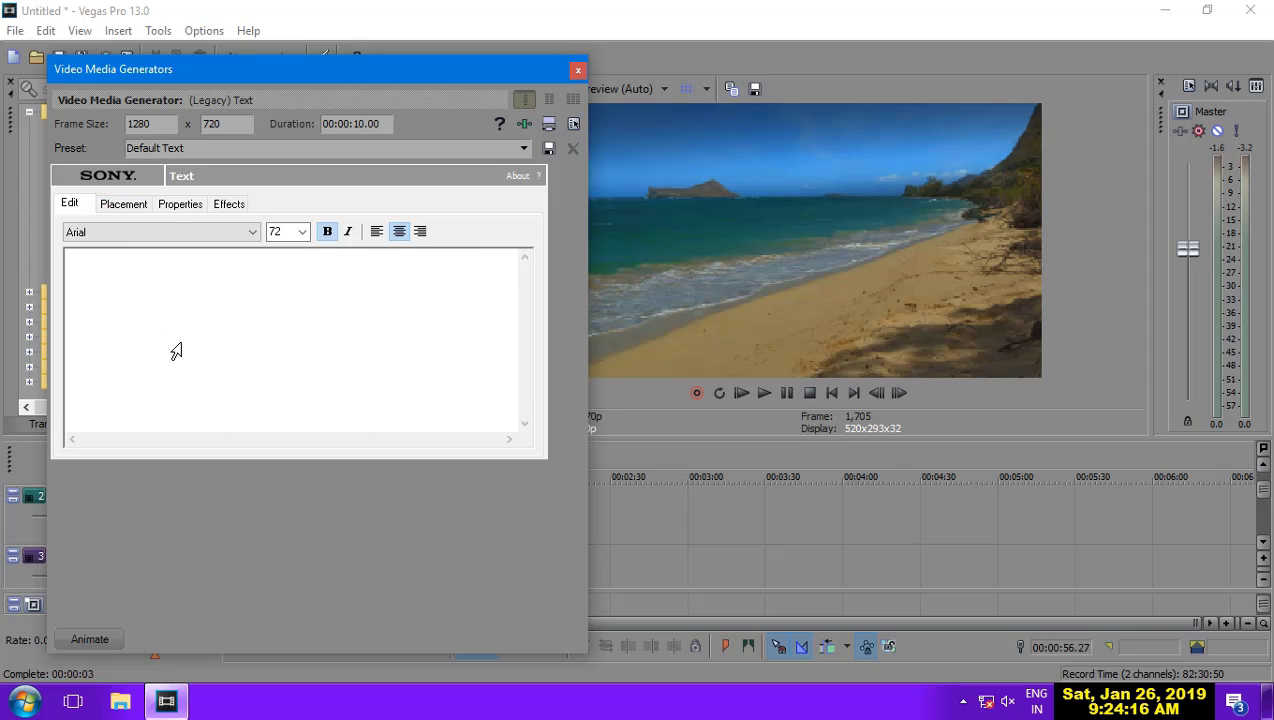
pyautogui.write('A')
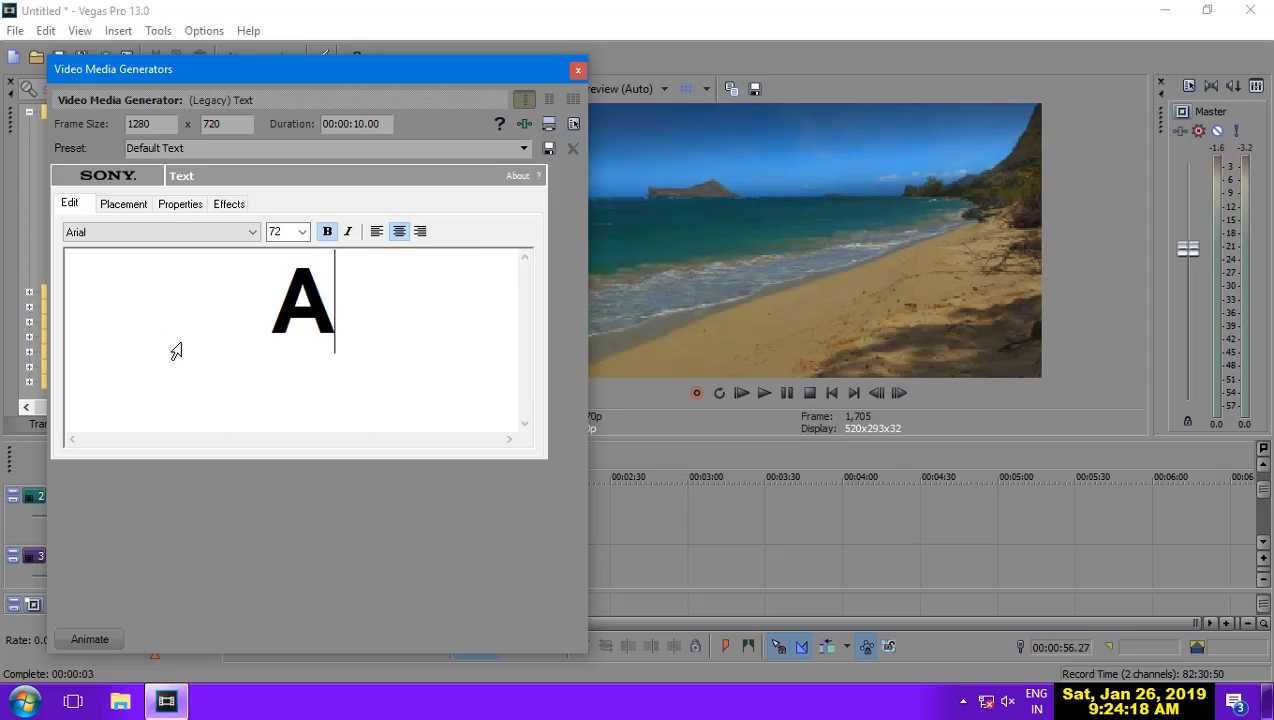
pyautogui.write('ntonyr')
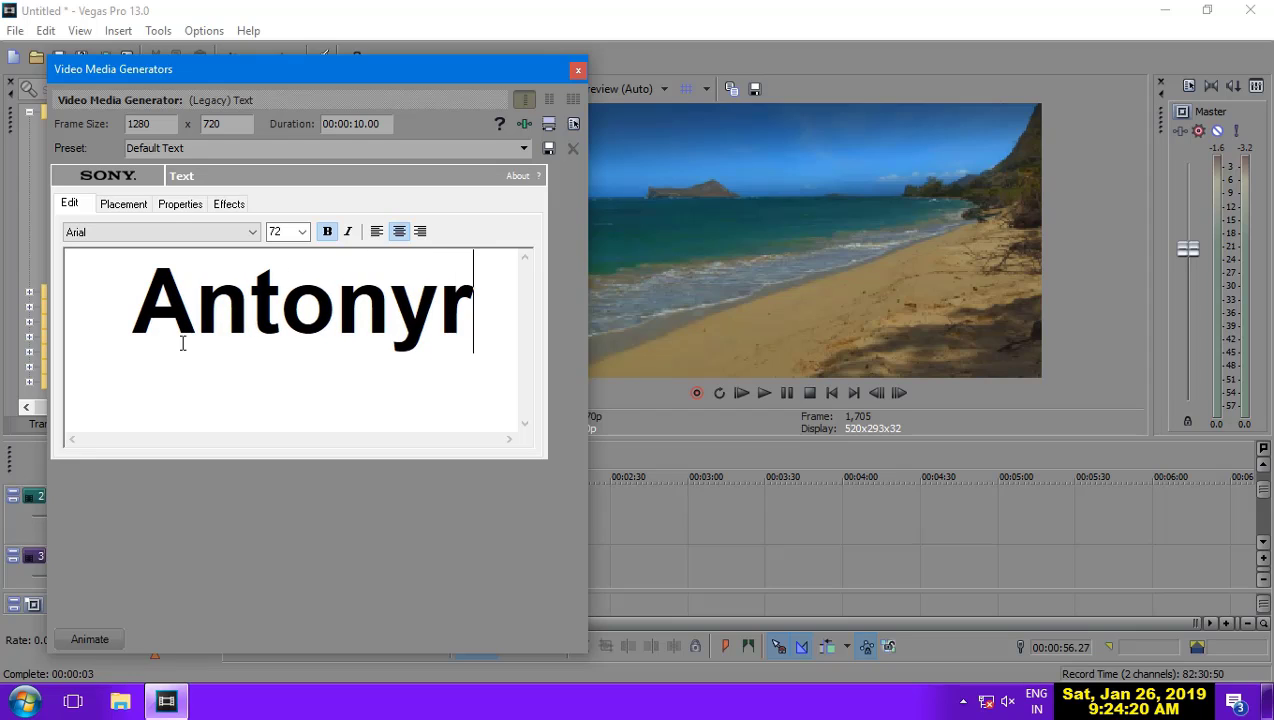
pyautogui.write('aj')
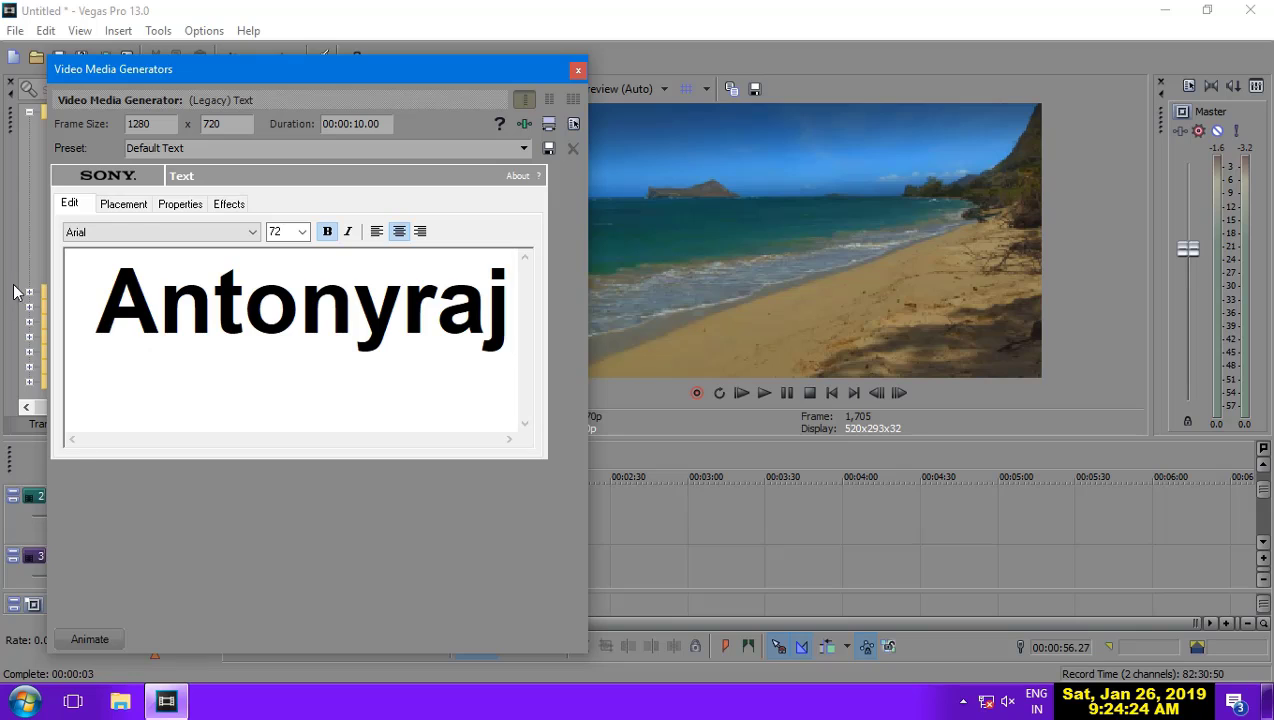
pyautogui.click(302, 232)
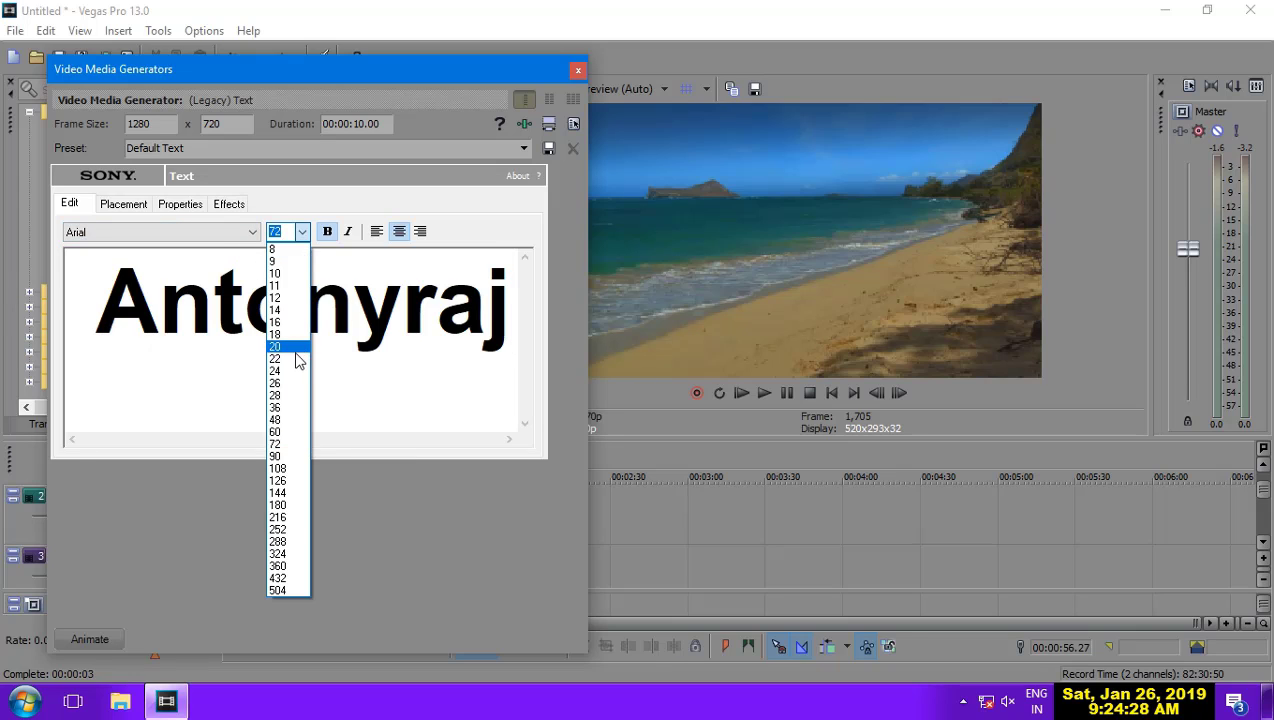
pyautogui.click(289, 346)
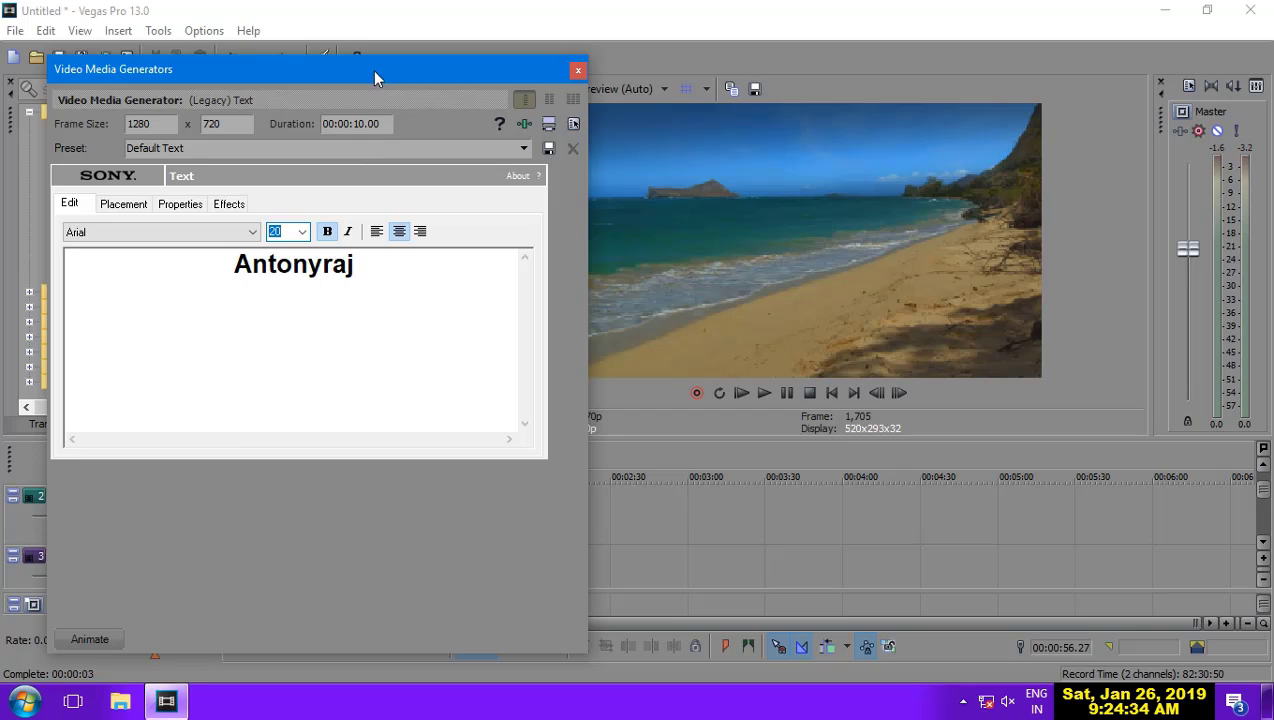
# Extend the text event to match the blue event's length and place the playhead about 10 seconds in.
pyautogui.moveTo(375, 77); pyautogui.dragTo(1017, 86)
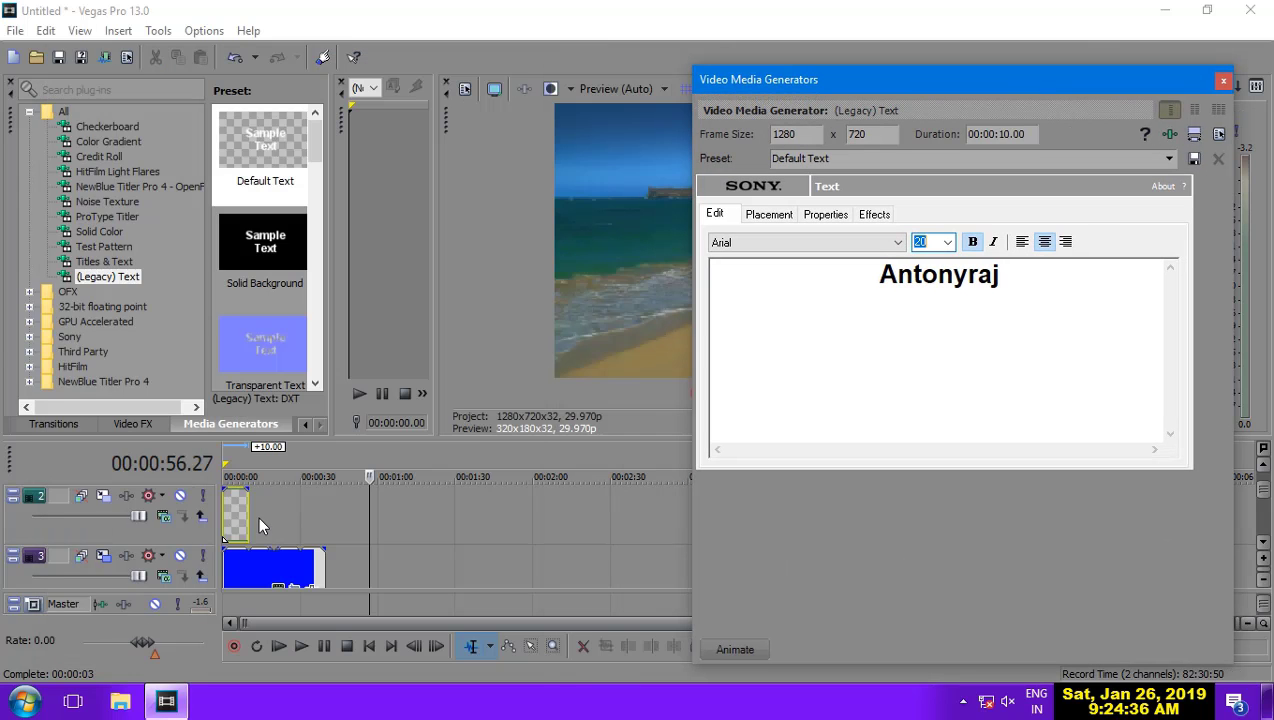
pyautogui.moveTo(248, 516); pyautogui.dragTo(318, 520)
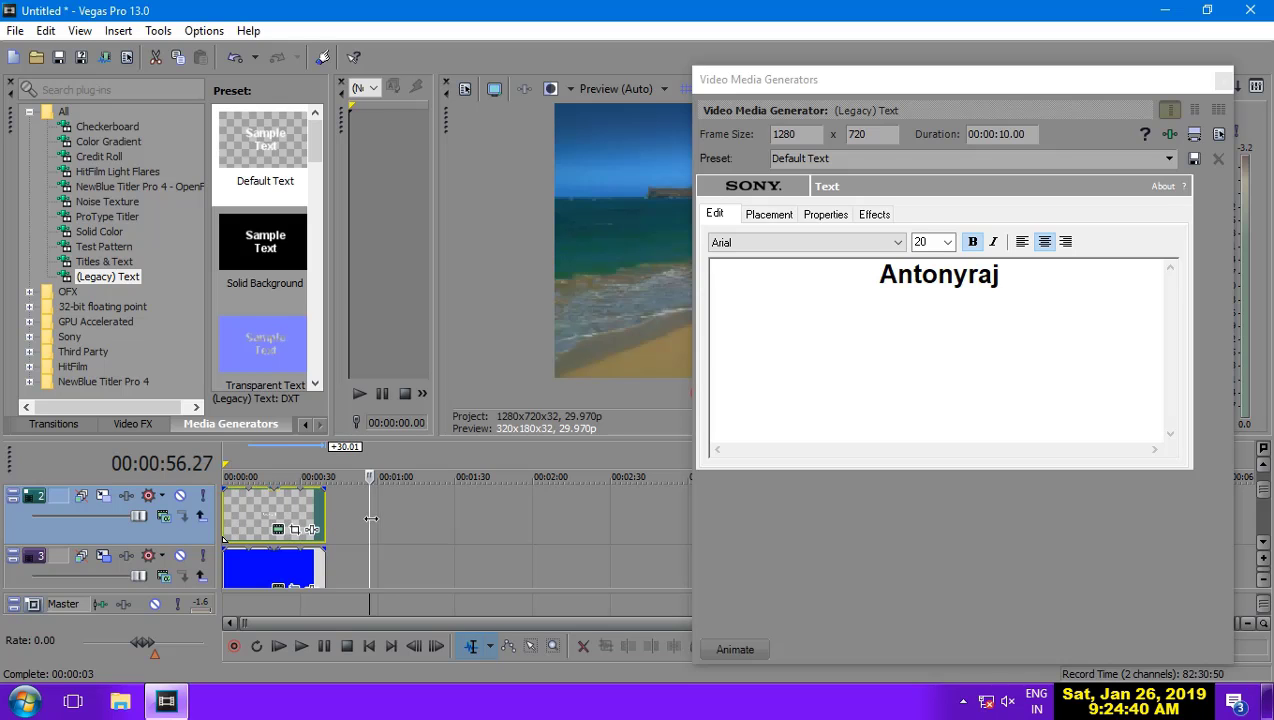
pyautogui.click(244, 508)
pyautogui.click(255, 508)
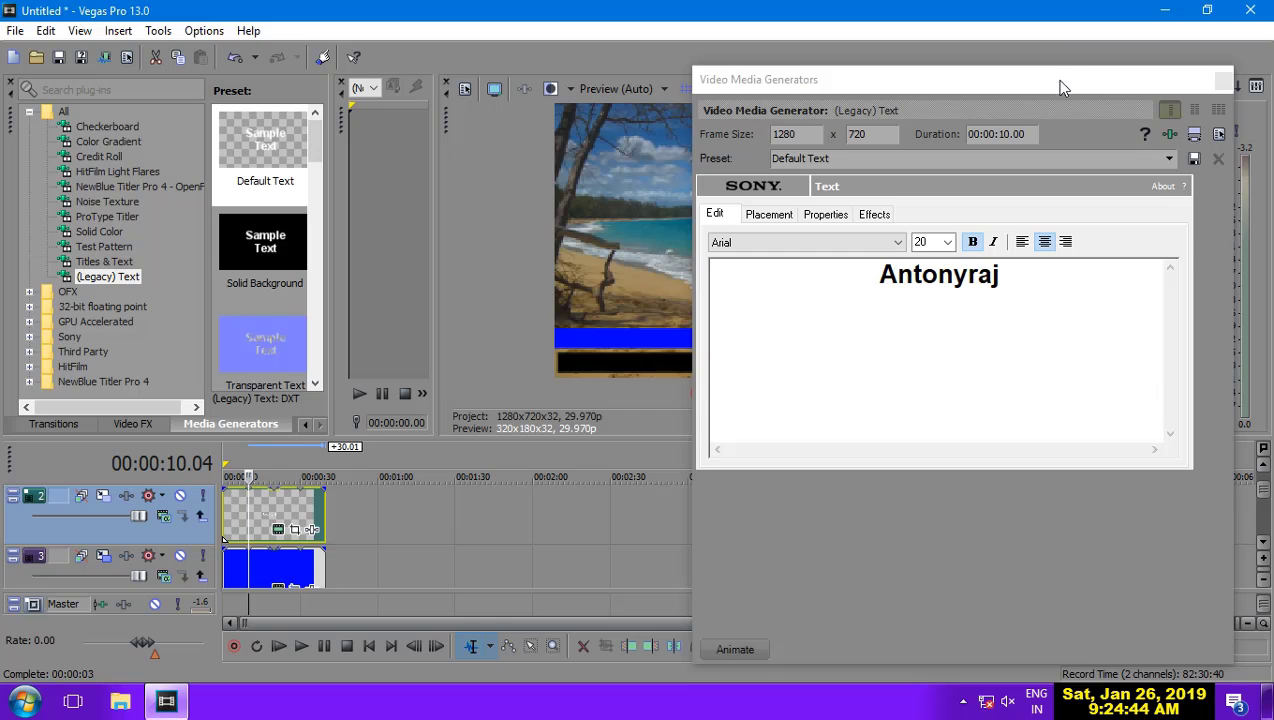
# Enable animation for the name text and place it at about X -1.100, Y 0.702 at the start, over the blue bar's left end.
pyautogui.moveTo(1061, 82); pyautogui.dragTo(362, 152)
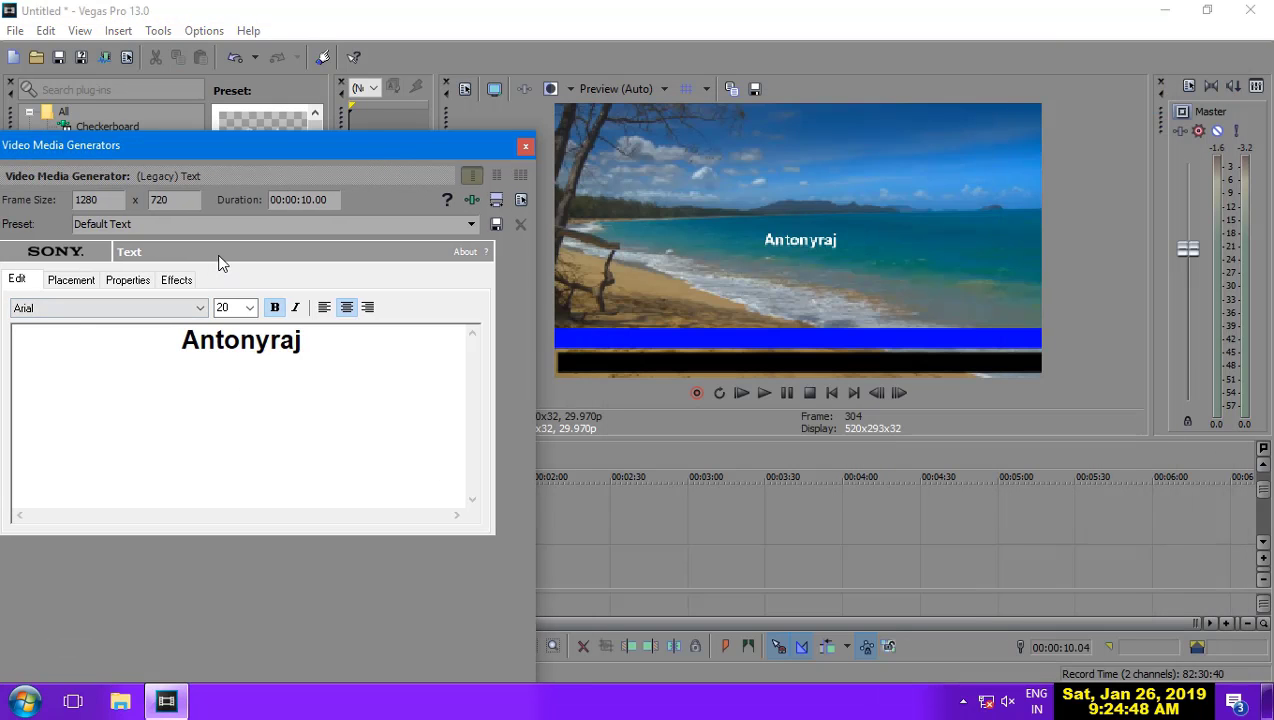
pyautogui.click(60, 284)
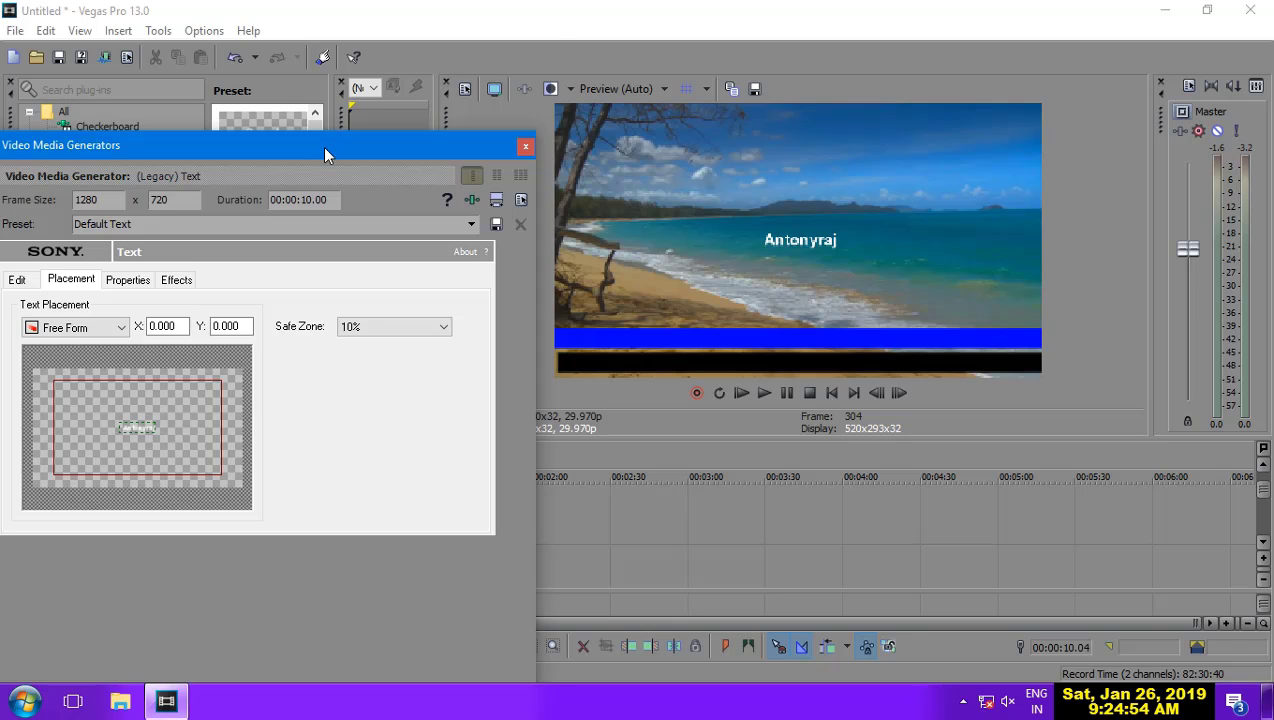
pyautogui.moveTo(322, 146); pyautogui.dragTo(333, 16)
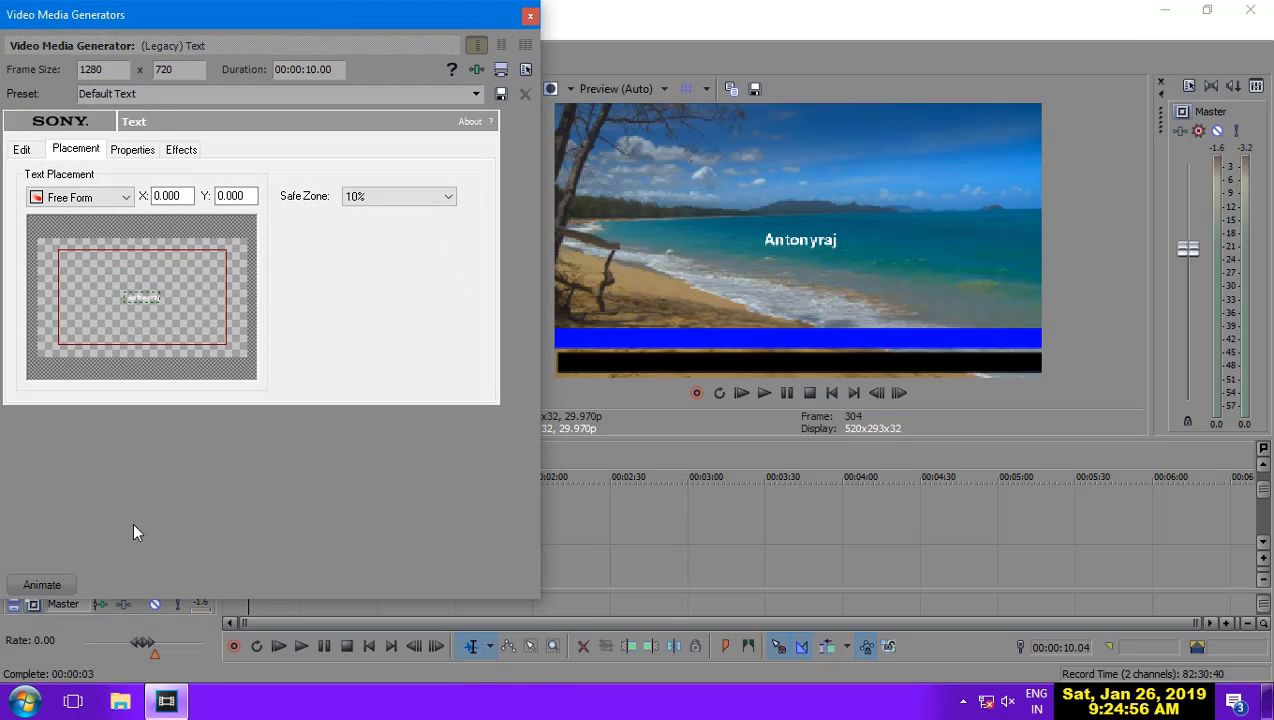
pyautogui.click(51, 584)
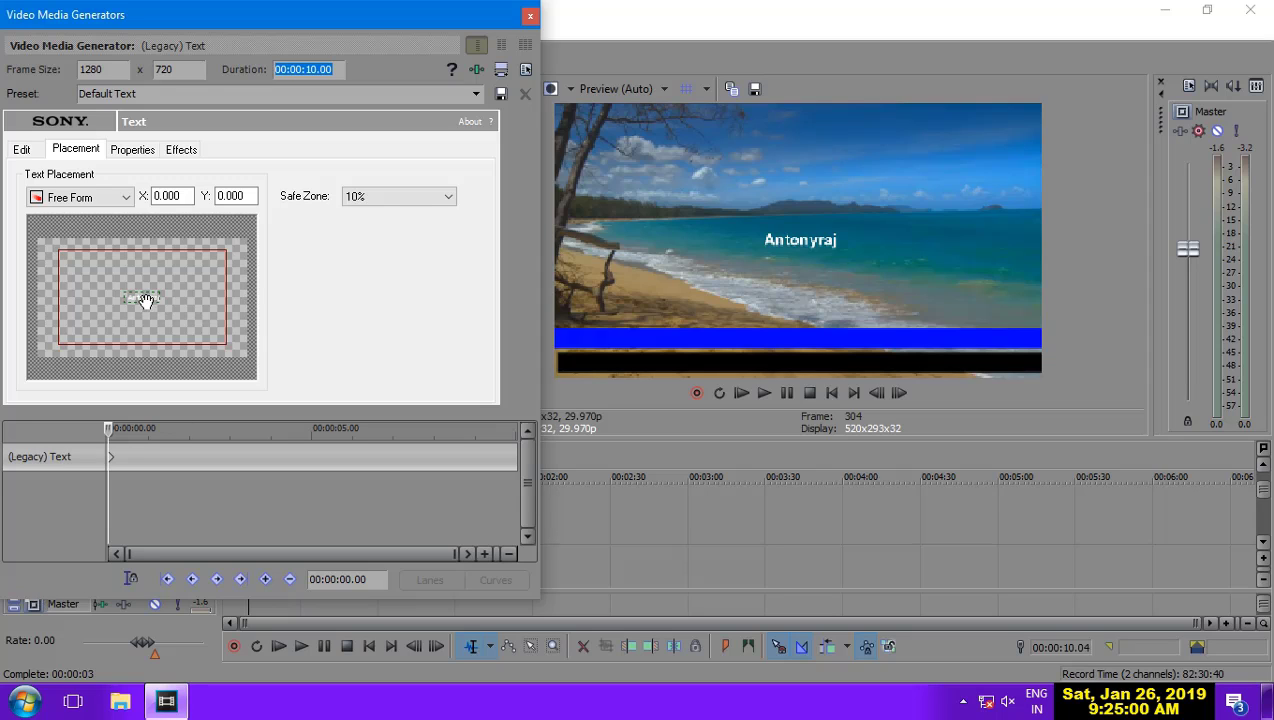
pyautogui.moveTo(145, 300); pyautogui.dragTo(30, 343)
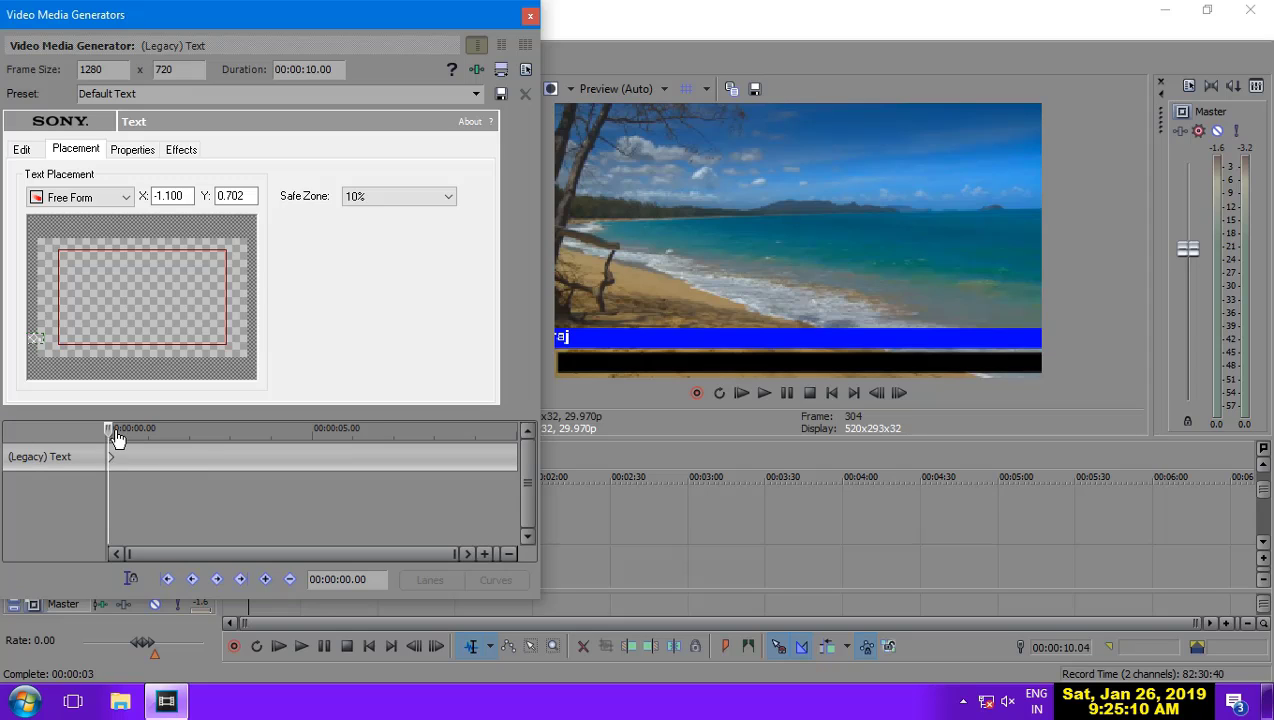
# Add an end keyframe at 10 seconds that moves the name beyond the right edge, to about X 1.322, Y 0.781.
pyautogui.moveTo(112, 433); pyautogui.dragTo(158, 434)
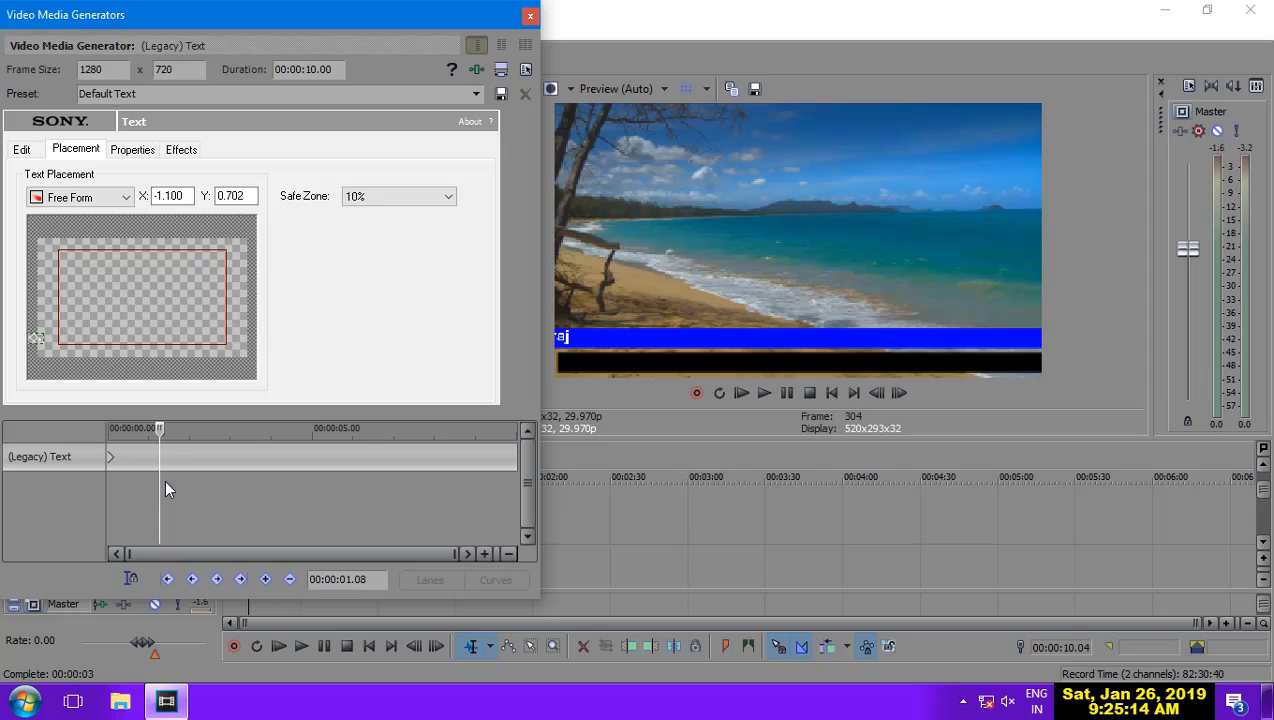
pyautogui.moveTo(157, 437); pyautogui.dragTo(541, 443)
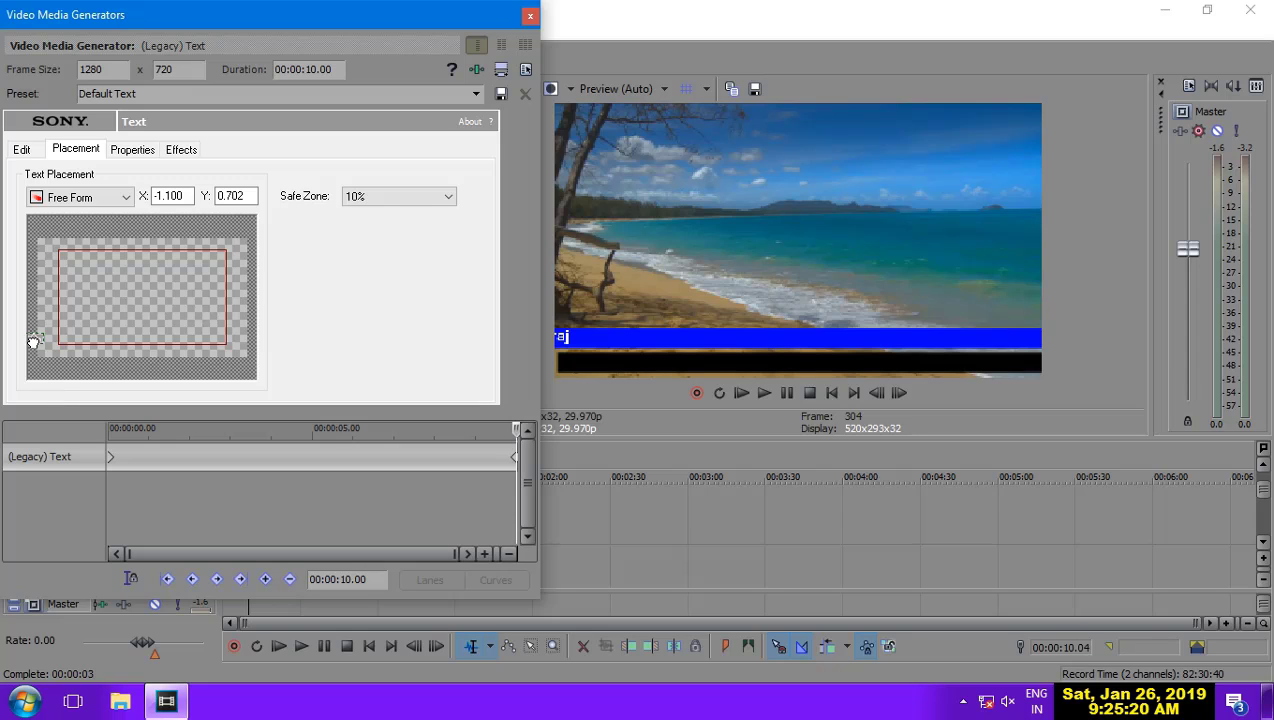
pyautogui.moveTo(33, 342); pyautogui.dragTo(287, 352)
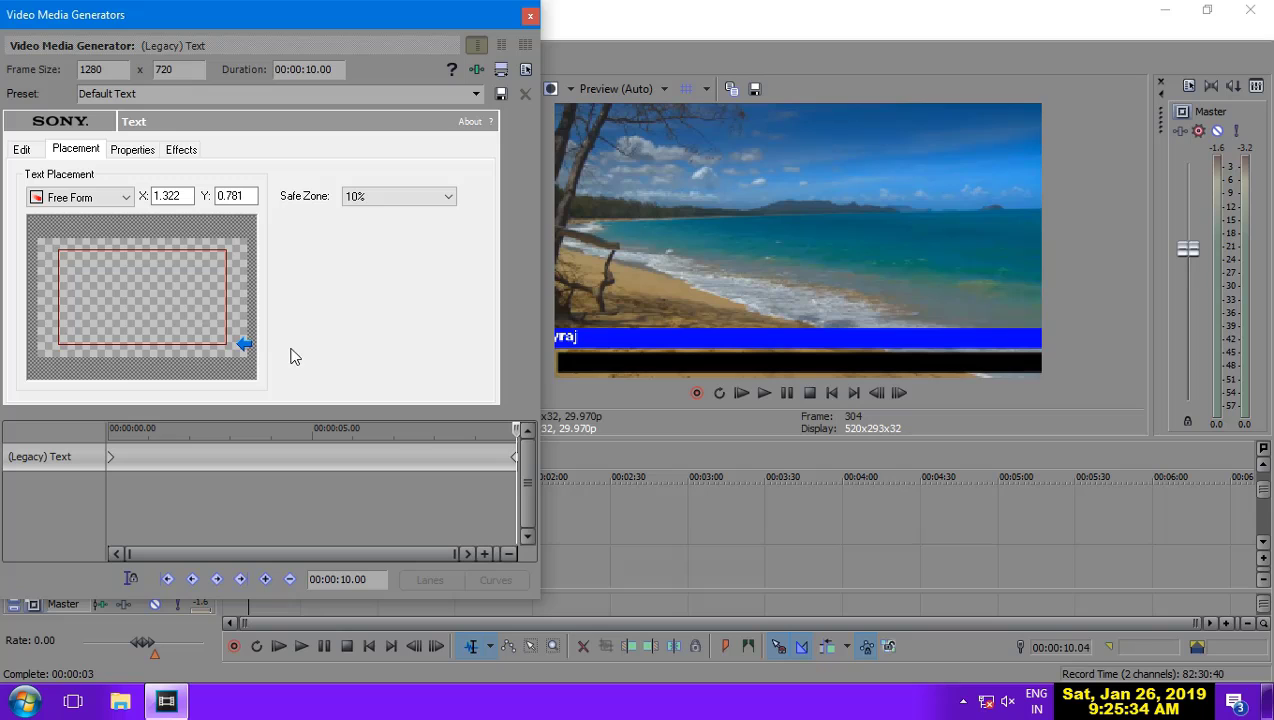
pyautogui.click(531, 18)
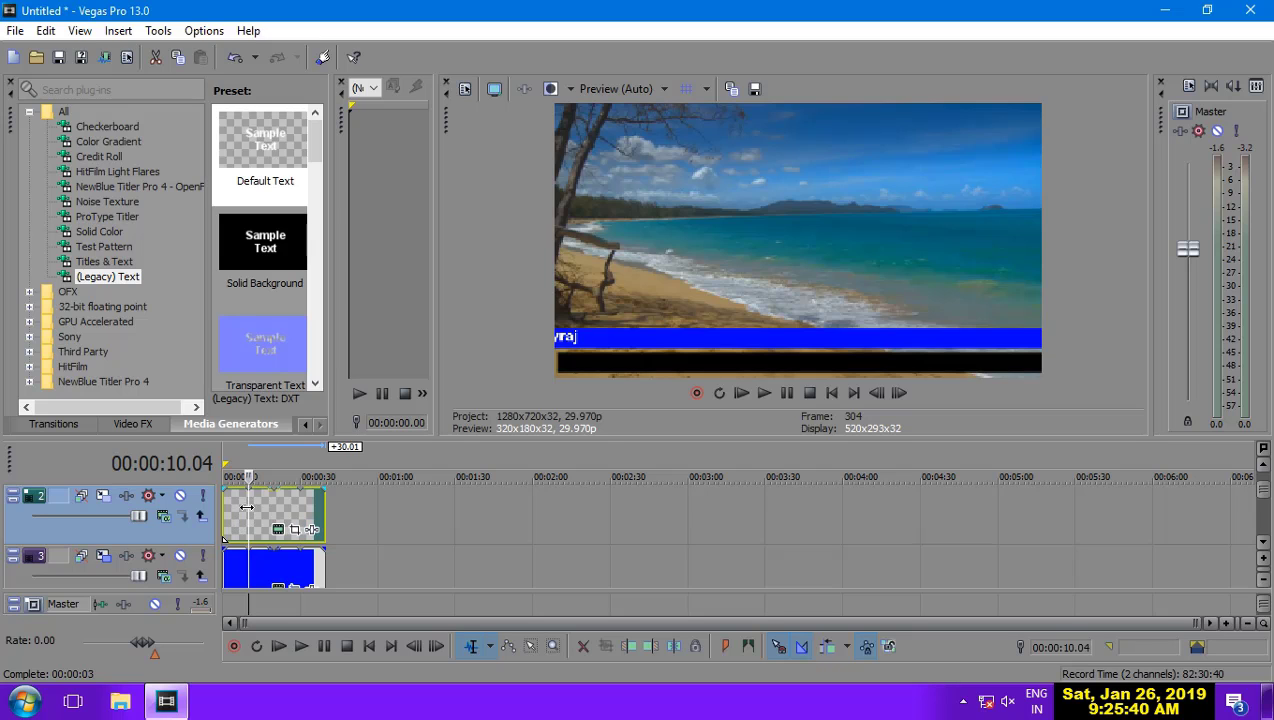
# Play the timeline from about 6 seconds to check the name's movement and review the text's starting placement.
pyautogui.click(240, 511)
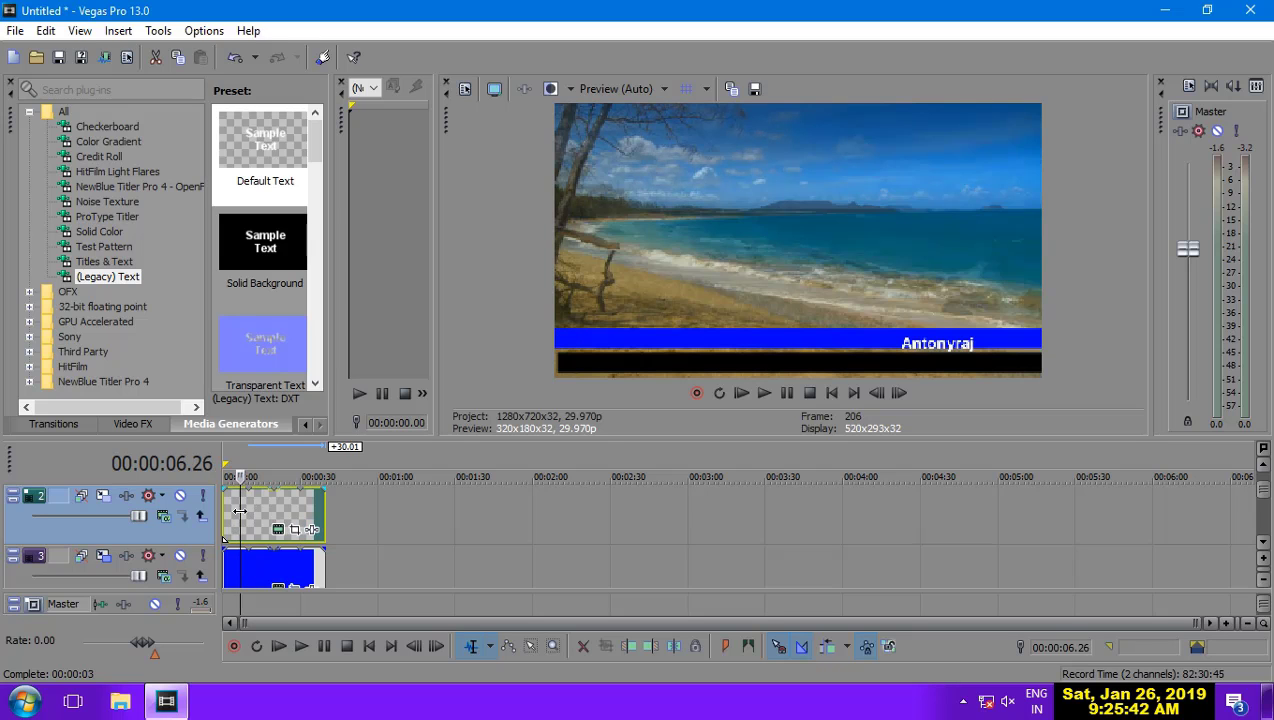
pyautogui.press('space')
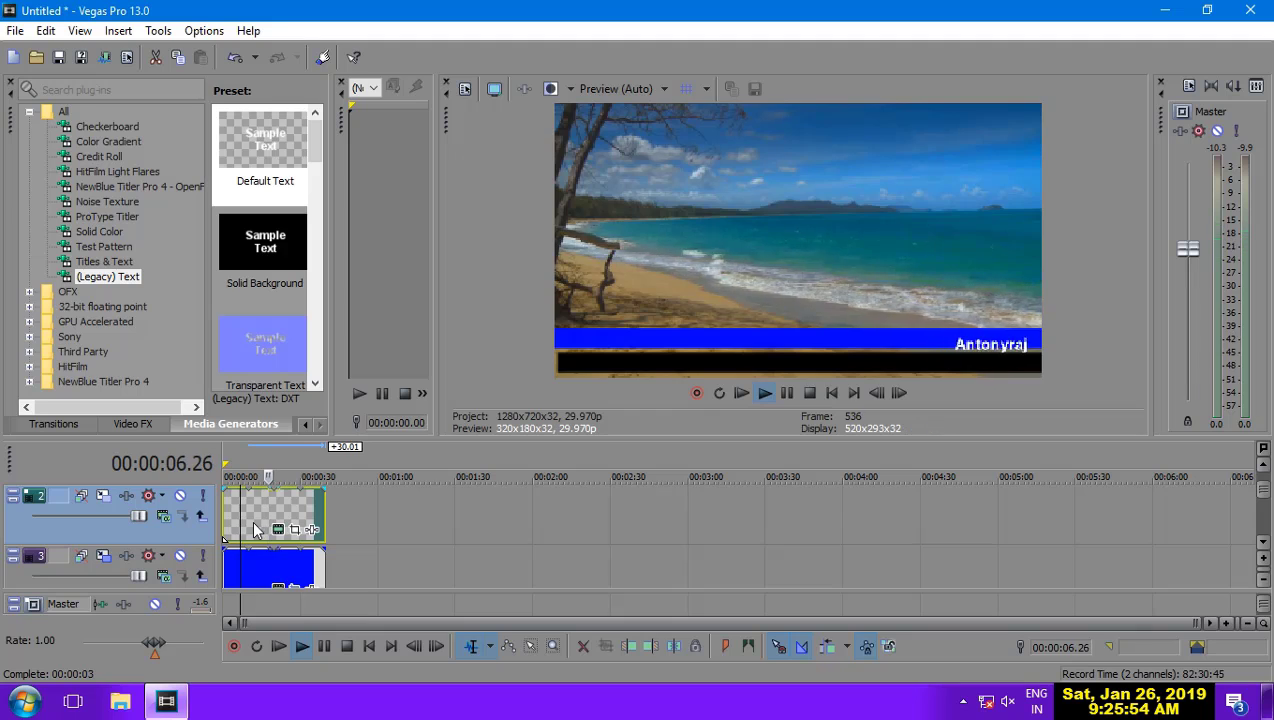
pyautogui.press('space')
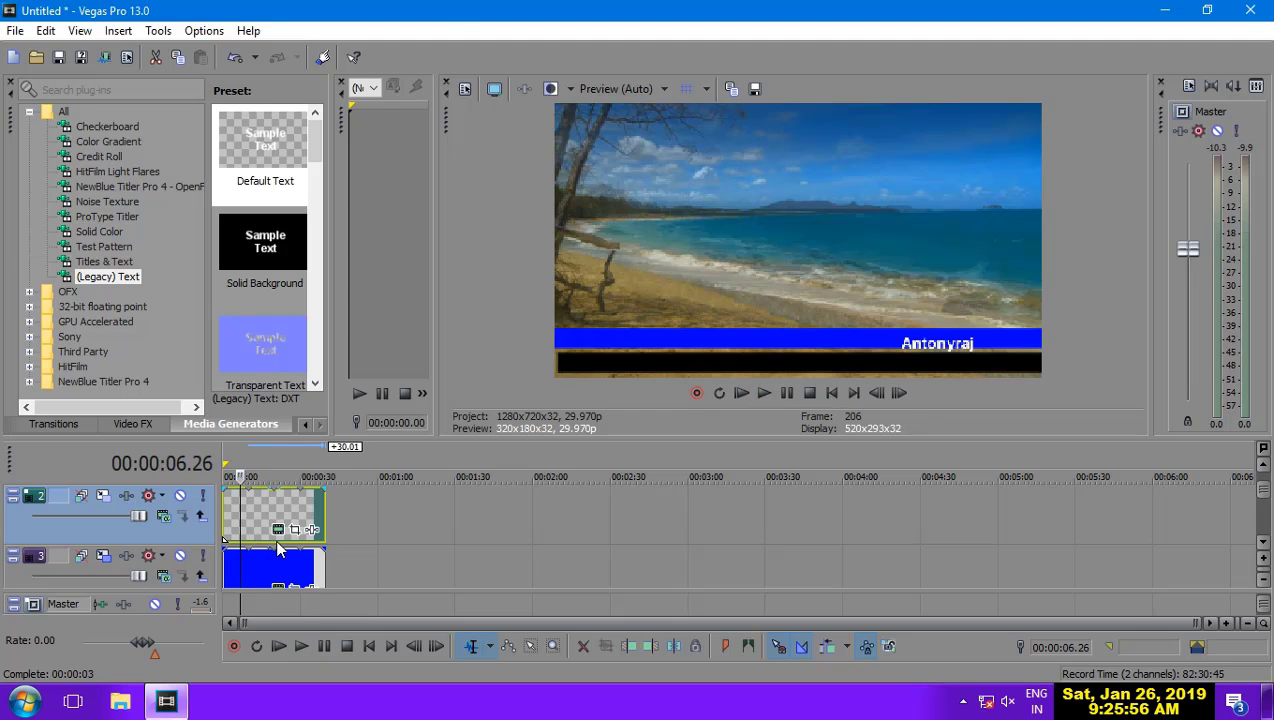
pyautogui.click(278, 528)
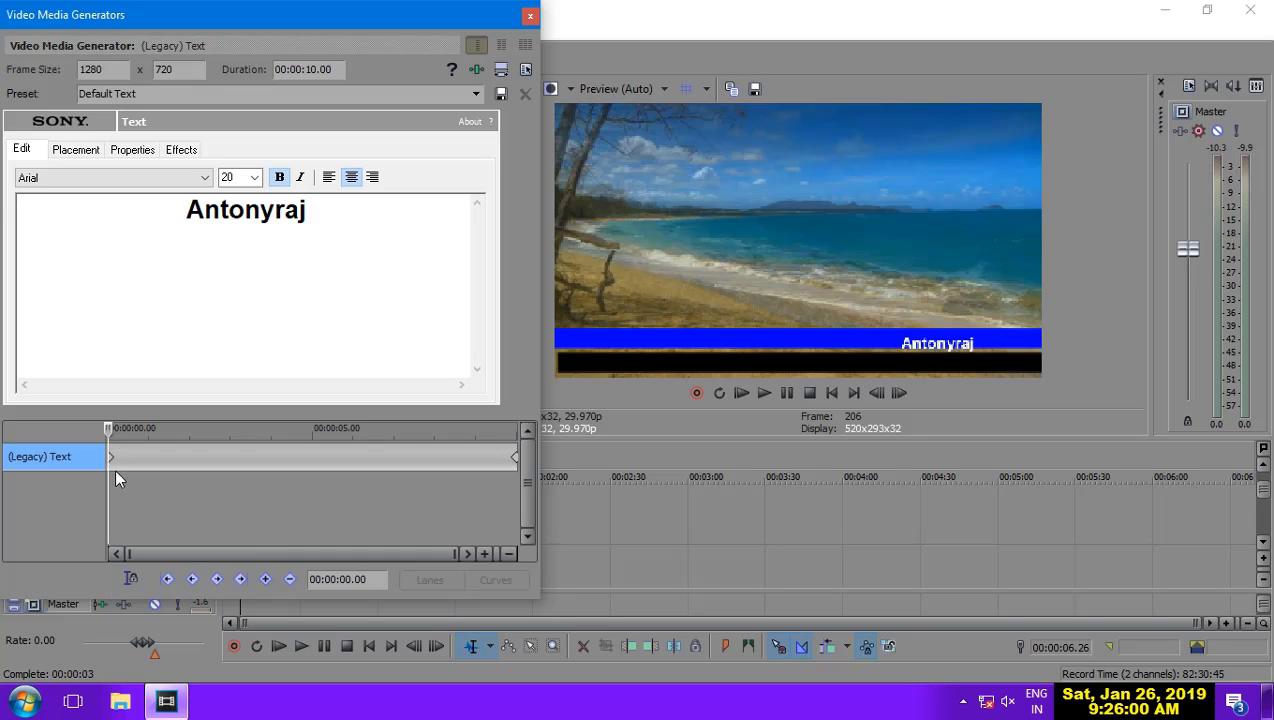
pyautogui.click(91, 152)
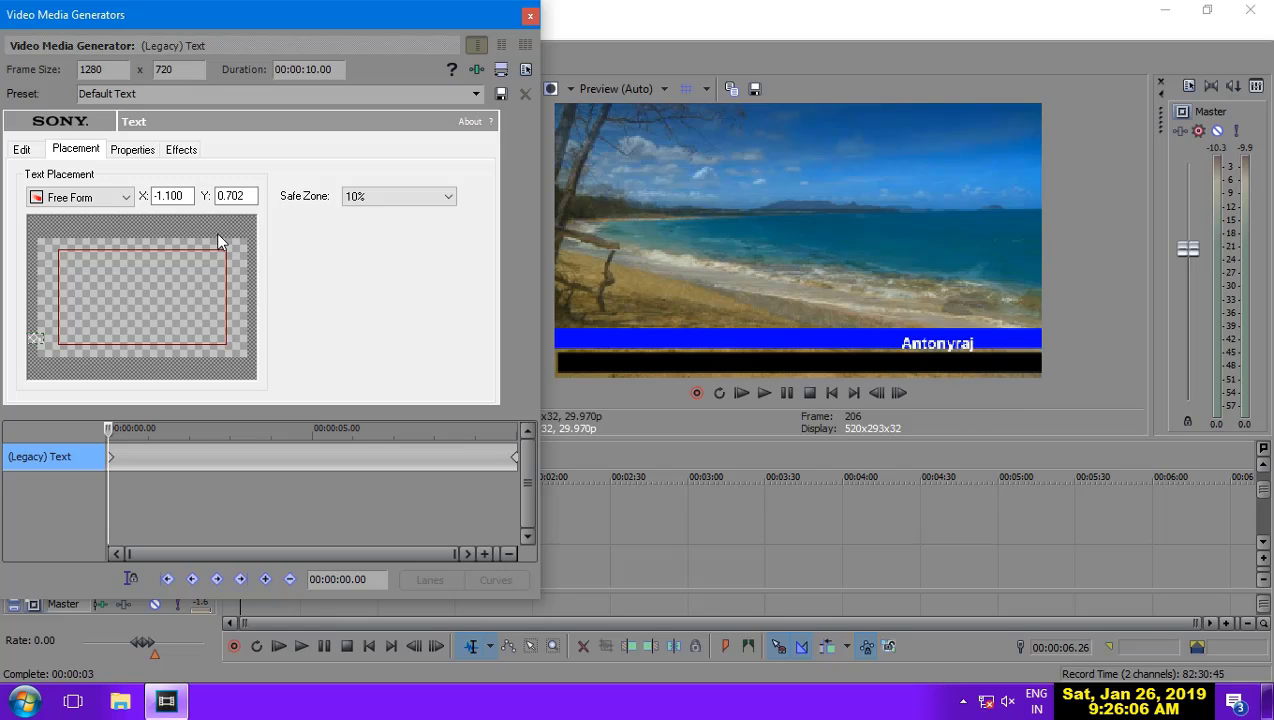
pyautogui.click(531, 16)
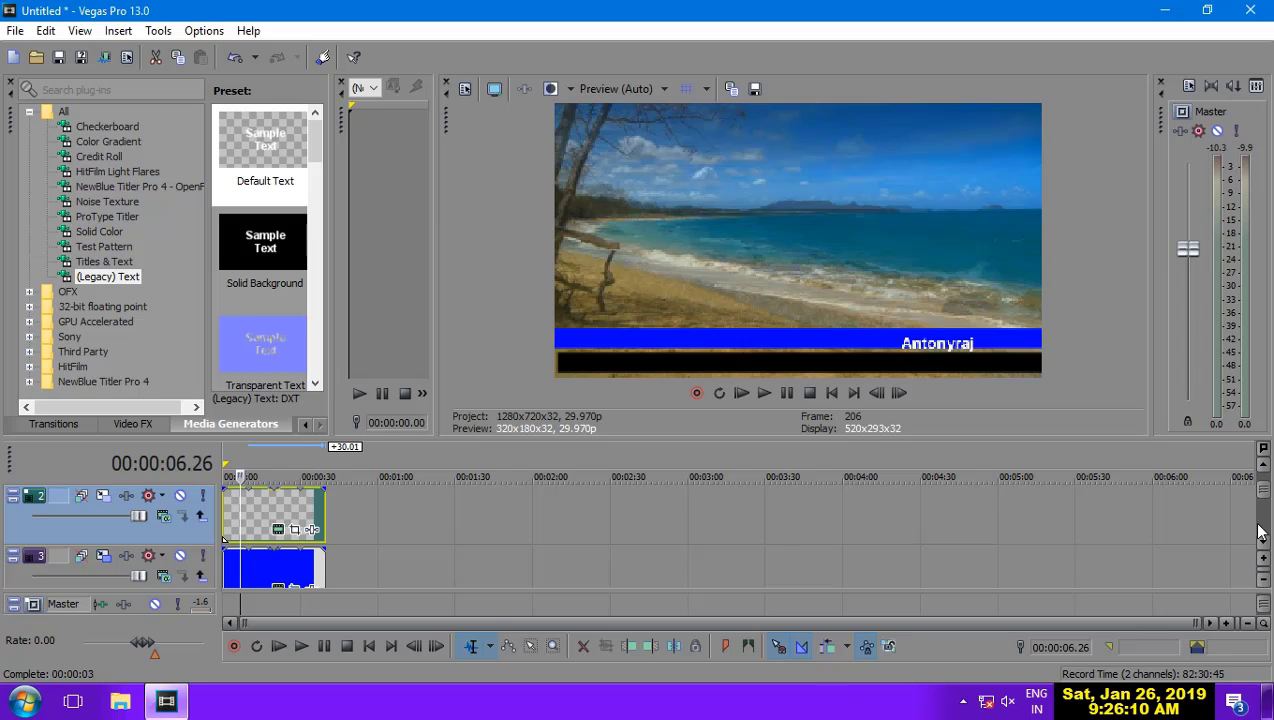
# Add a (Legacy) Text event with the Default Text preset at the start of track 1 and change its text to "sdsddds".
pyautogui.click(1265, 465)
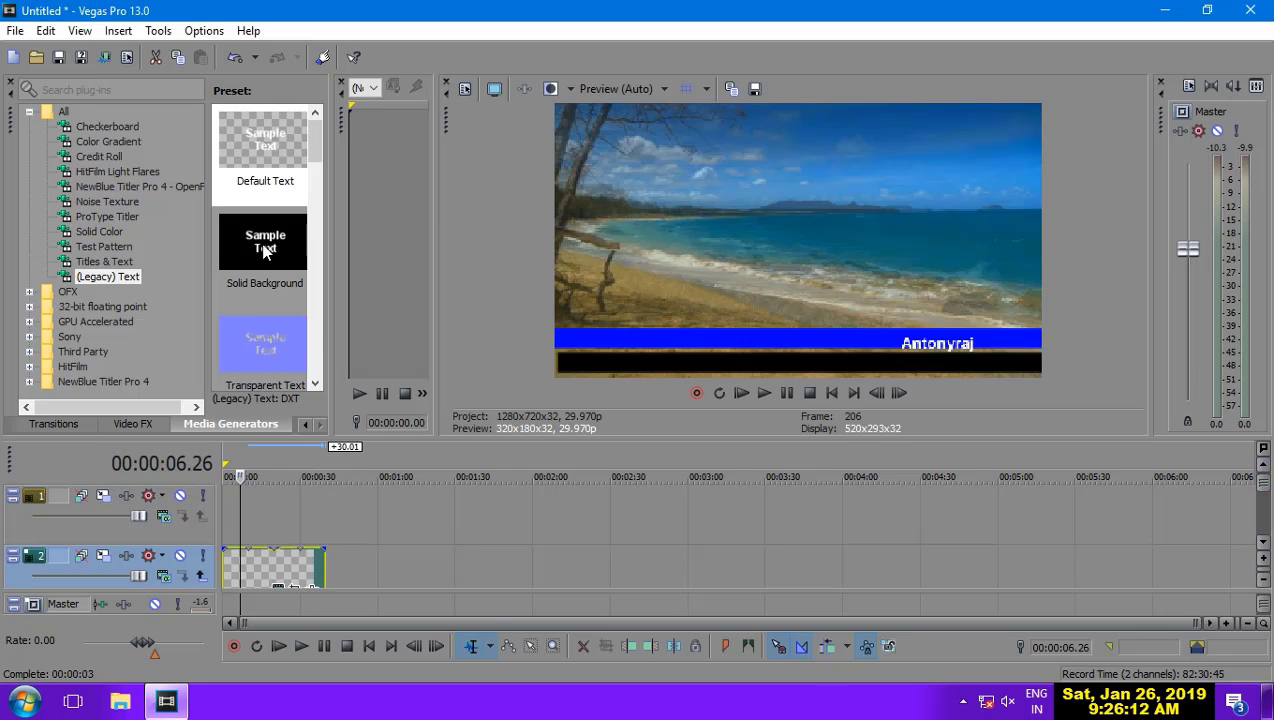
pyautogui.moveTo(252, 136); pyautogui.dragTo(233, 523)
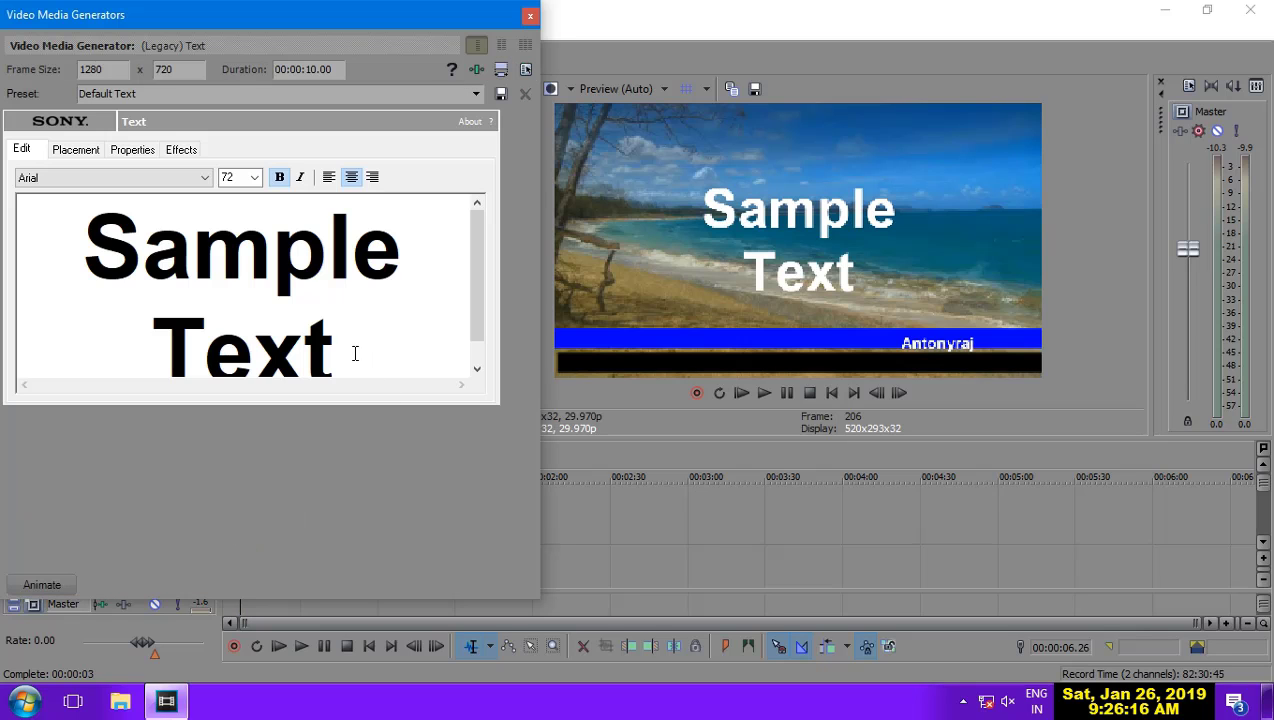
pyautogui.moveTo(349, 349); pyautogui.dragTo(144, 166)
pyautogui.press('Delete')
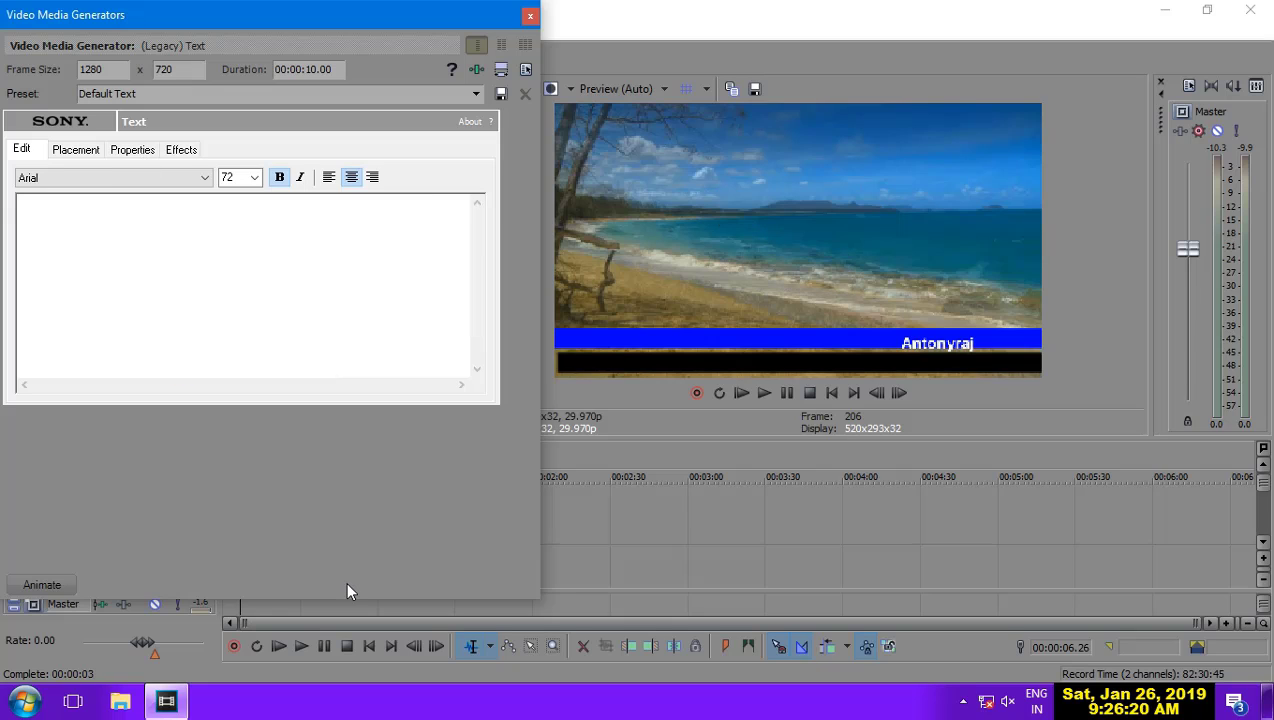
pyautogui.write('s')
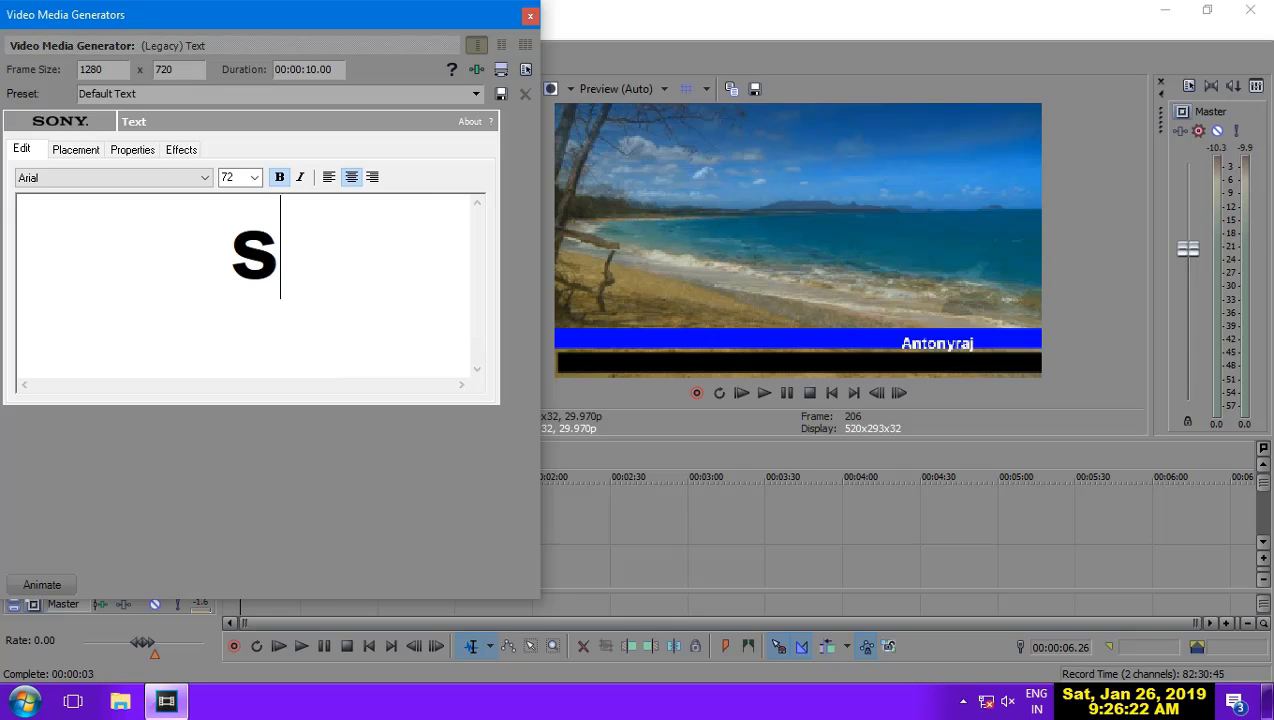
pyautogui.write('dsddds')
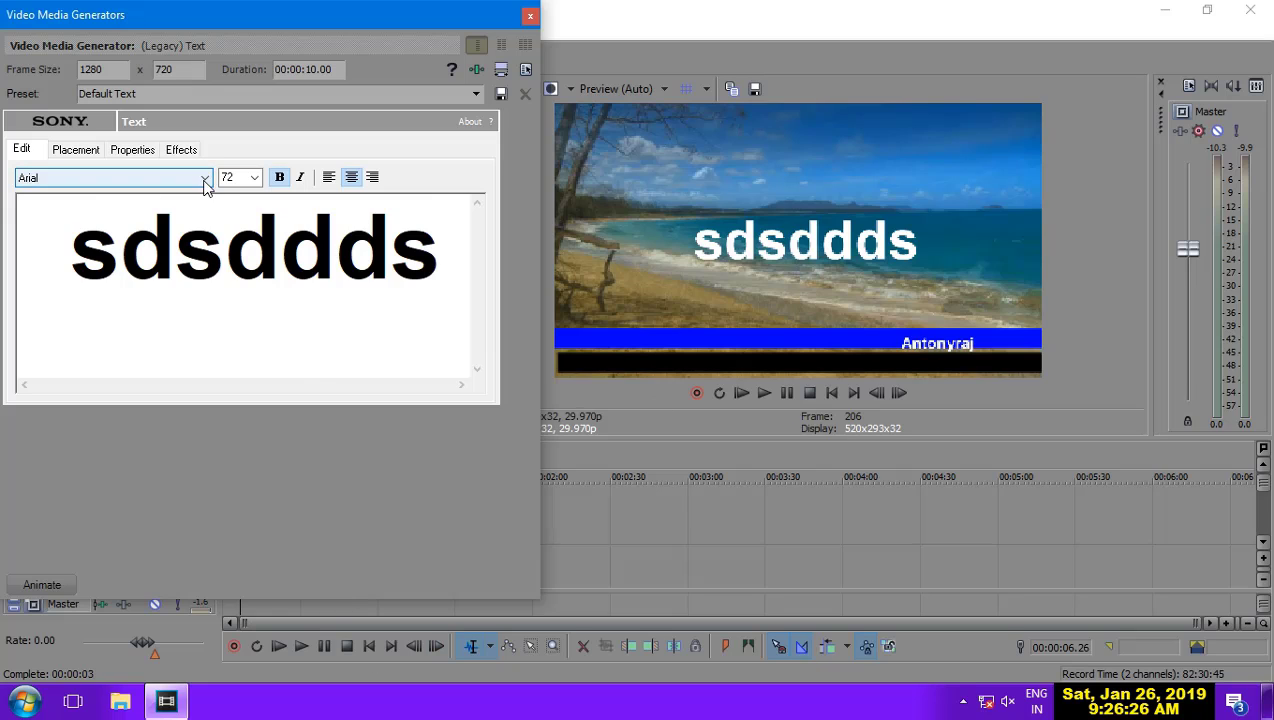
# Set the font size of the "sdsddds" text to 20.
pyautogui.doubleClick(270, 270)
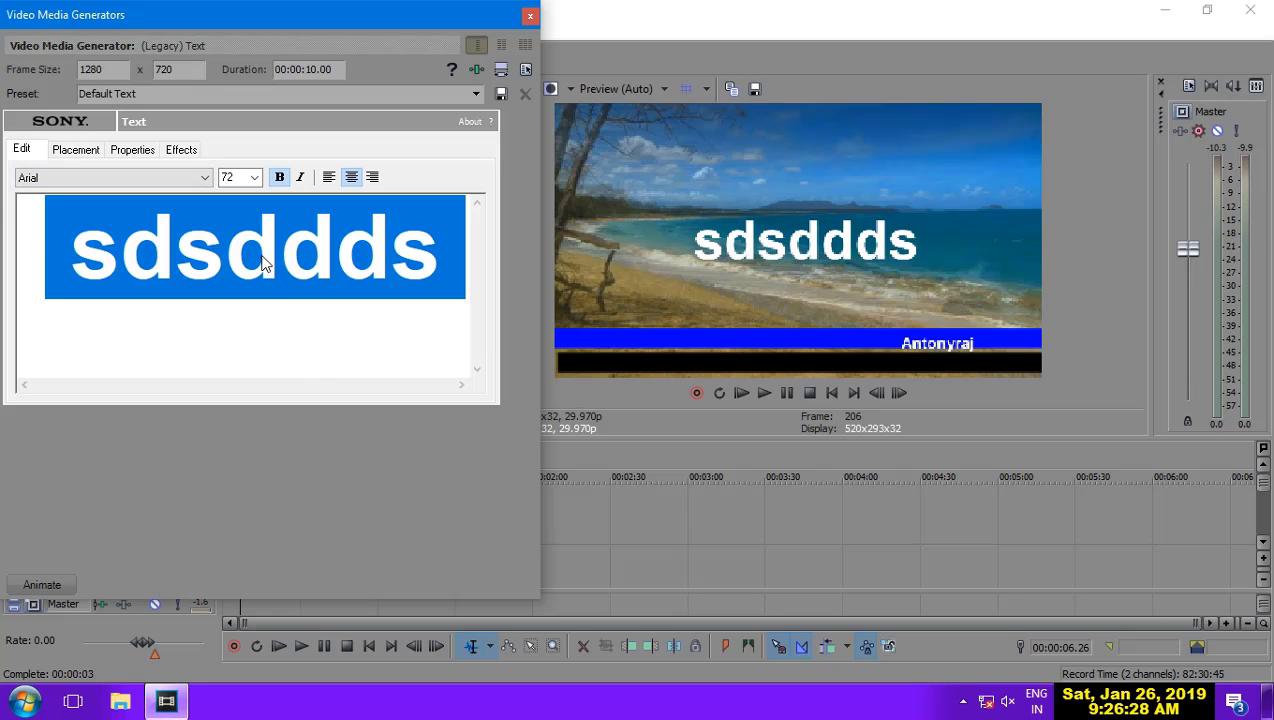
pyautogui.click(206, 178)
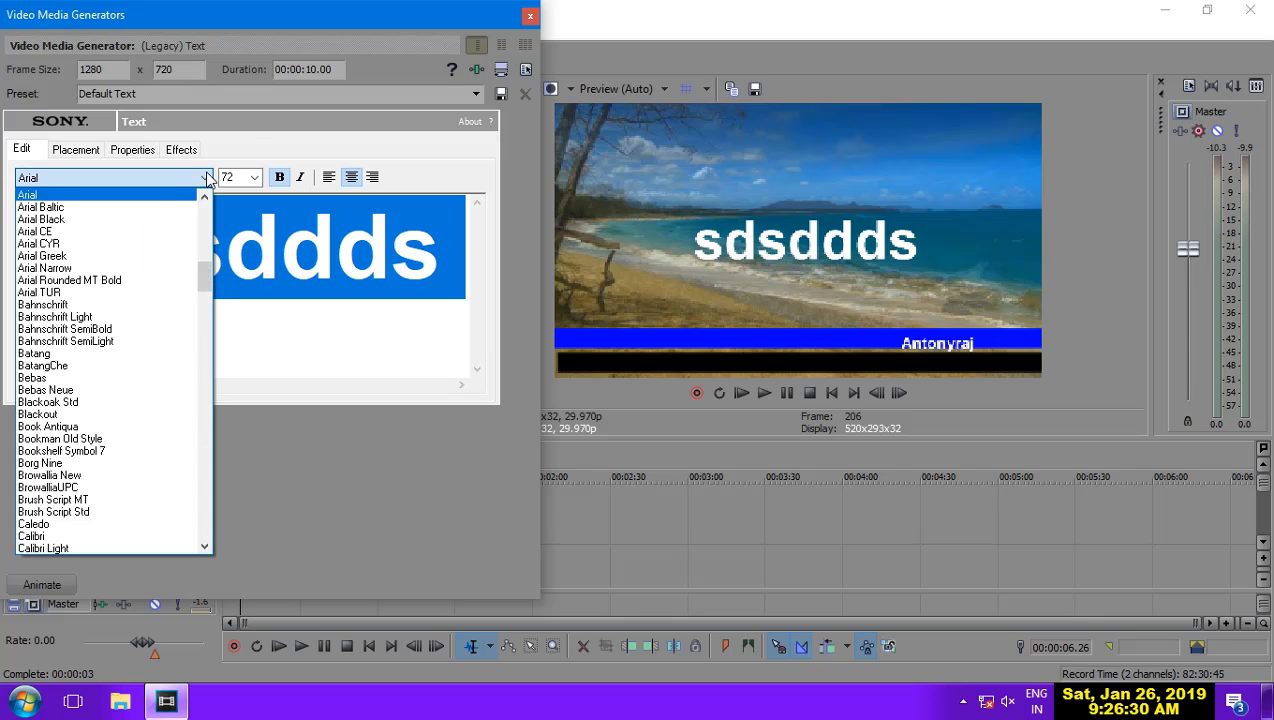
pyautogui.click(241, 184)
pyautogui.click(255, 178)
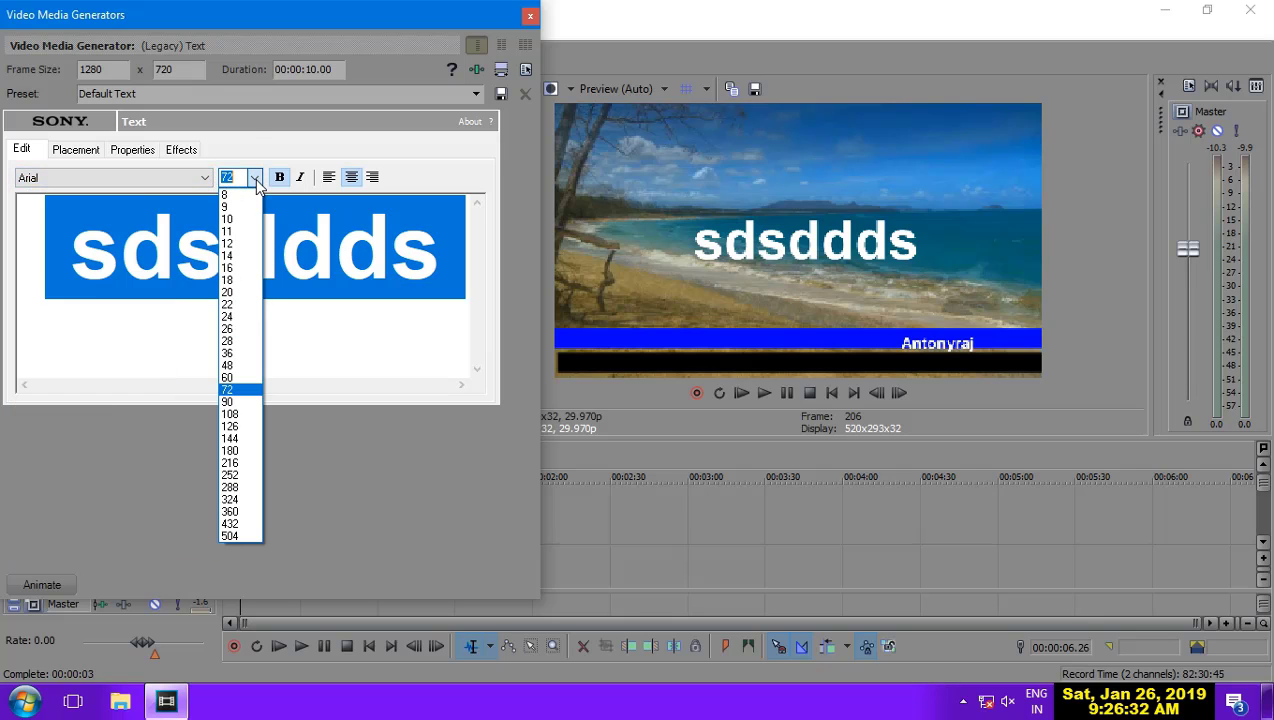
pyautogui.click(230, 293)
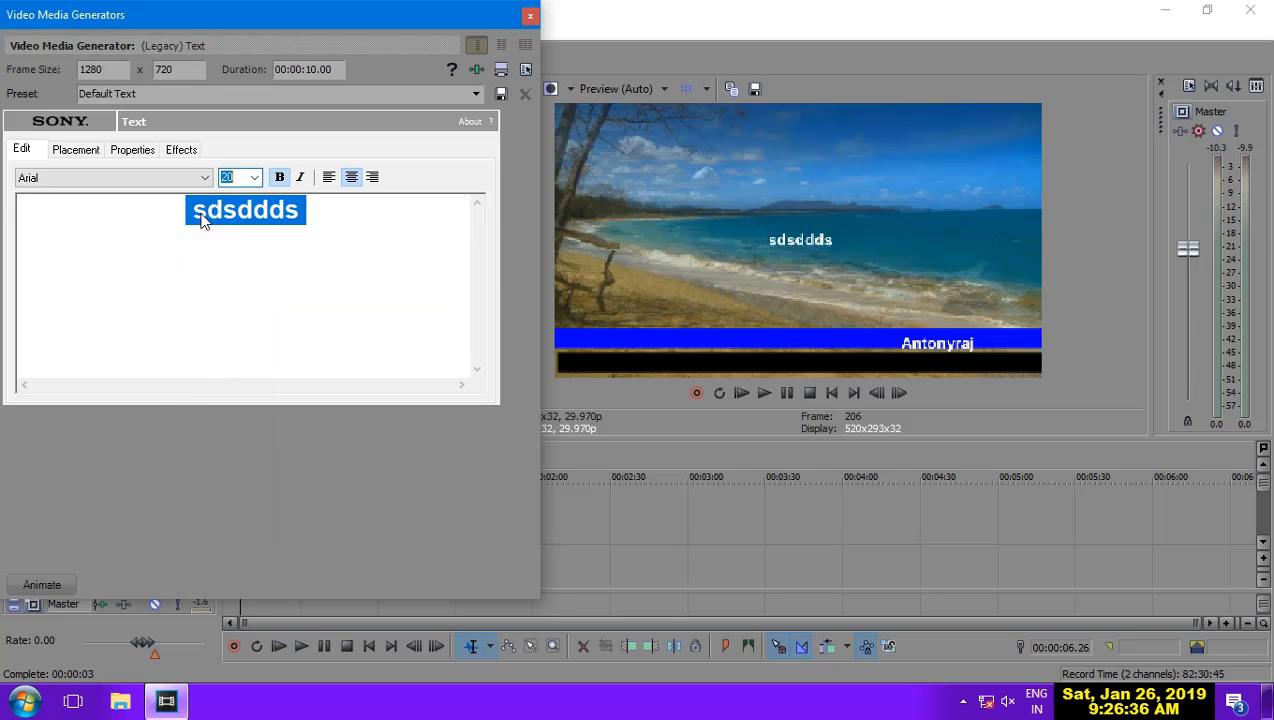
# Animate the "sdsddds" text along the black bar from about X 1.020, Y 0.907 at the start to X -1.313, Y 0.923 at 10 seconds.
pyautogui.click(88, 155)
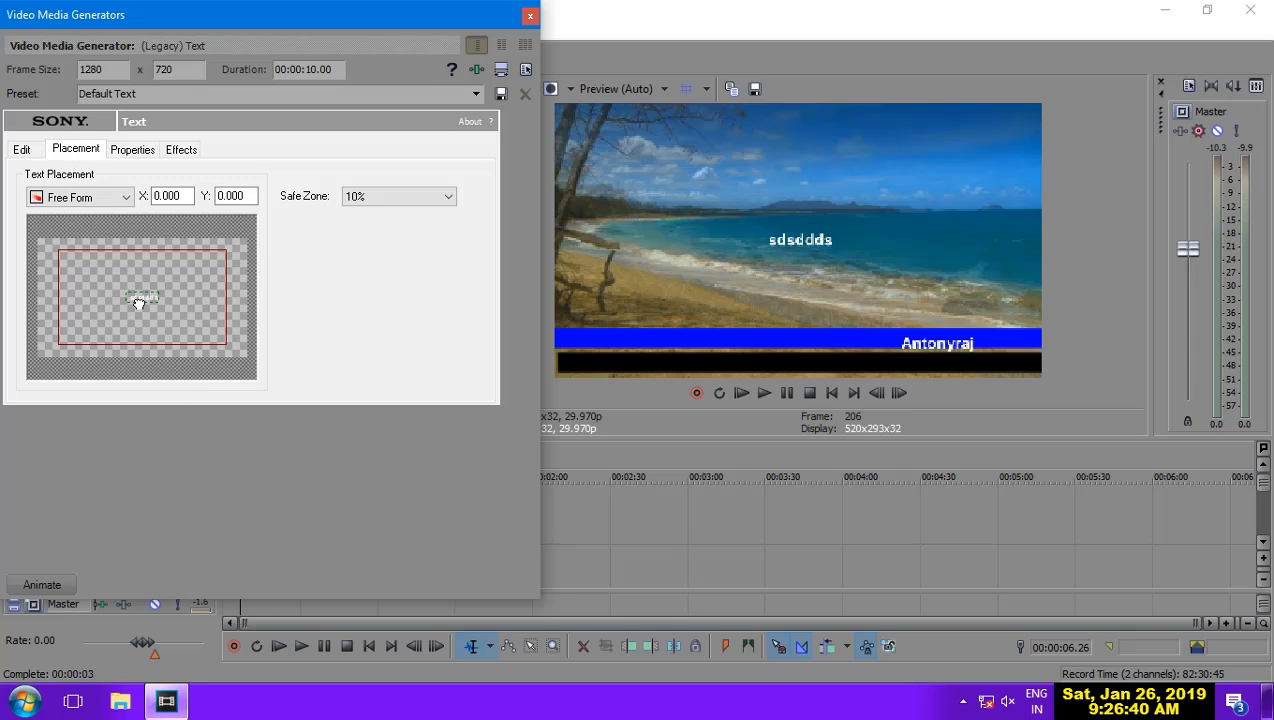
pyautogui.moveTo(139, 303); pyautogui.dragTo(246, 358)
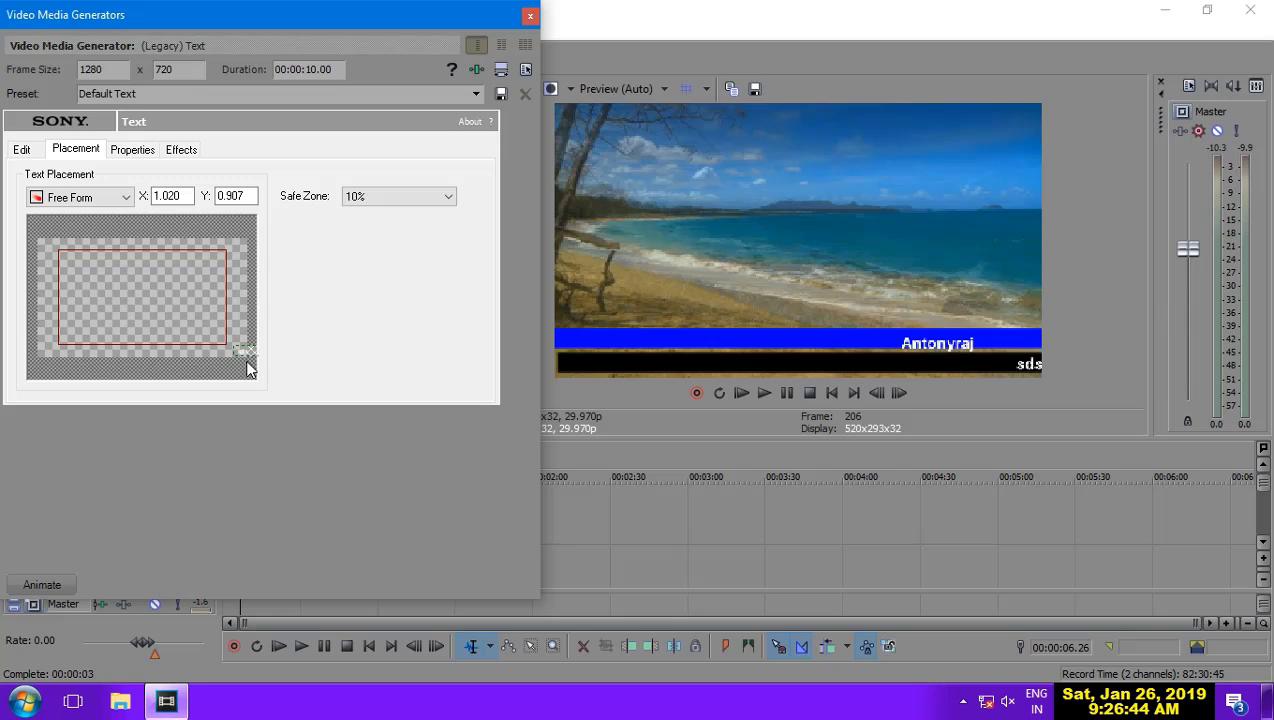
pyautogui.click(44, 581)
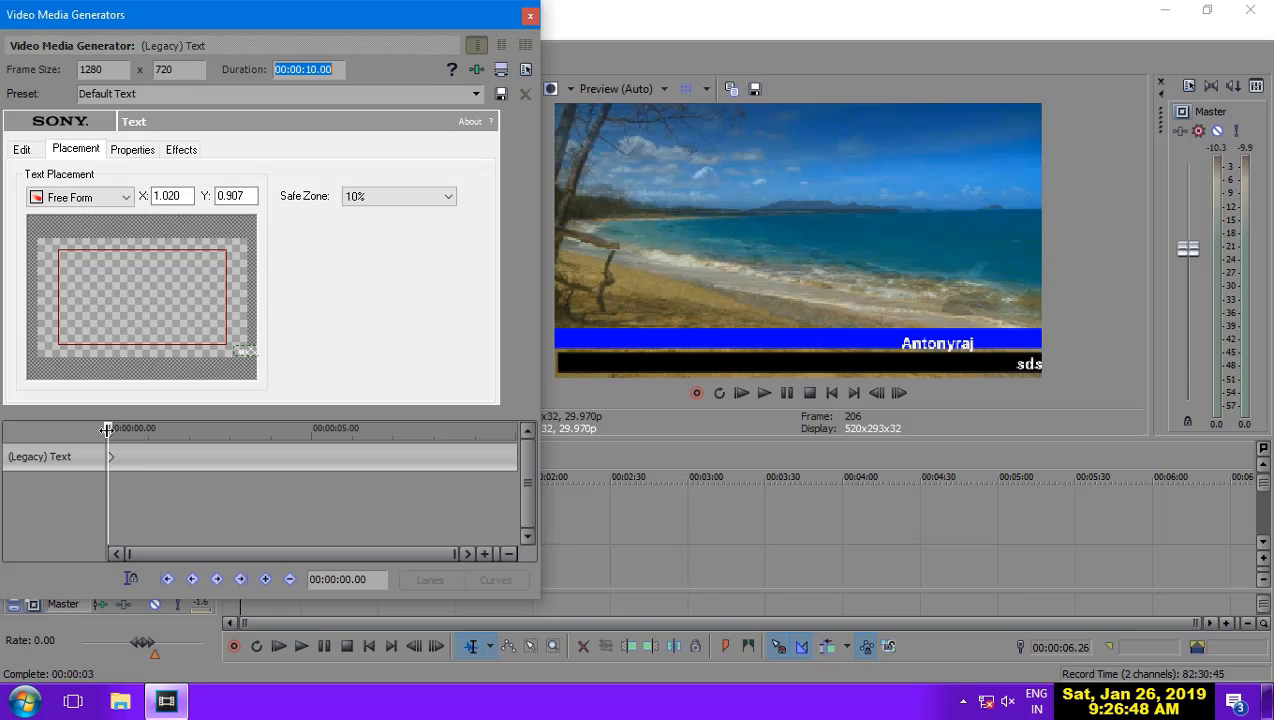
pyautogui.moveTo(108, 427); pyautogui.dragTo(541, 432)
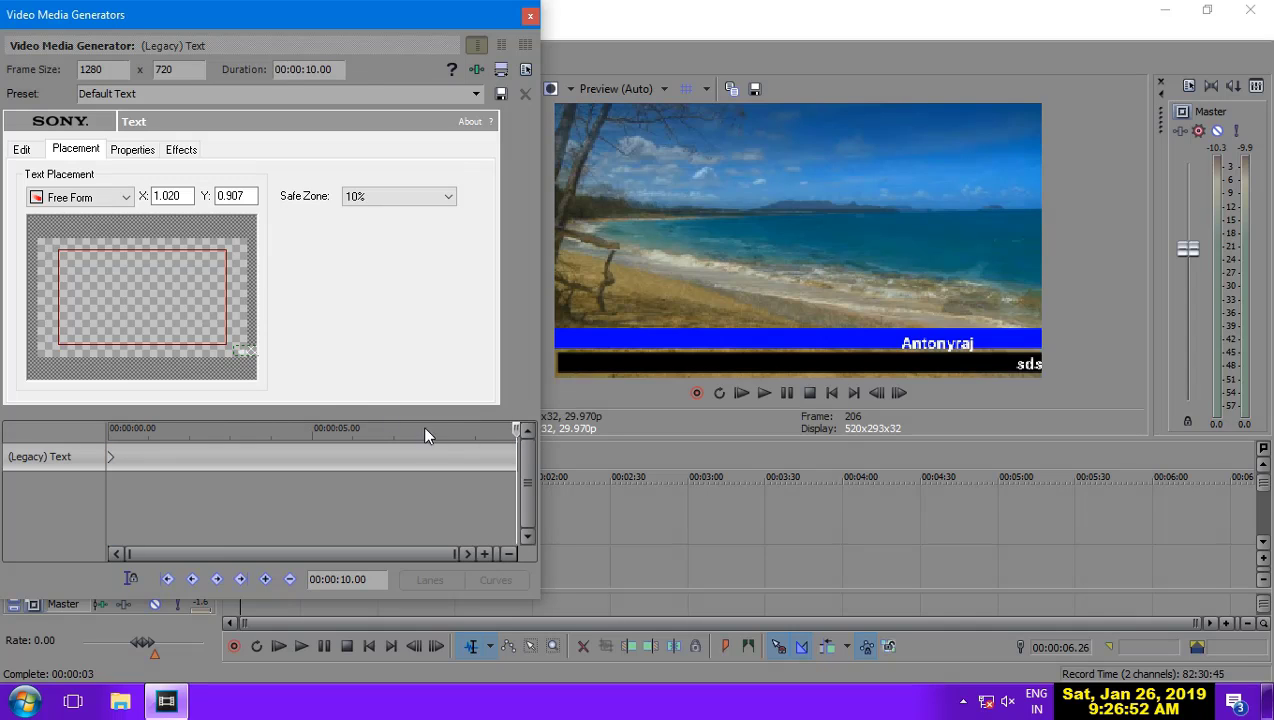
pyautogui.moveTo(245, 352); pyautogui.dragTo(3, 363)
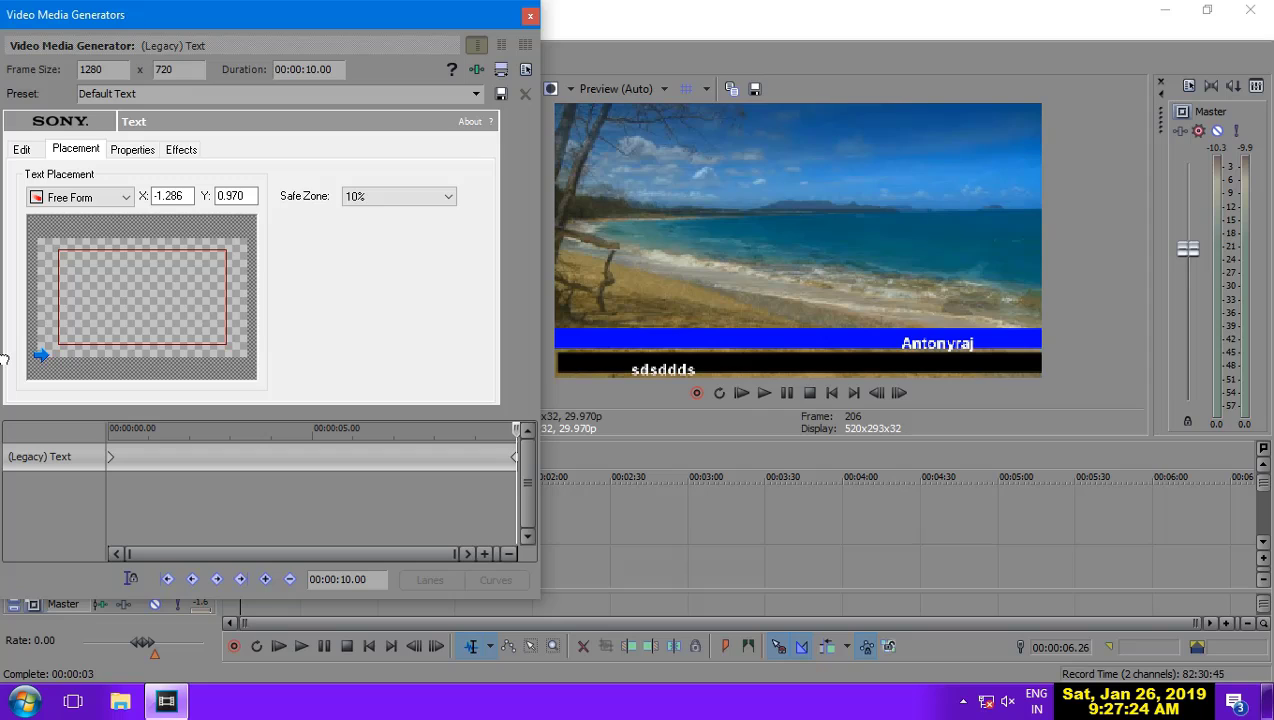
pyautogui.moveTo(4, 360); pyautogui.dragTo(141, 378)
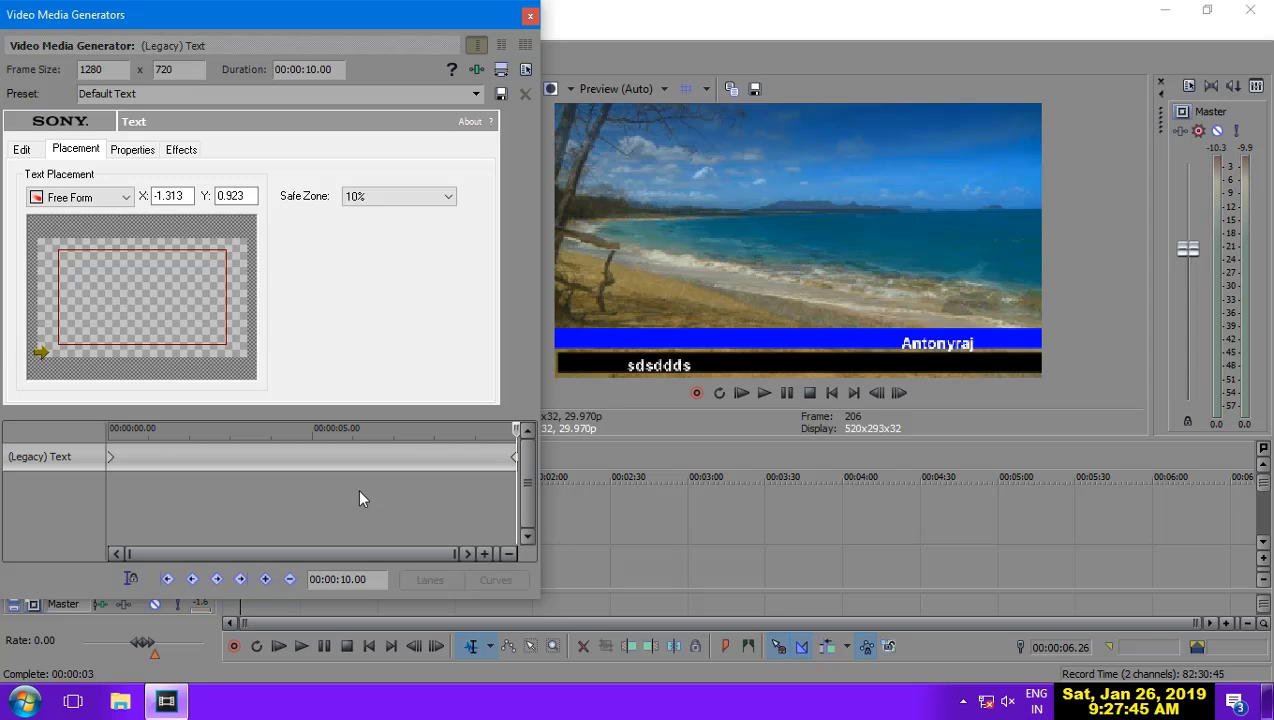
pyautogui.click(530, 17)
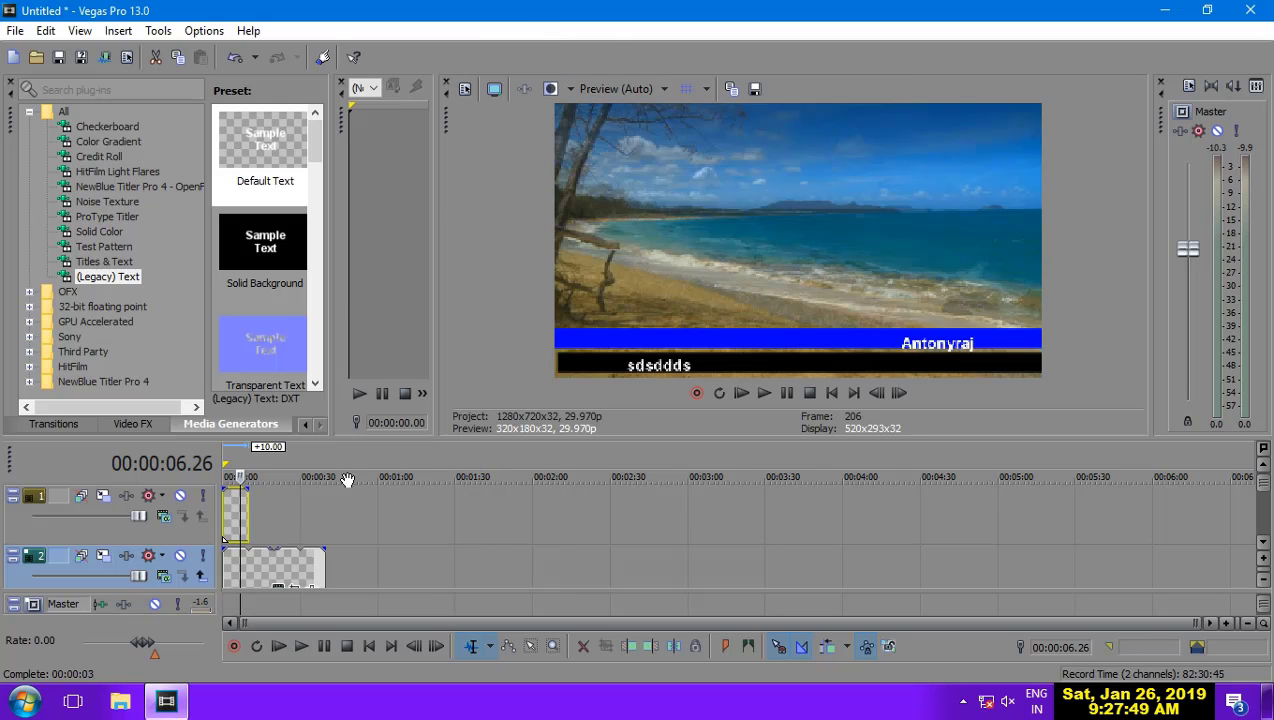
# Extend the two text events and the blue and black bar events on tracks 1 to 4 to about 2:39.
pyautogui.moveTo(255, 512); pyautogui.dragTo(633, 508)
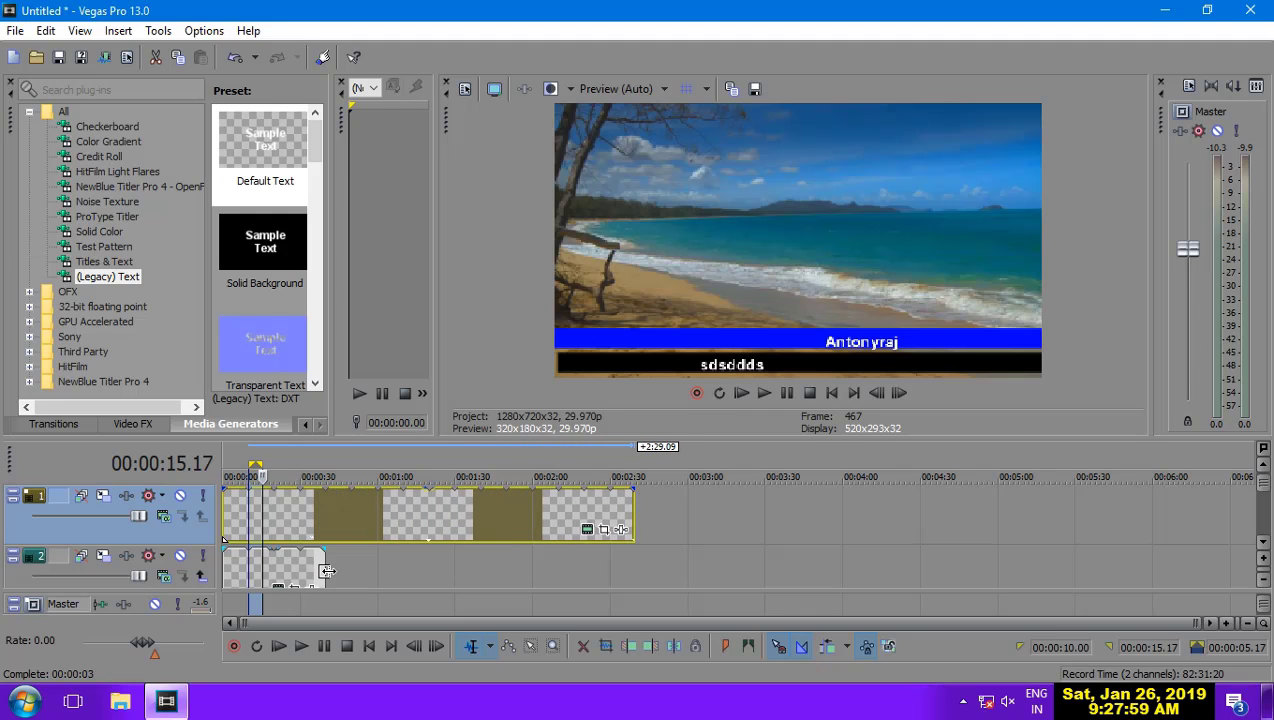
pyautogui.moveTo(327, 571); pyautogui.dragTo(632, 565)
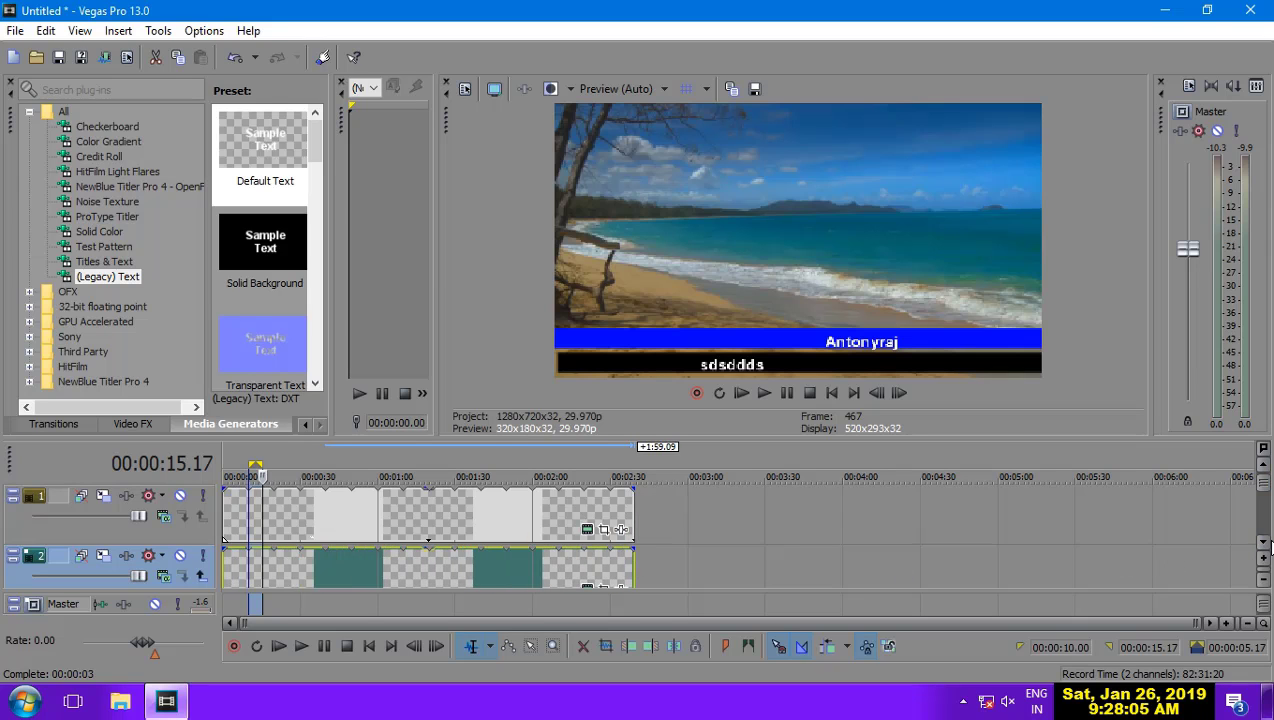
pyautogui.click(1264, 545)
pyautogui.click(1264, 545)
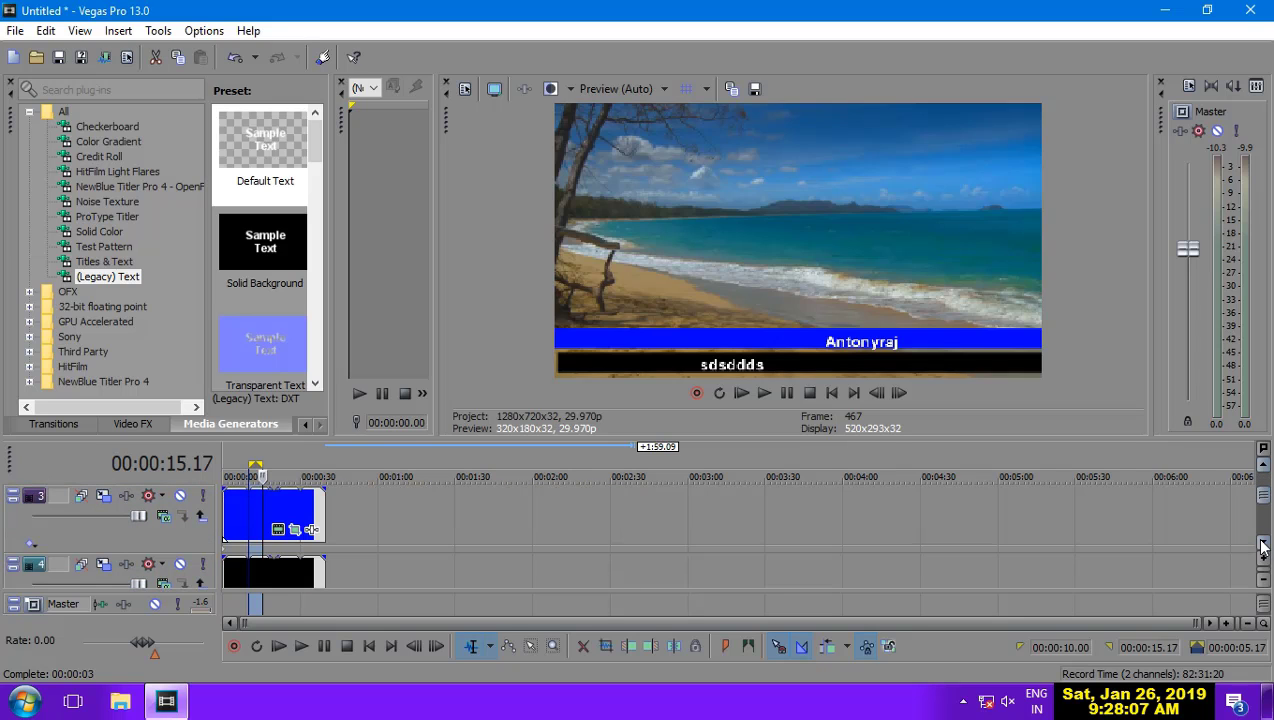
pyautogui.moveTo(327, 511); pyautogui.dragTo(633, 511)
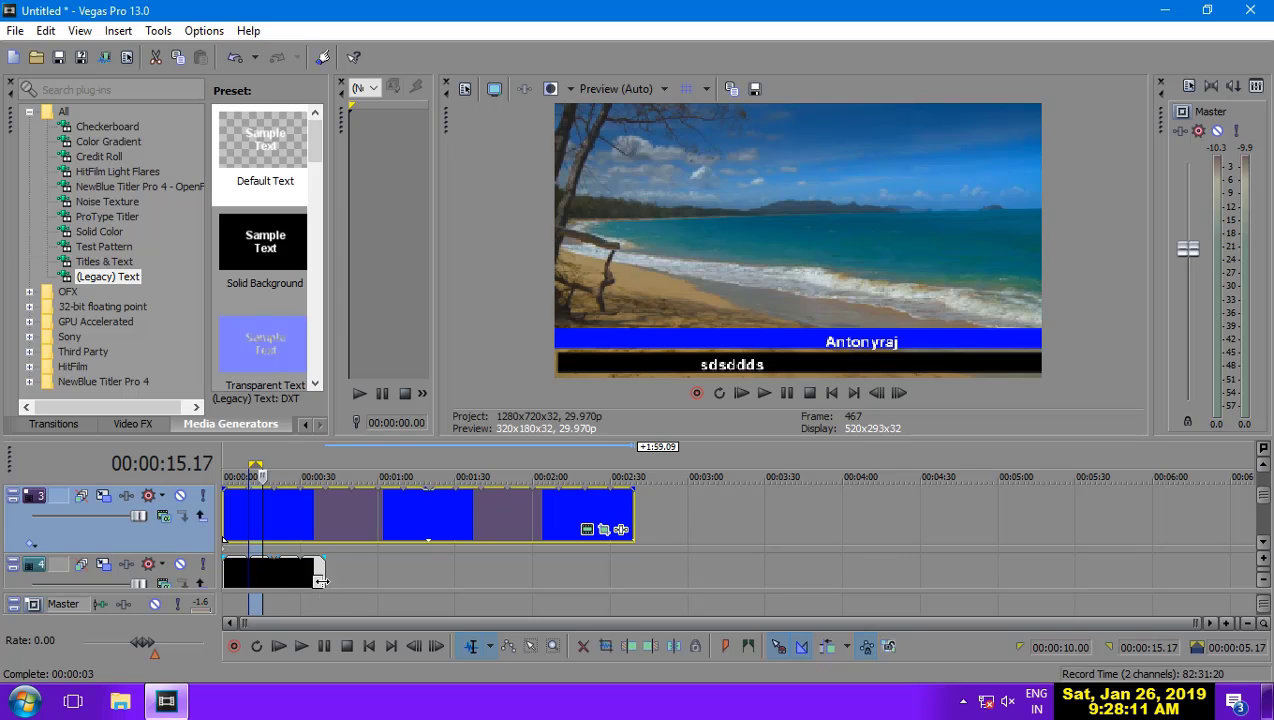
pyautogui.moveTo(324, 577); pyautogui.dragTo(635, 578)
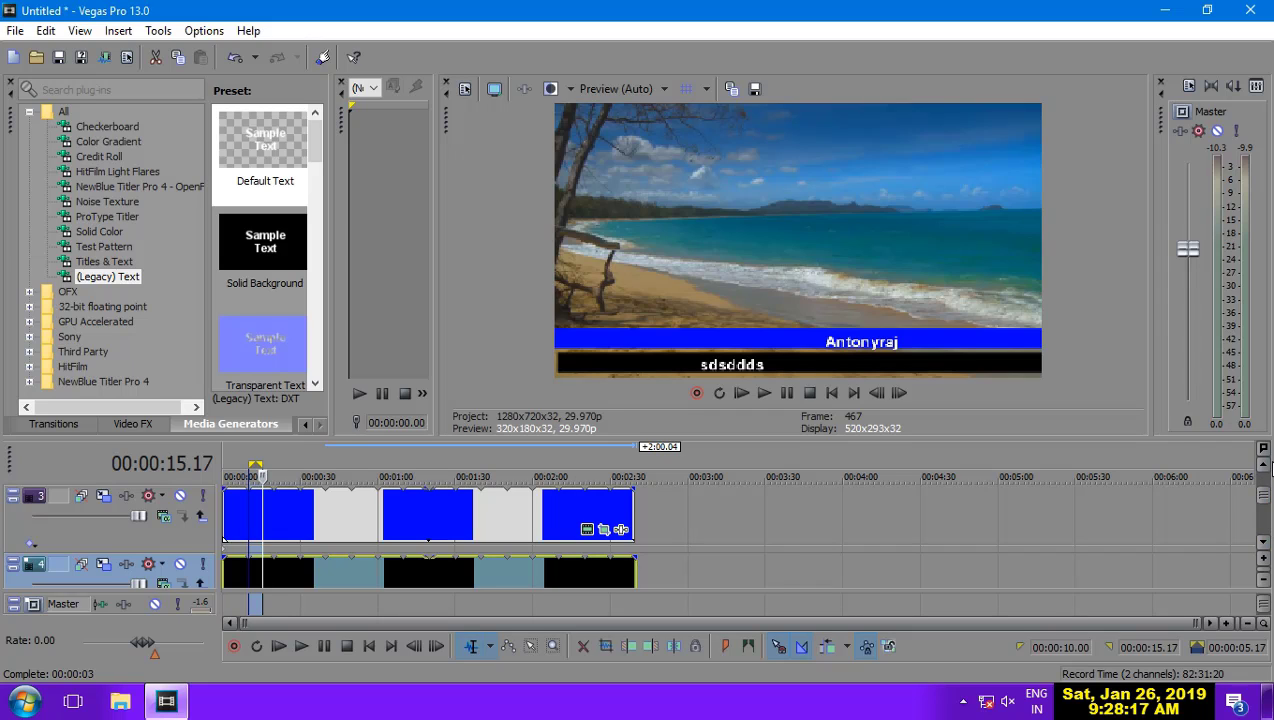
# Extend the black bar, the blue bar and both text events to match the end of the beach video on track 5.
pyautogui.click(1264, 544)
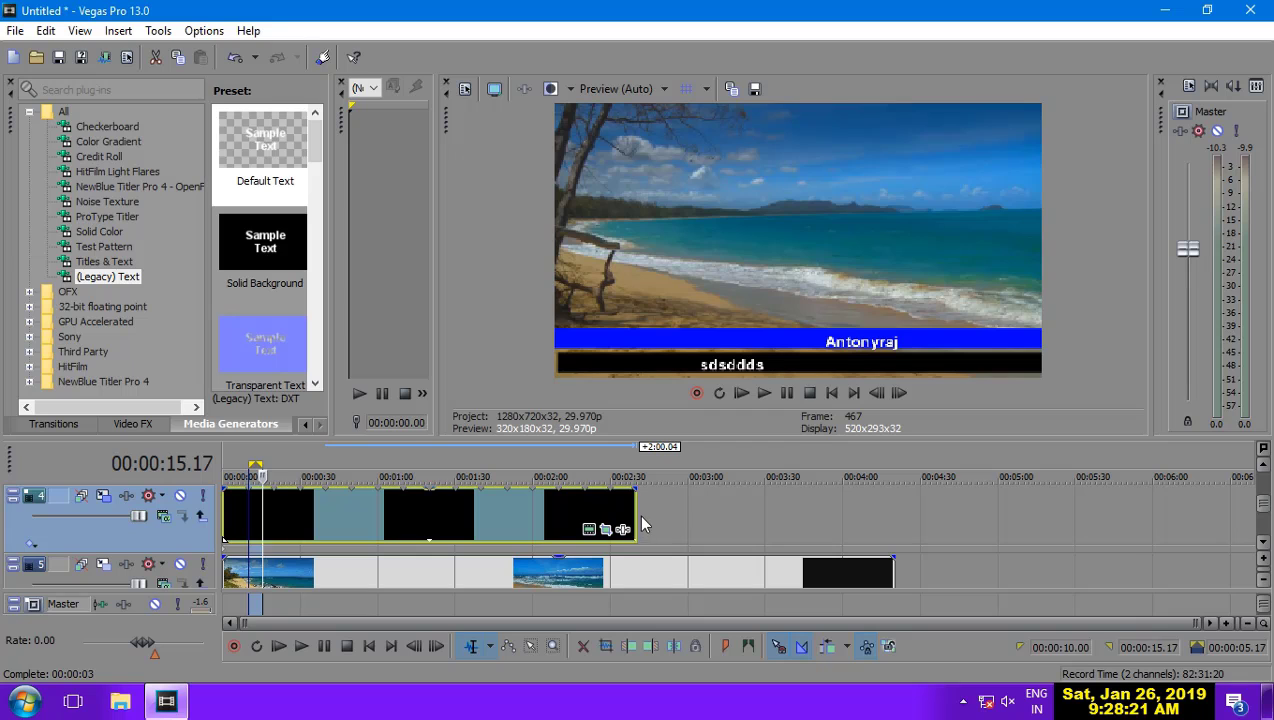
pyautogui.moveTo(633, 520); pyautogui.dragTo(884, 532)
pyautogui.click(1263, 466)
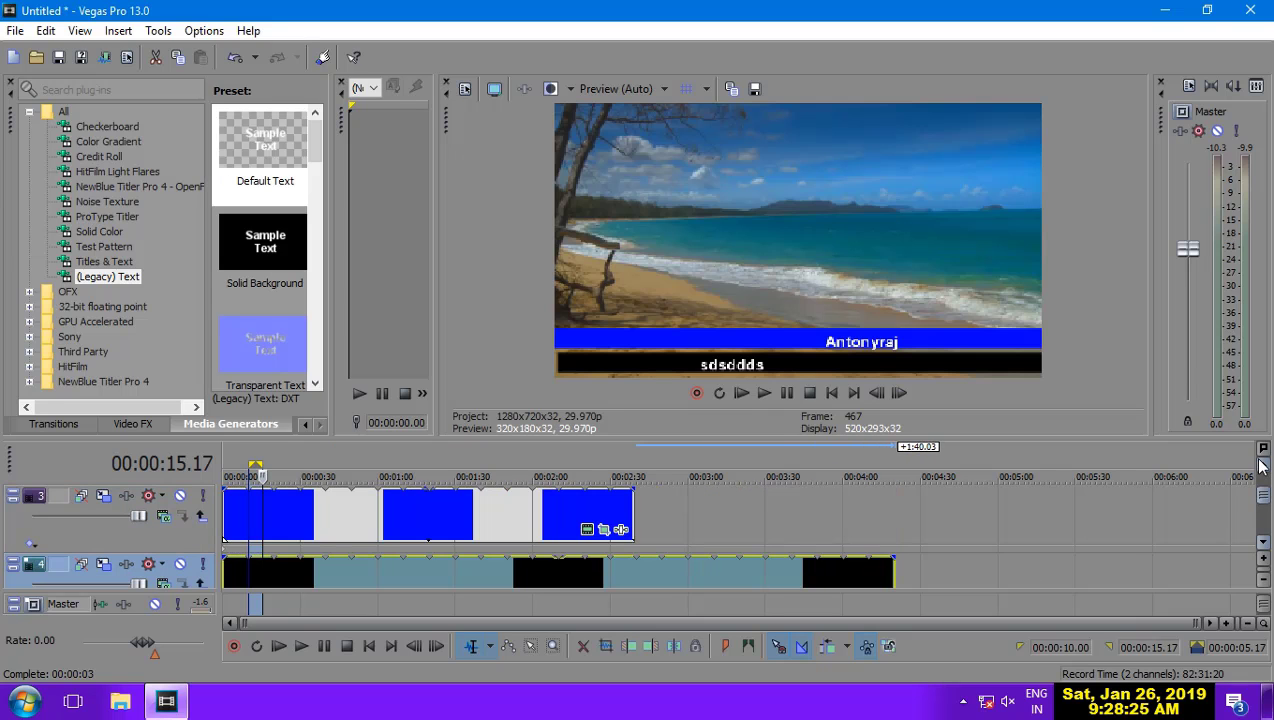
pyautogui.moveTo(628, 508); pyautogui.dragTo(887, 540)
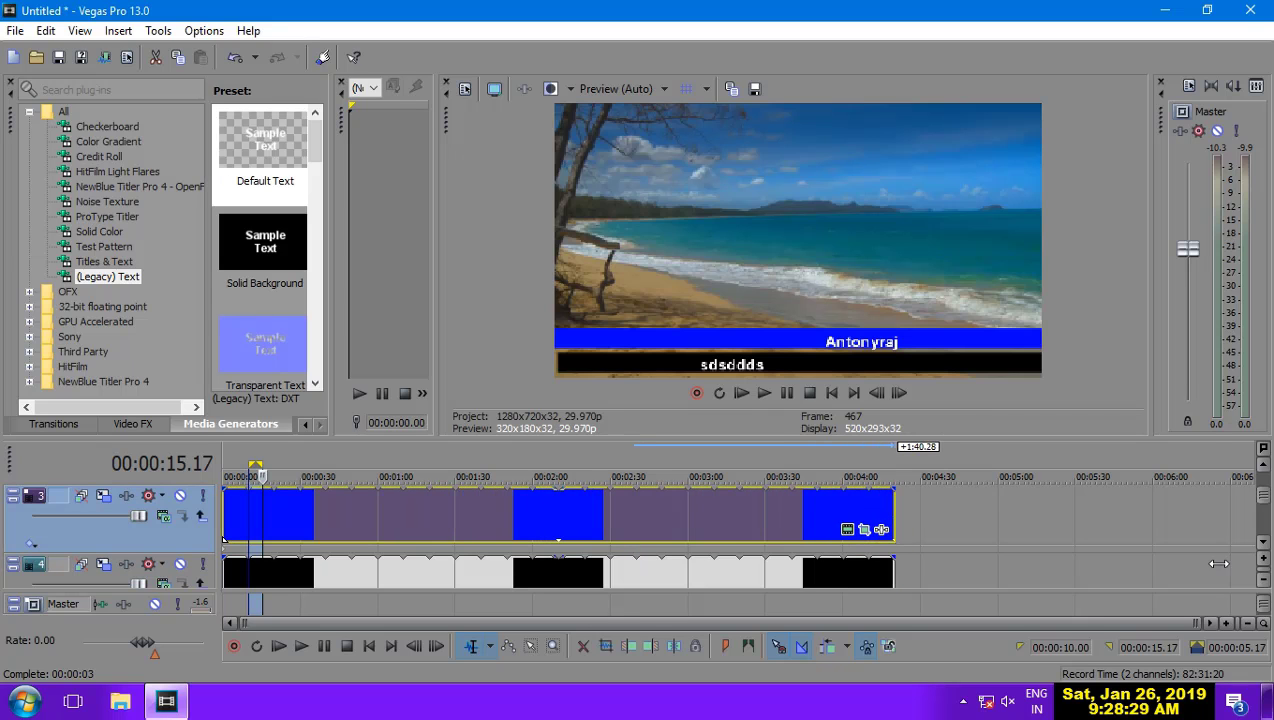
pyautogui.click(1262, 466)
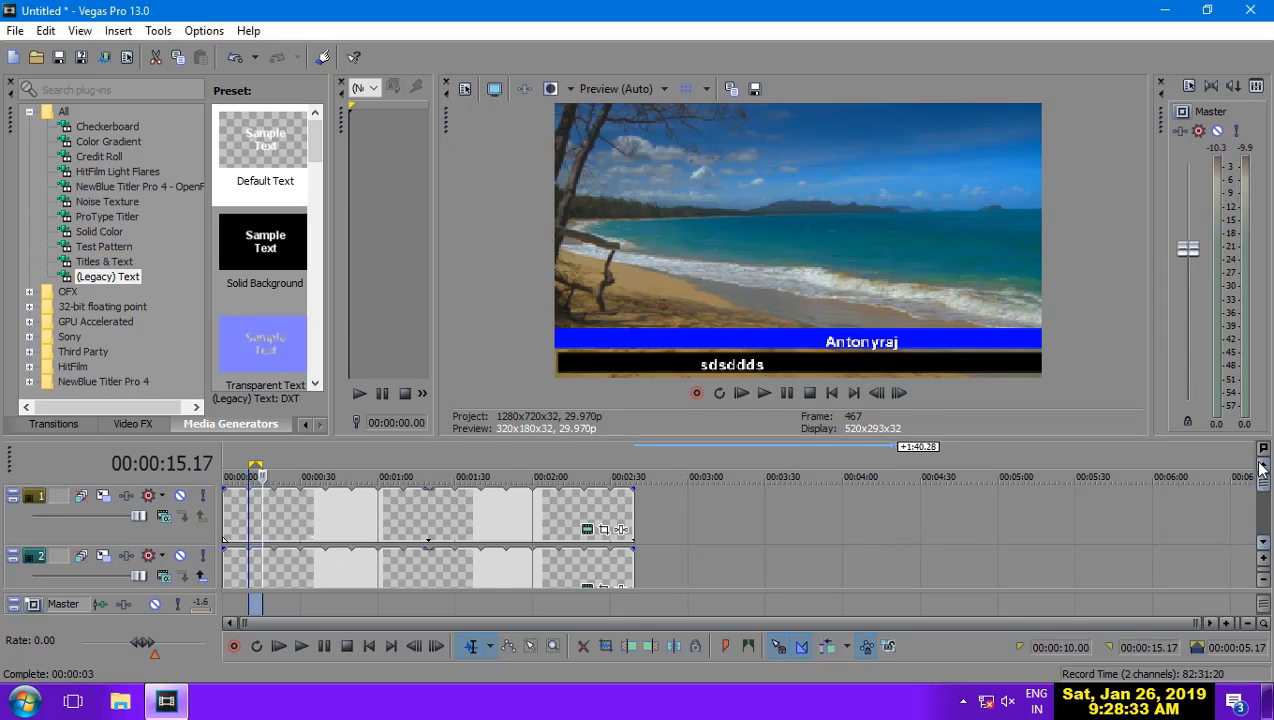
pyautogui.click(1263, 540)
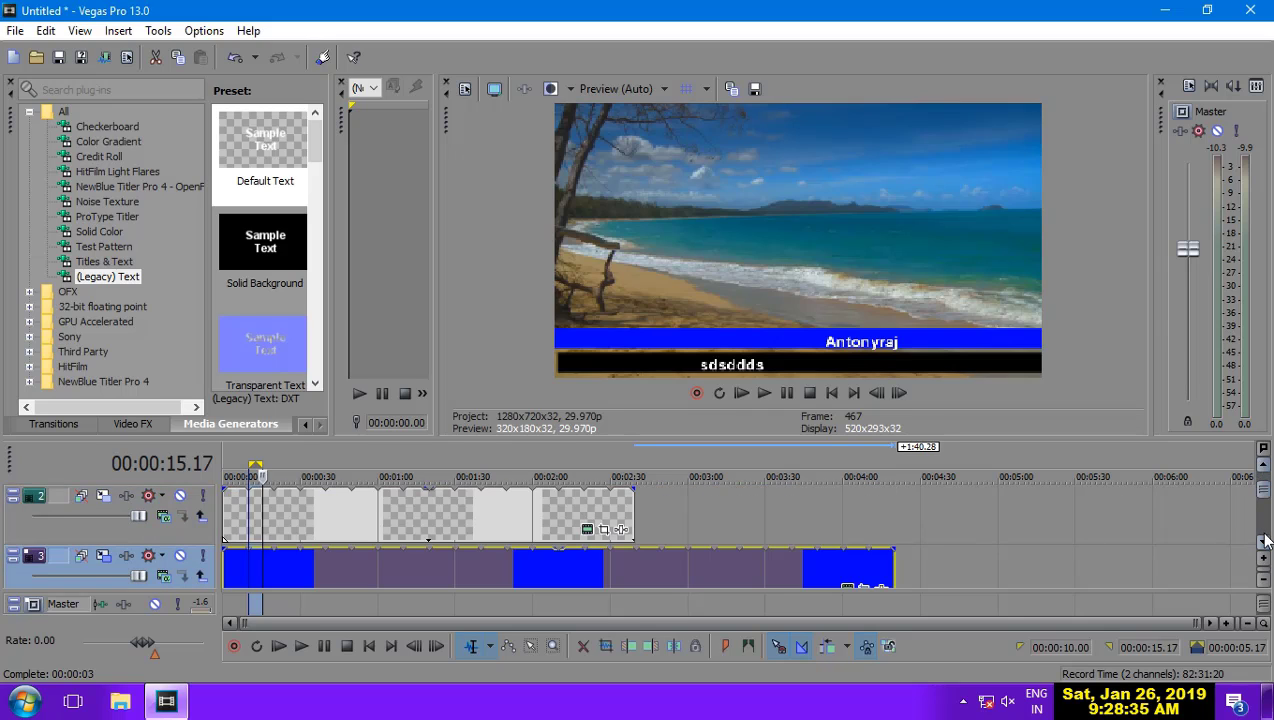
pyautogui.moveTo(634, 510); pyautogui.dragTo(893, 509)
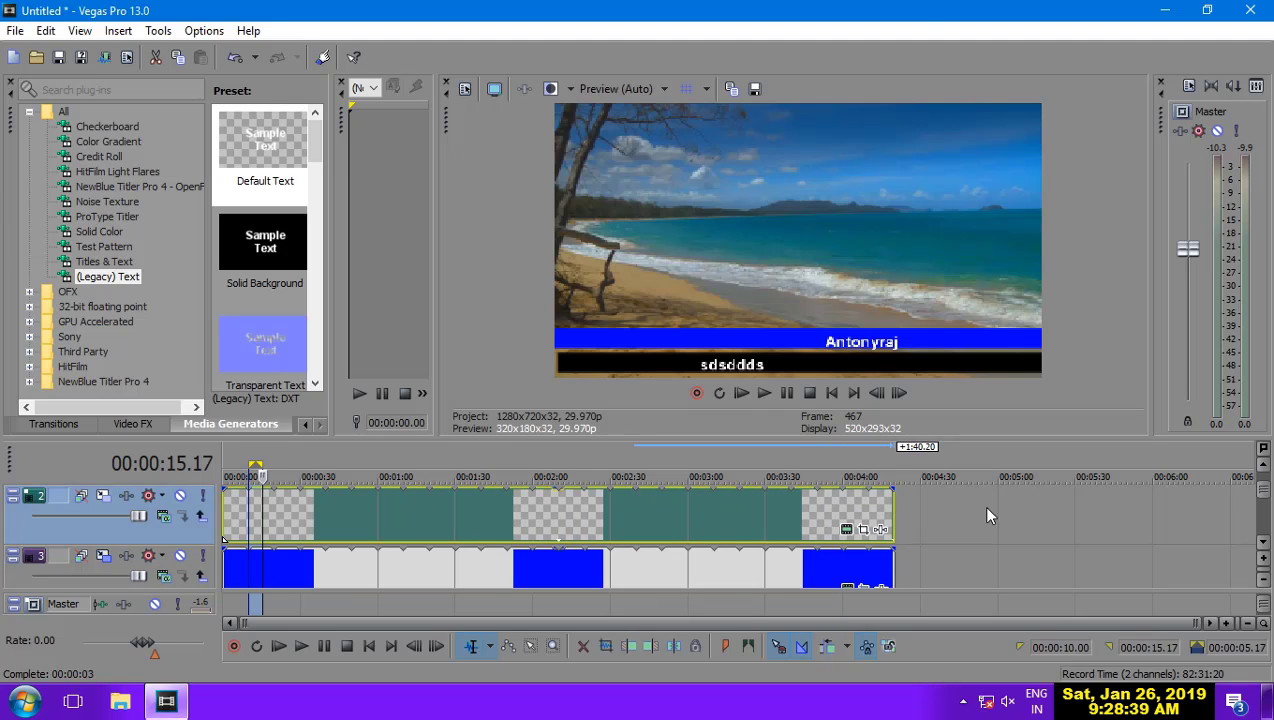
pyautogui.click(1263, 466)
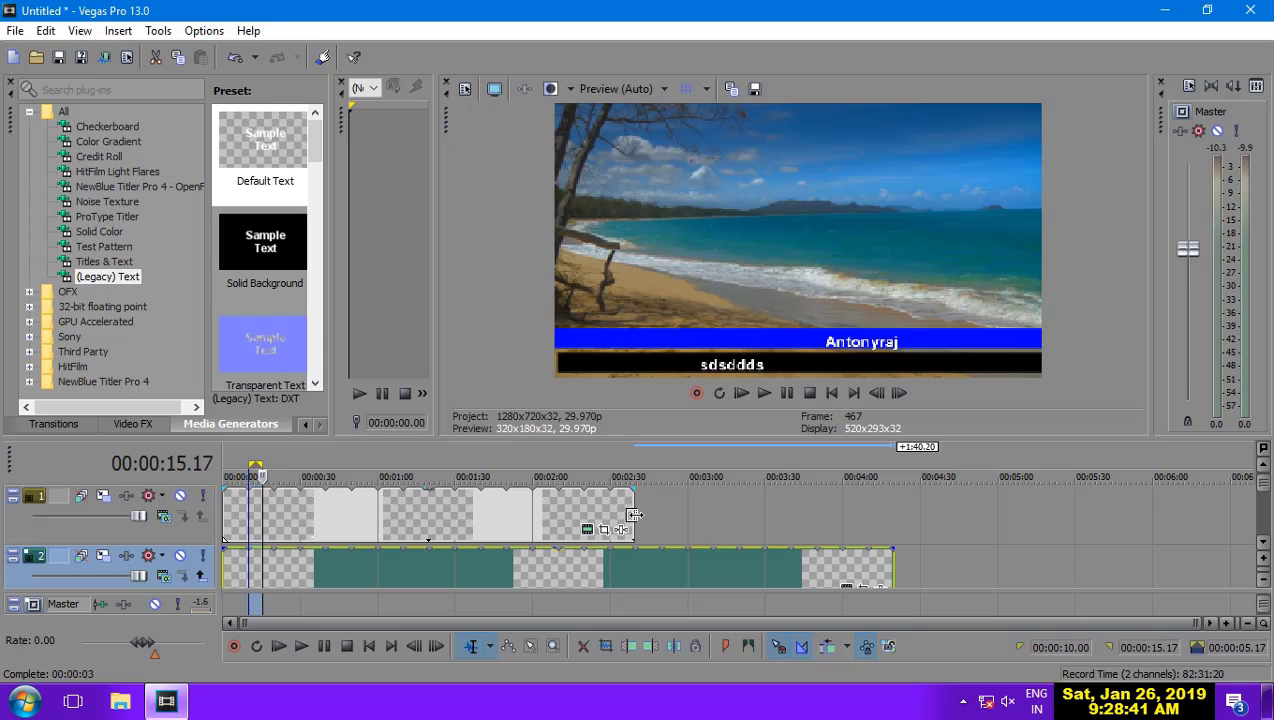
pyautogui.moveTo(634, 513); pyautogui.dragTo(899, 514)
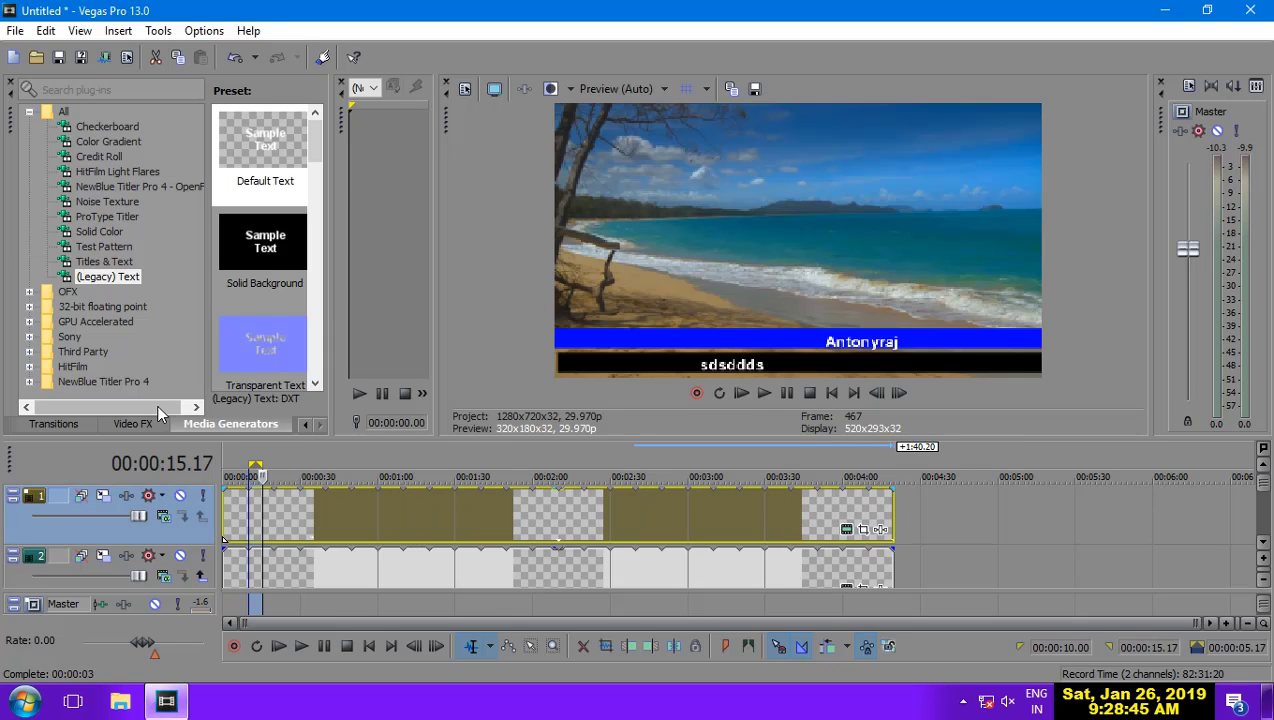
# Play the selected section from 10 to about 15 seconds to check both texts moving along their bars.
pyautogui.press('space')
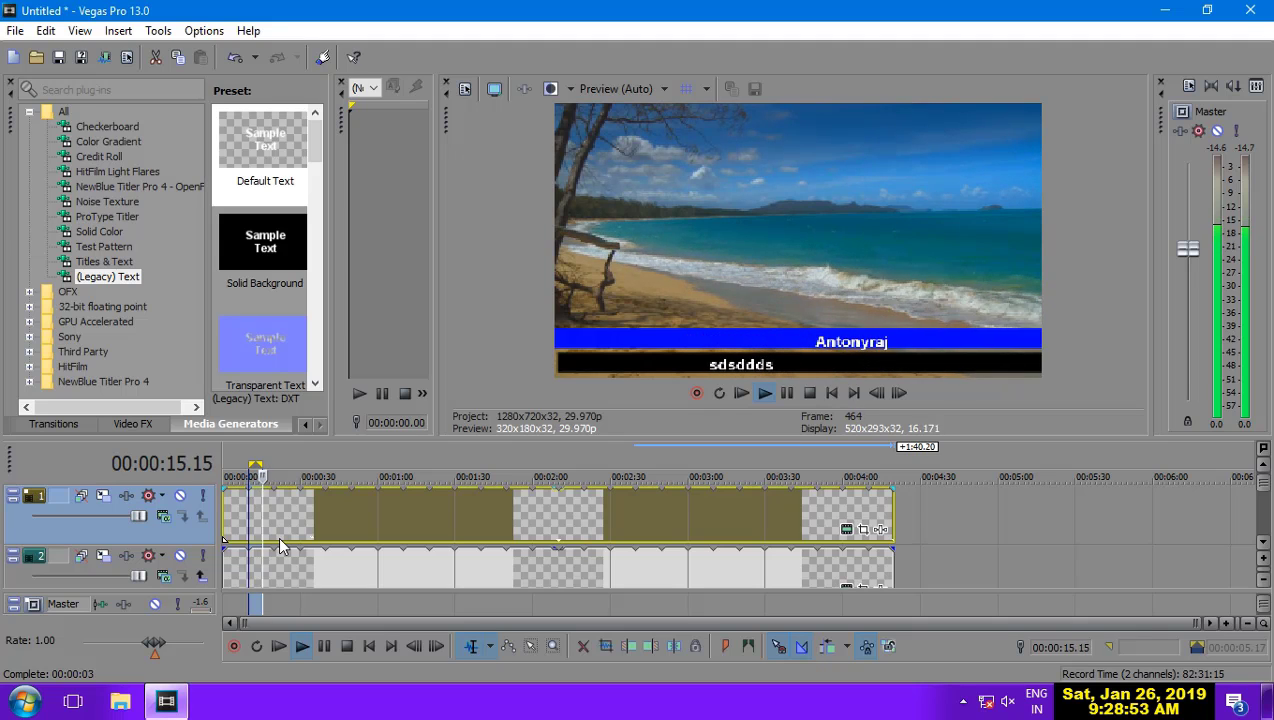
pyautogui.press('Return')
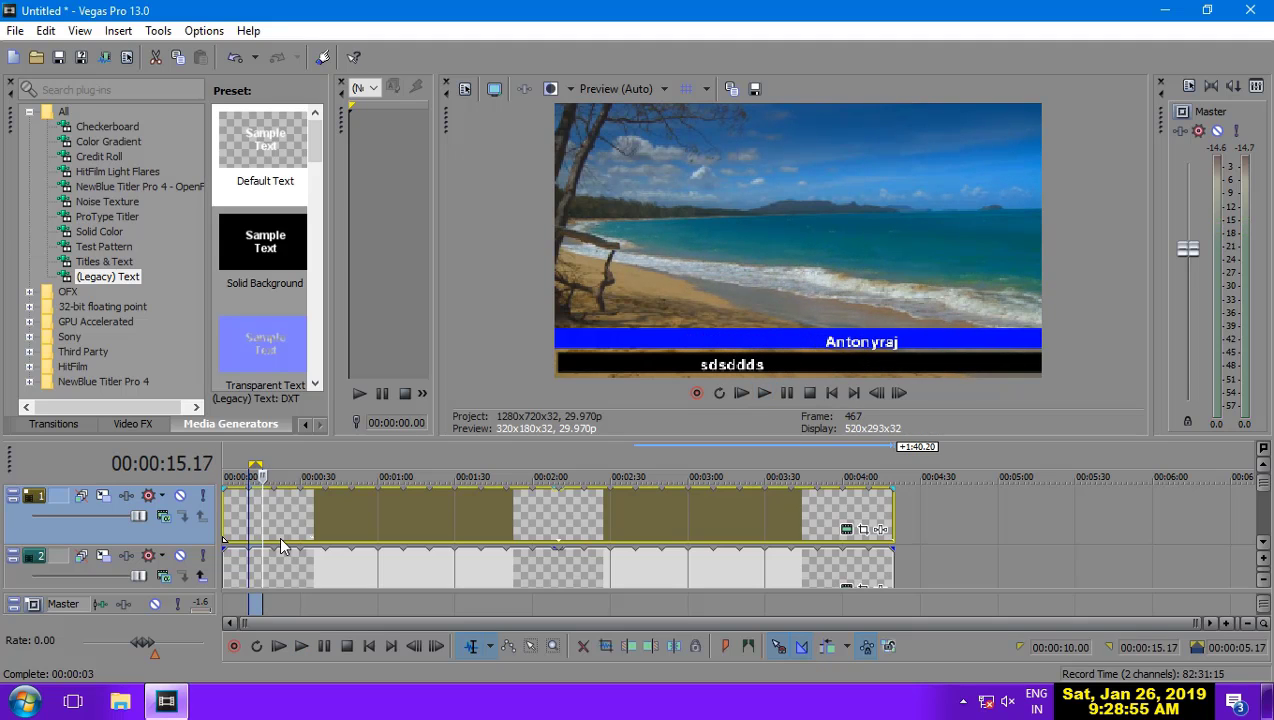
pyautogui.press('space')
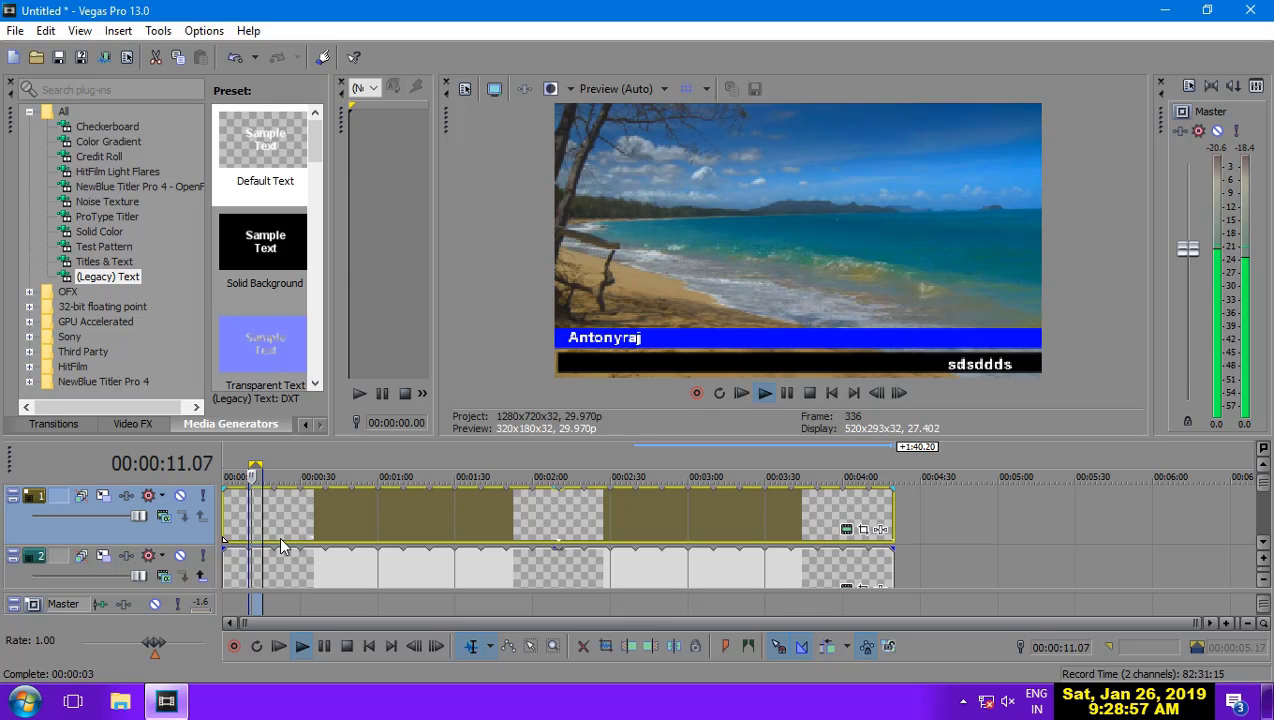
pyautogui.press('End')
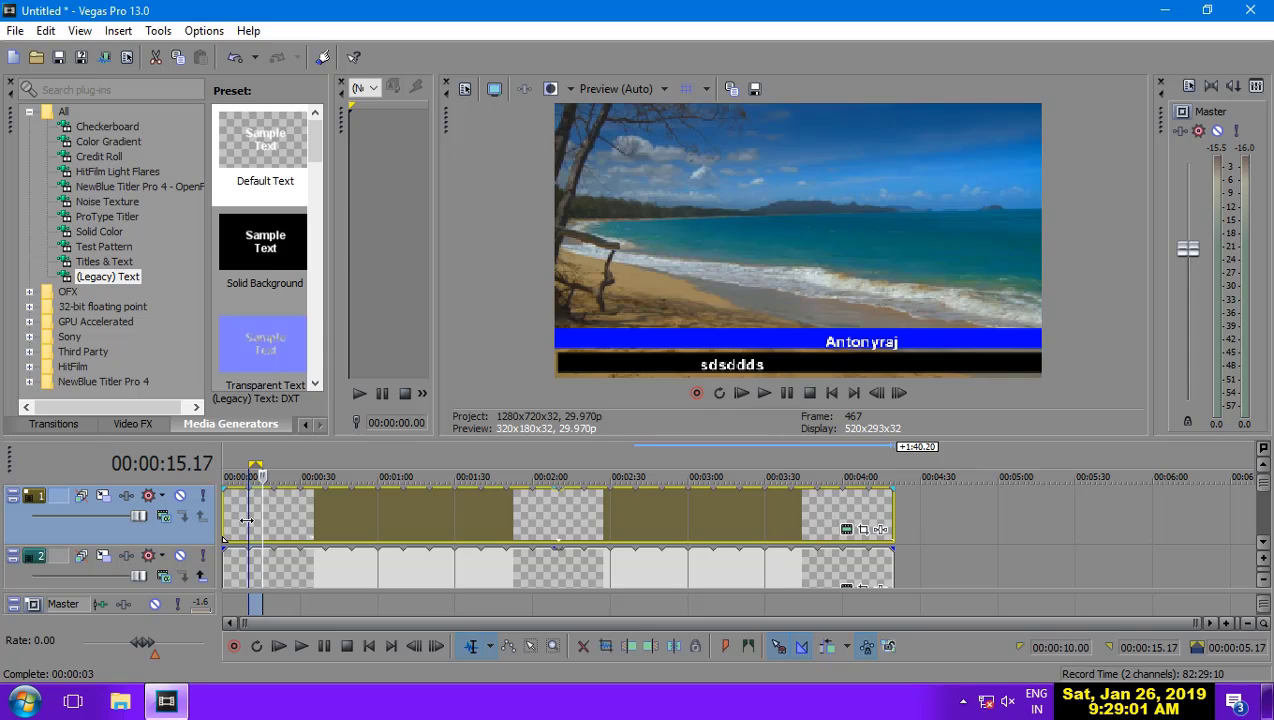
# Set the time selection from 00:00:15.17 to 00:01:17.28 and play it to check the text animation.
pyautogui.moveTo(259, 524); pyautogui.dragTo(765, 505)
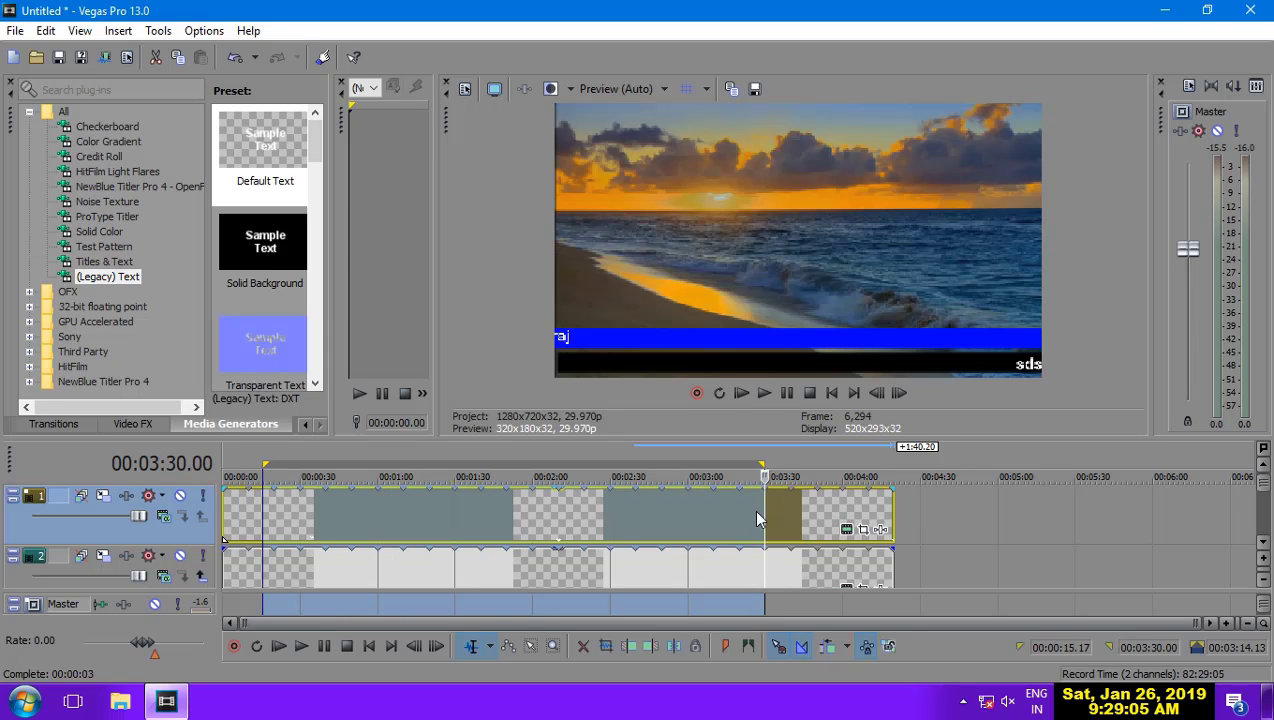
pyautogui.moveTo(762, 510); pyautogui.dragTo(424, 529)
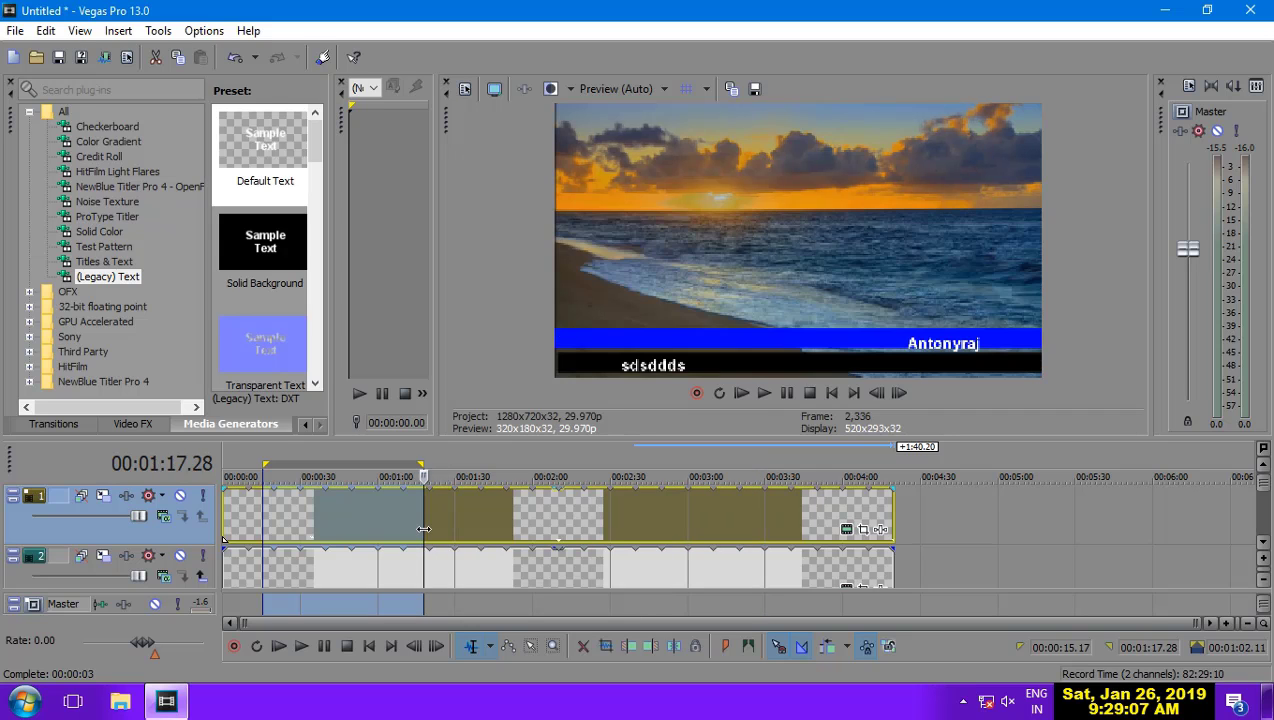
pyautogui.press('space')
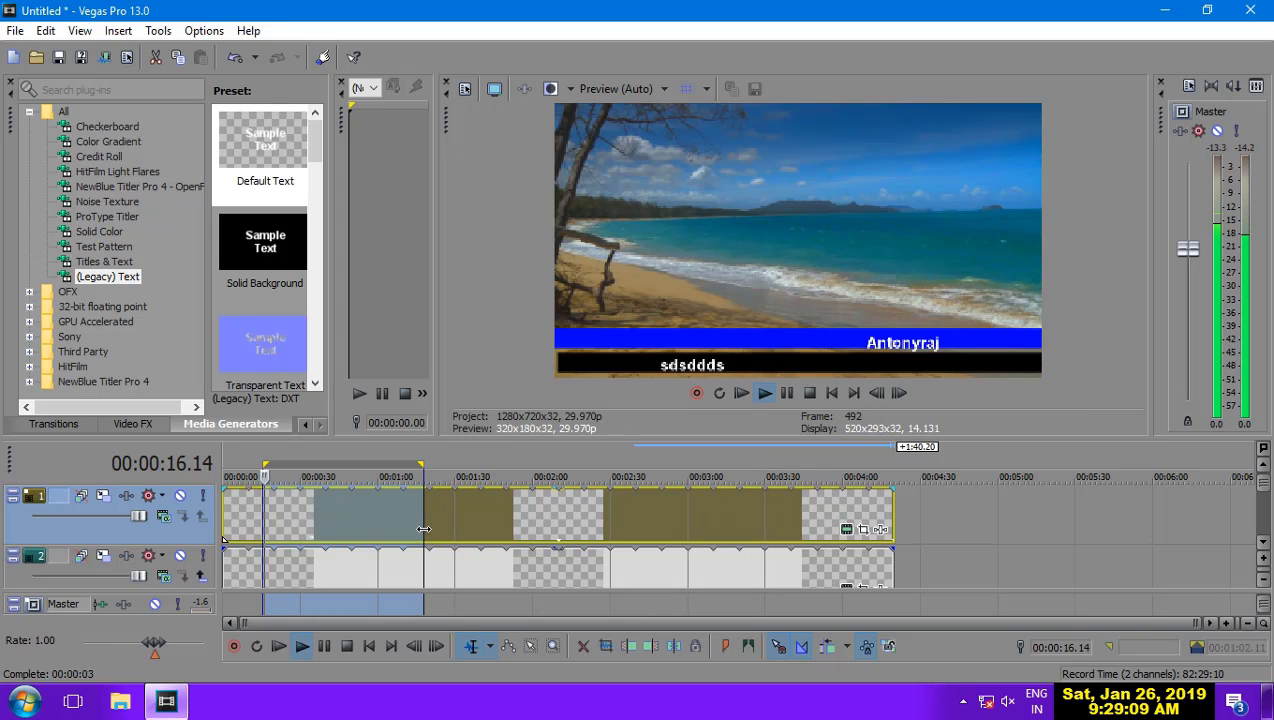